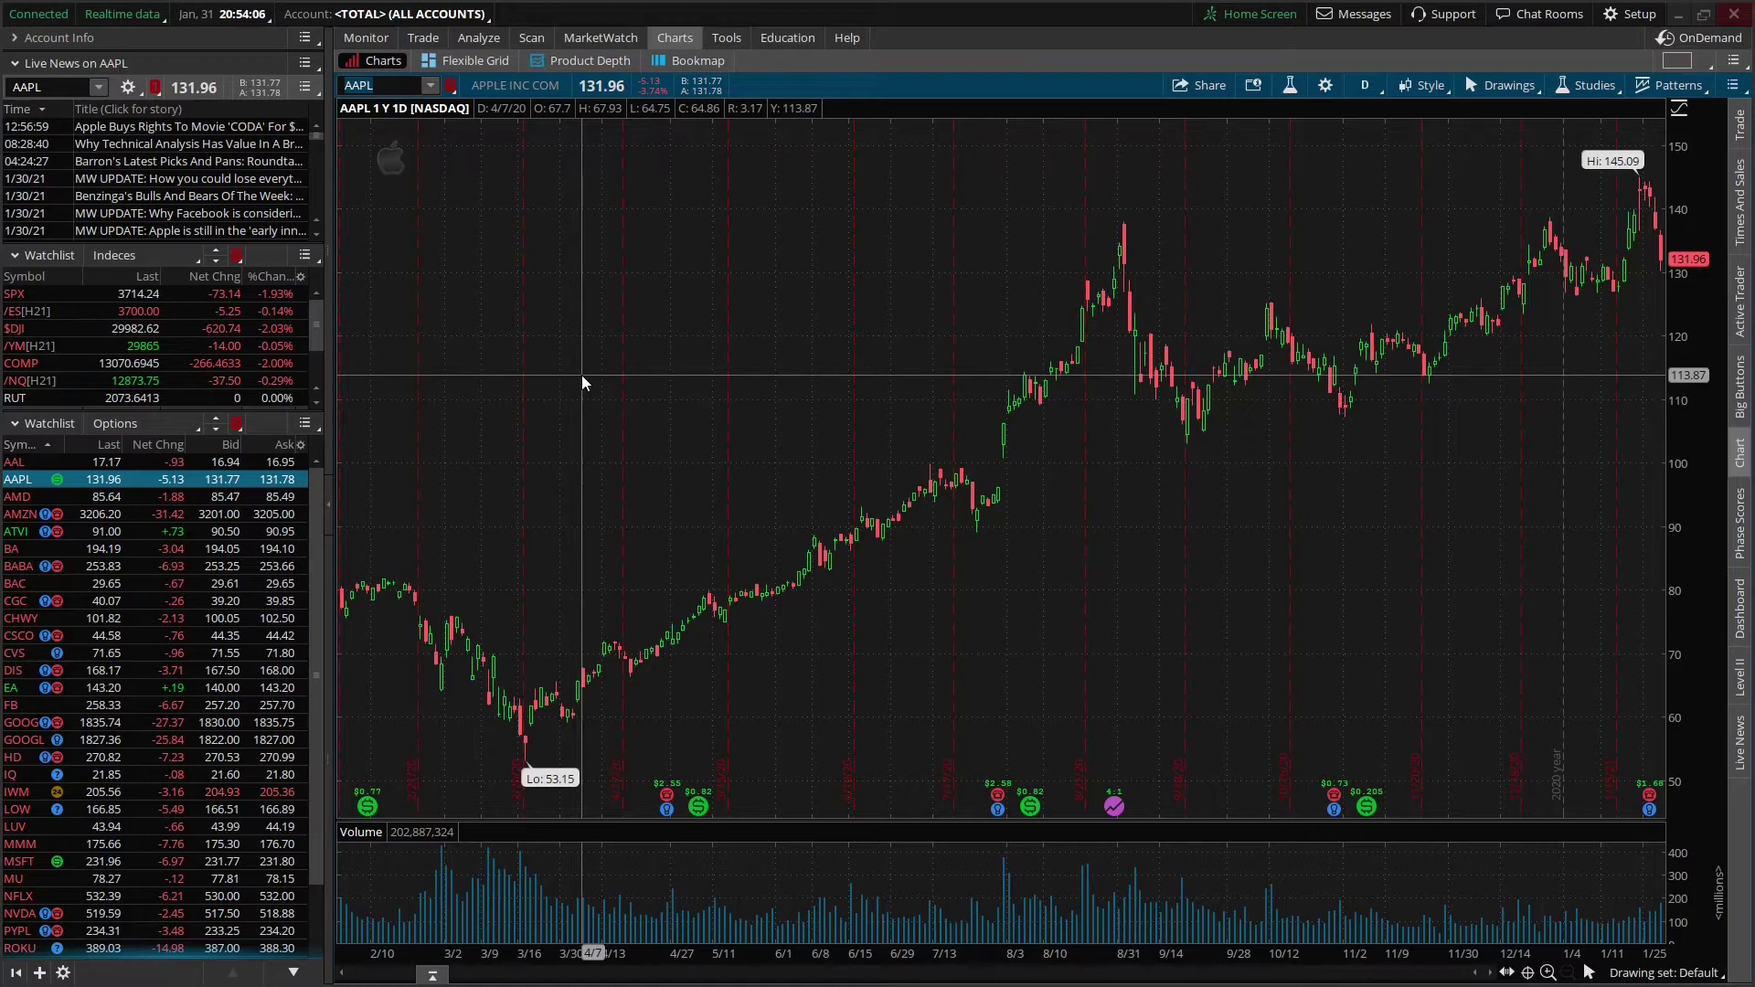
Add the RSI study with its default settings as a lower study on the AAPL chart
click(1288, 87)
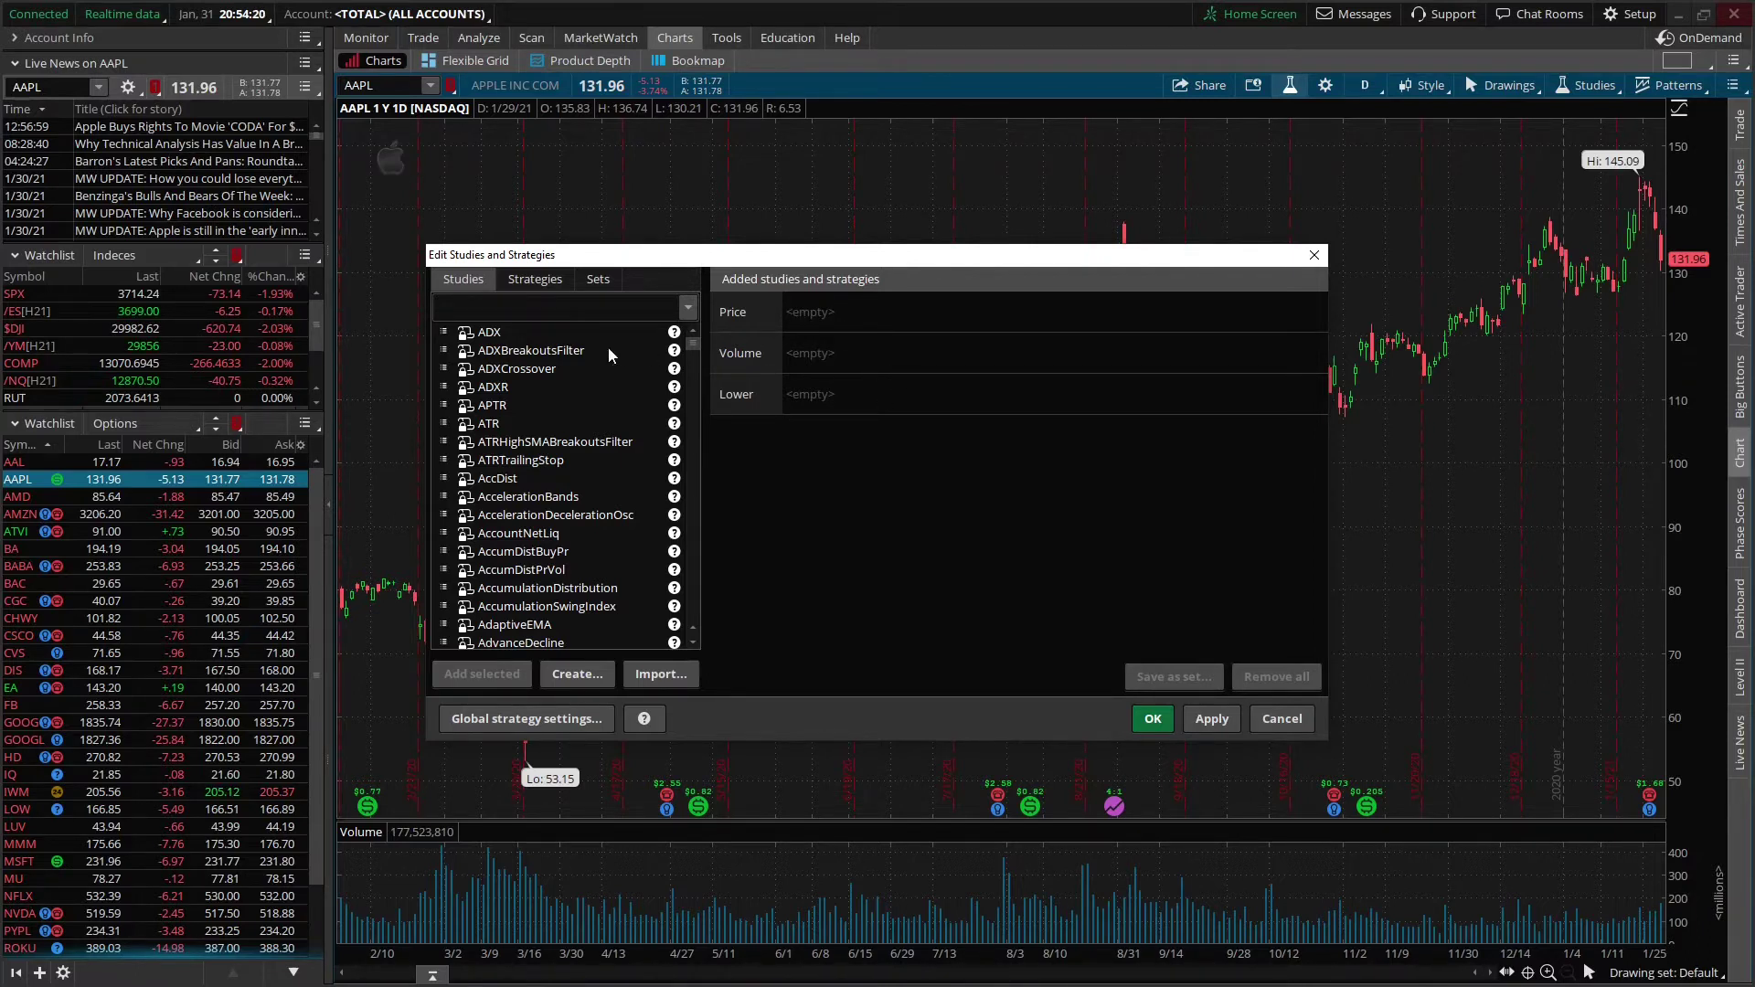
scroll(545, 346, down, 4)
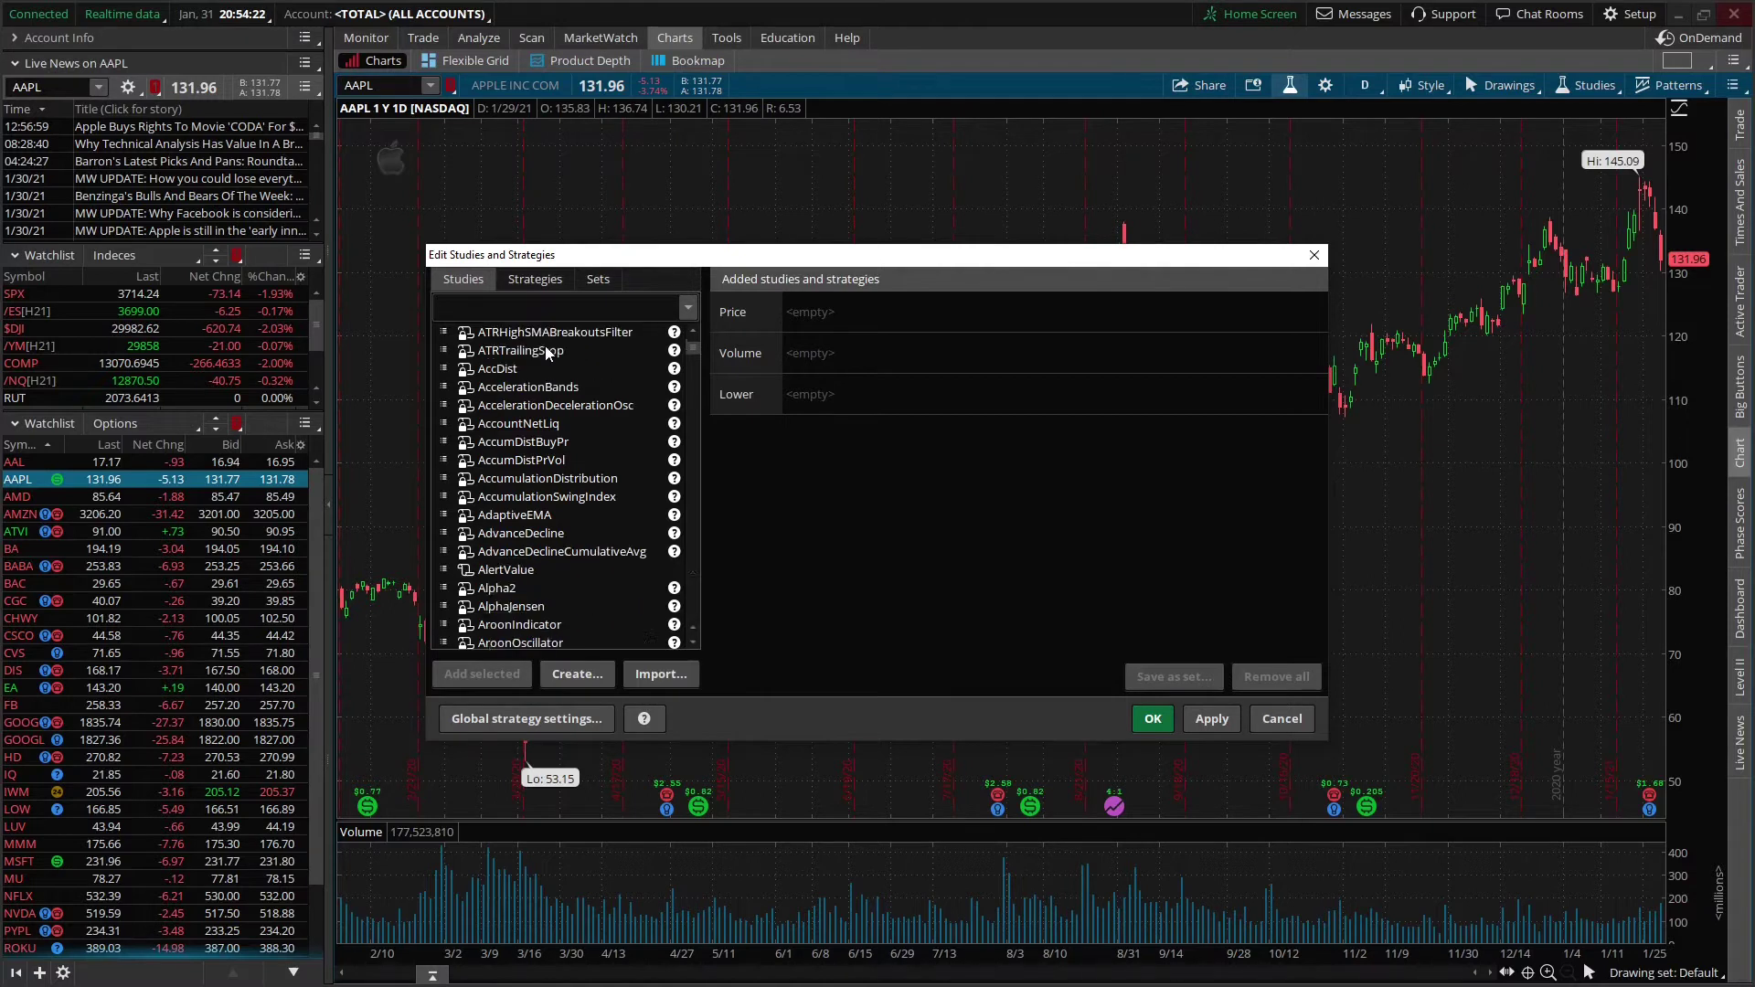
scroll(563, 402, down, 3)
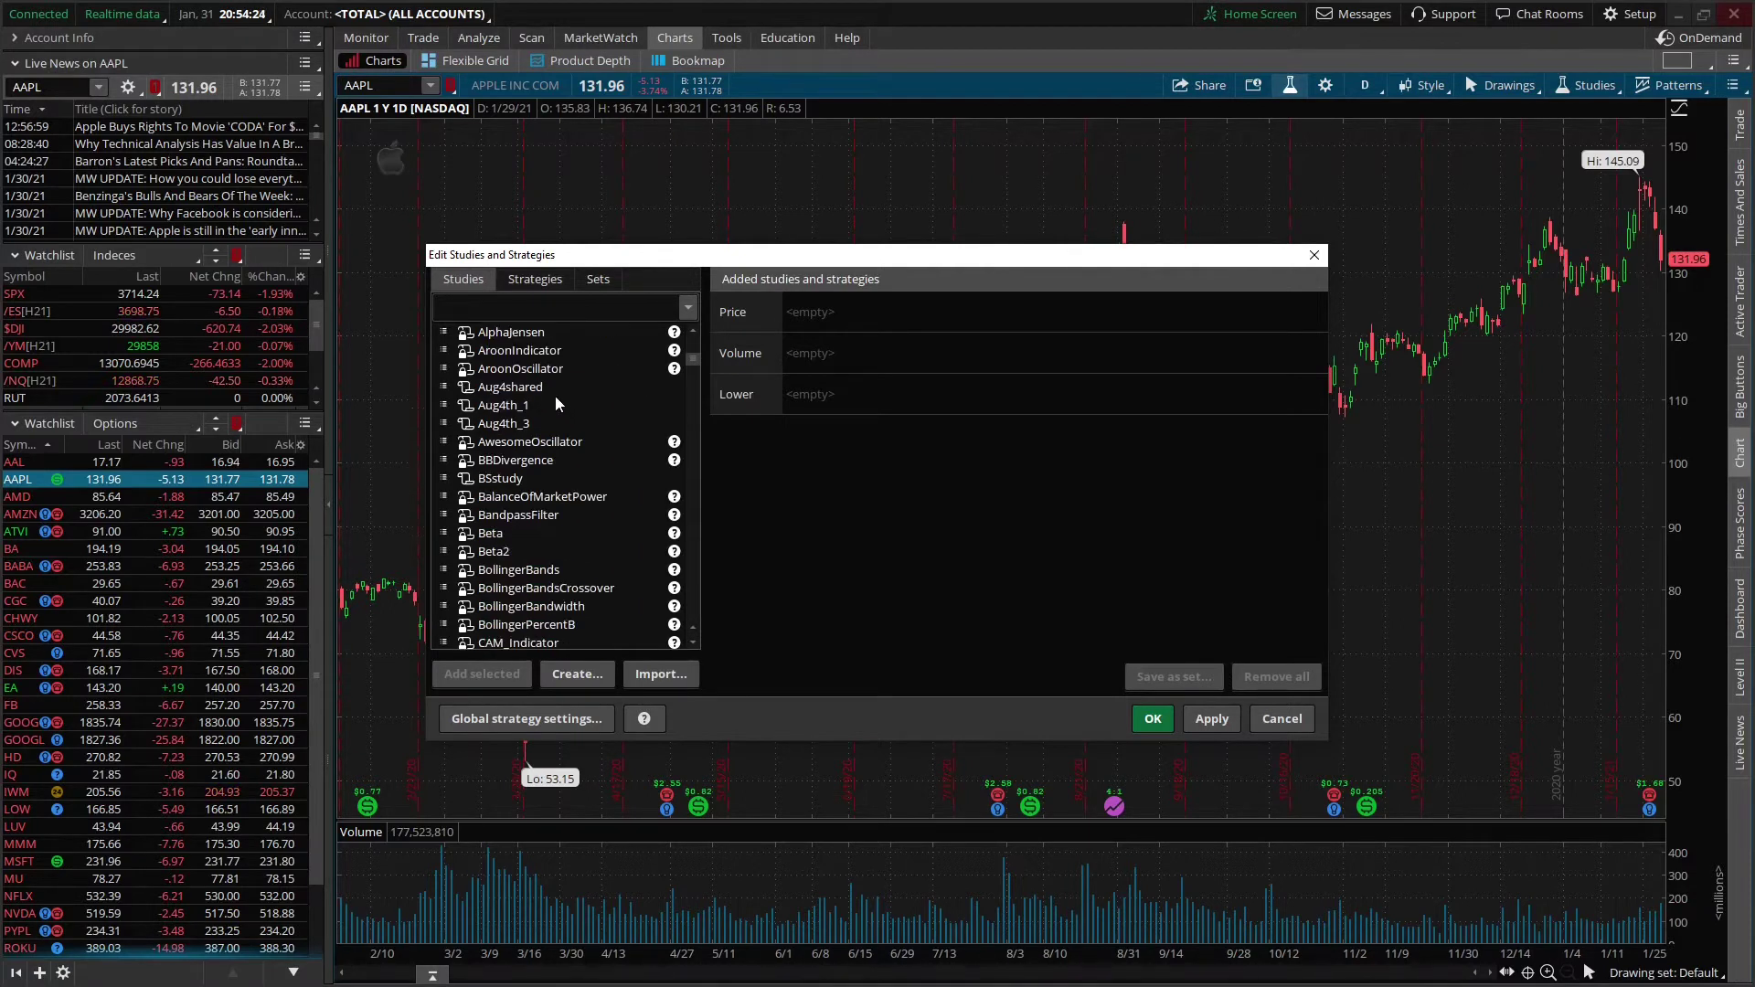
click(523, 311)
text(rsi)
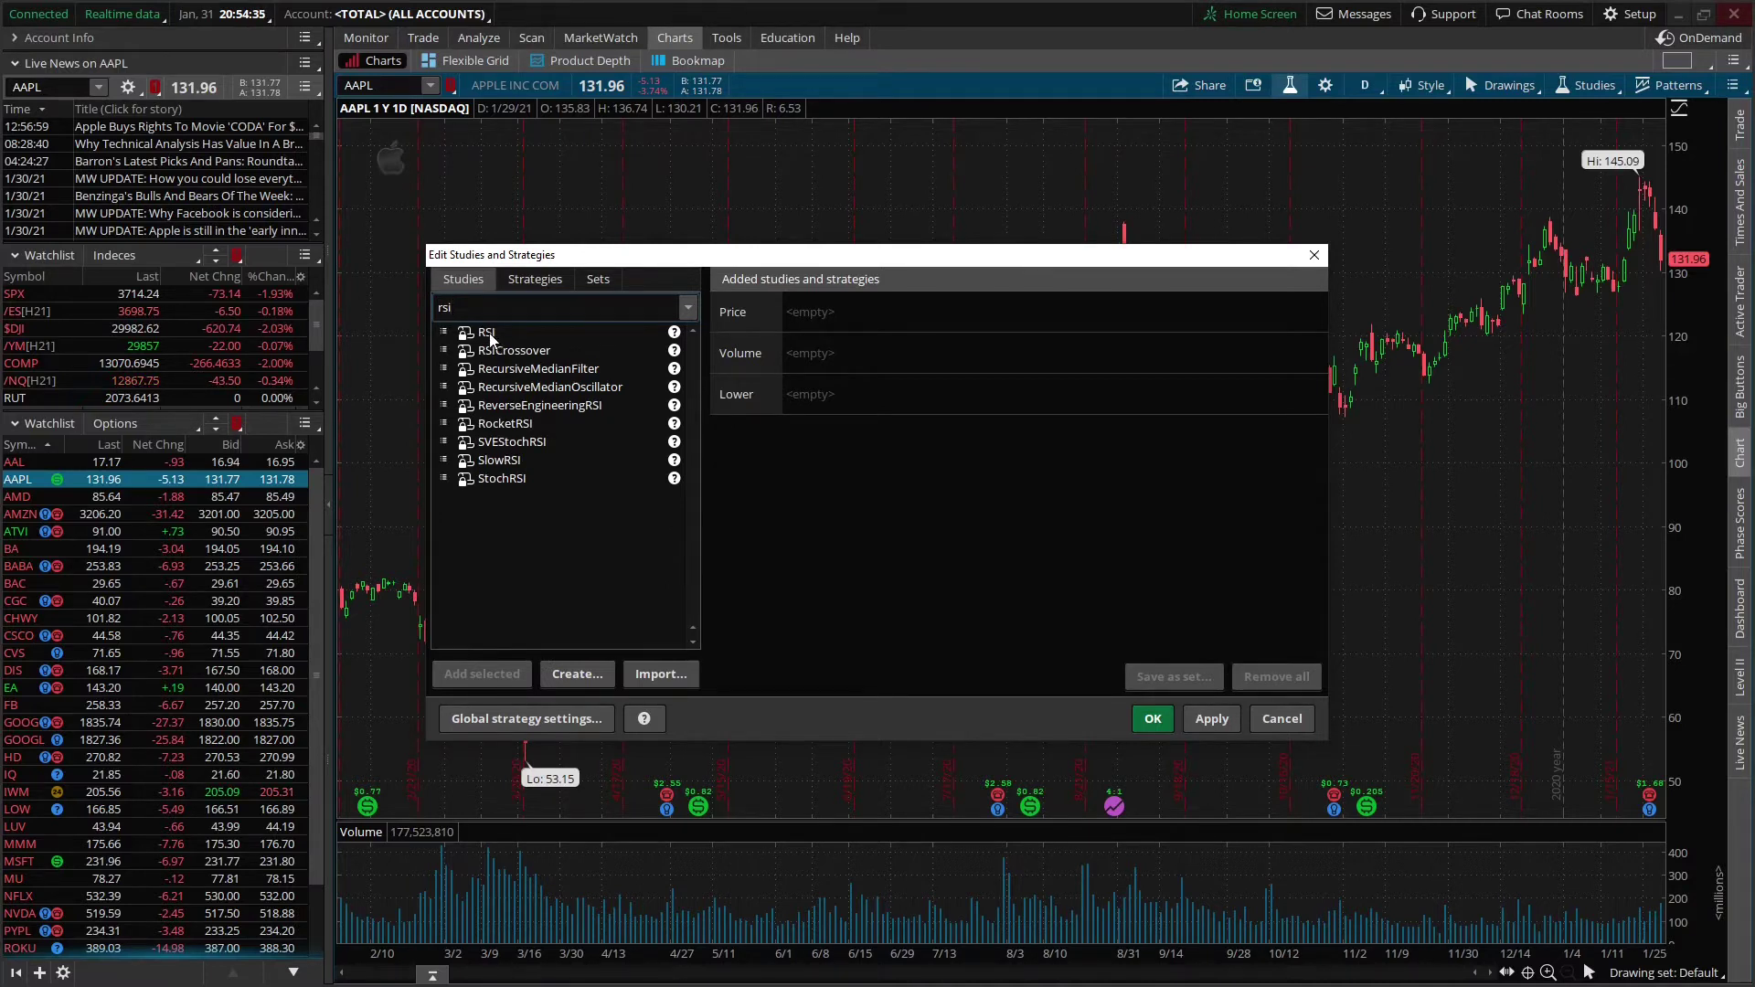
click(488, 333)
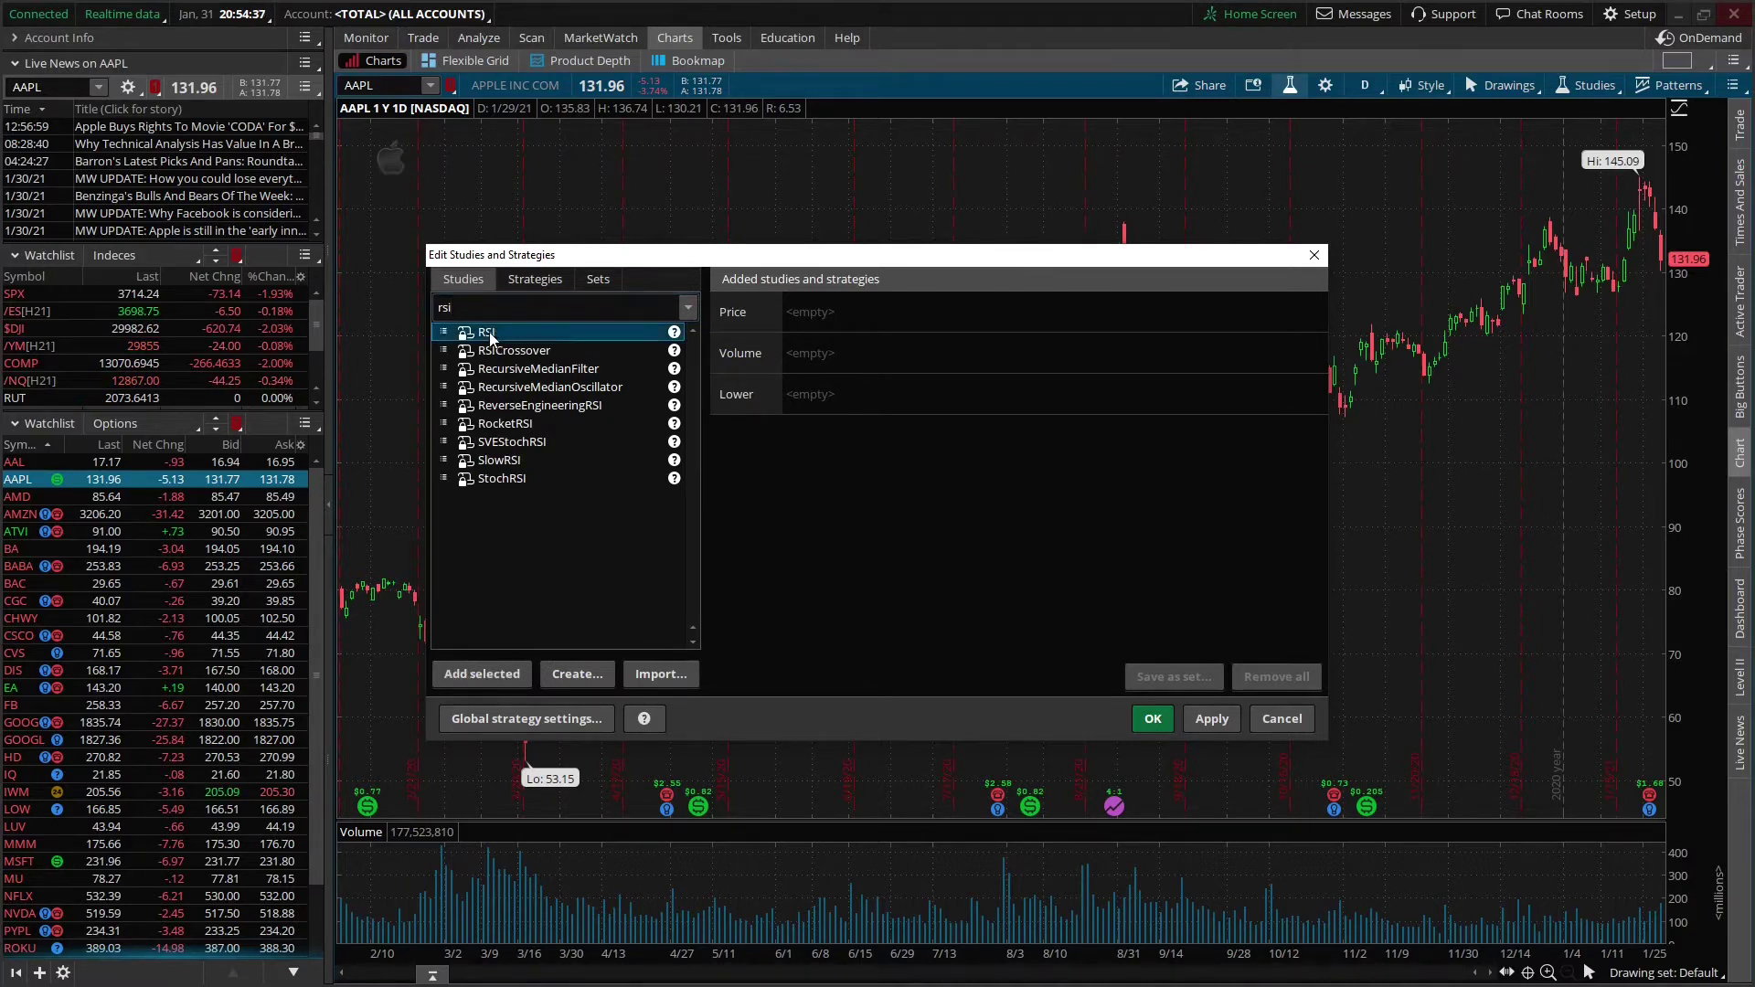
click(502, 678)
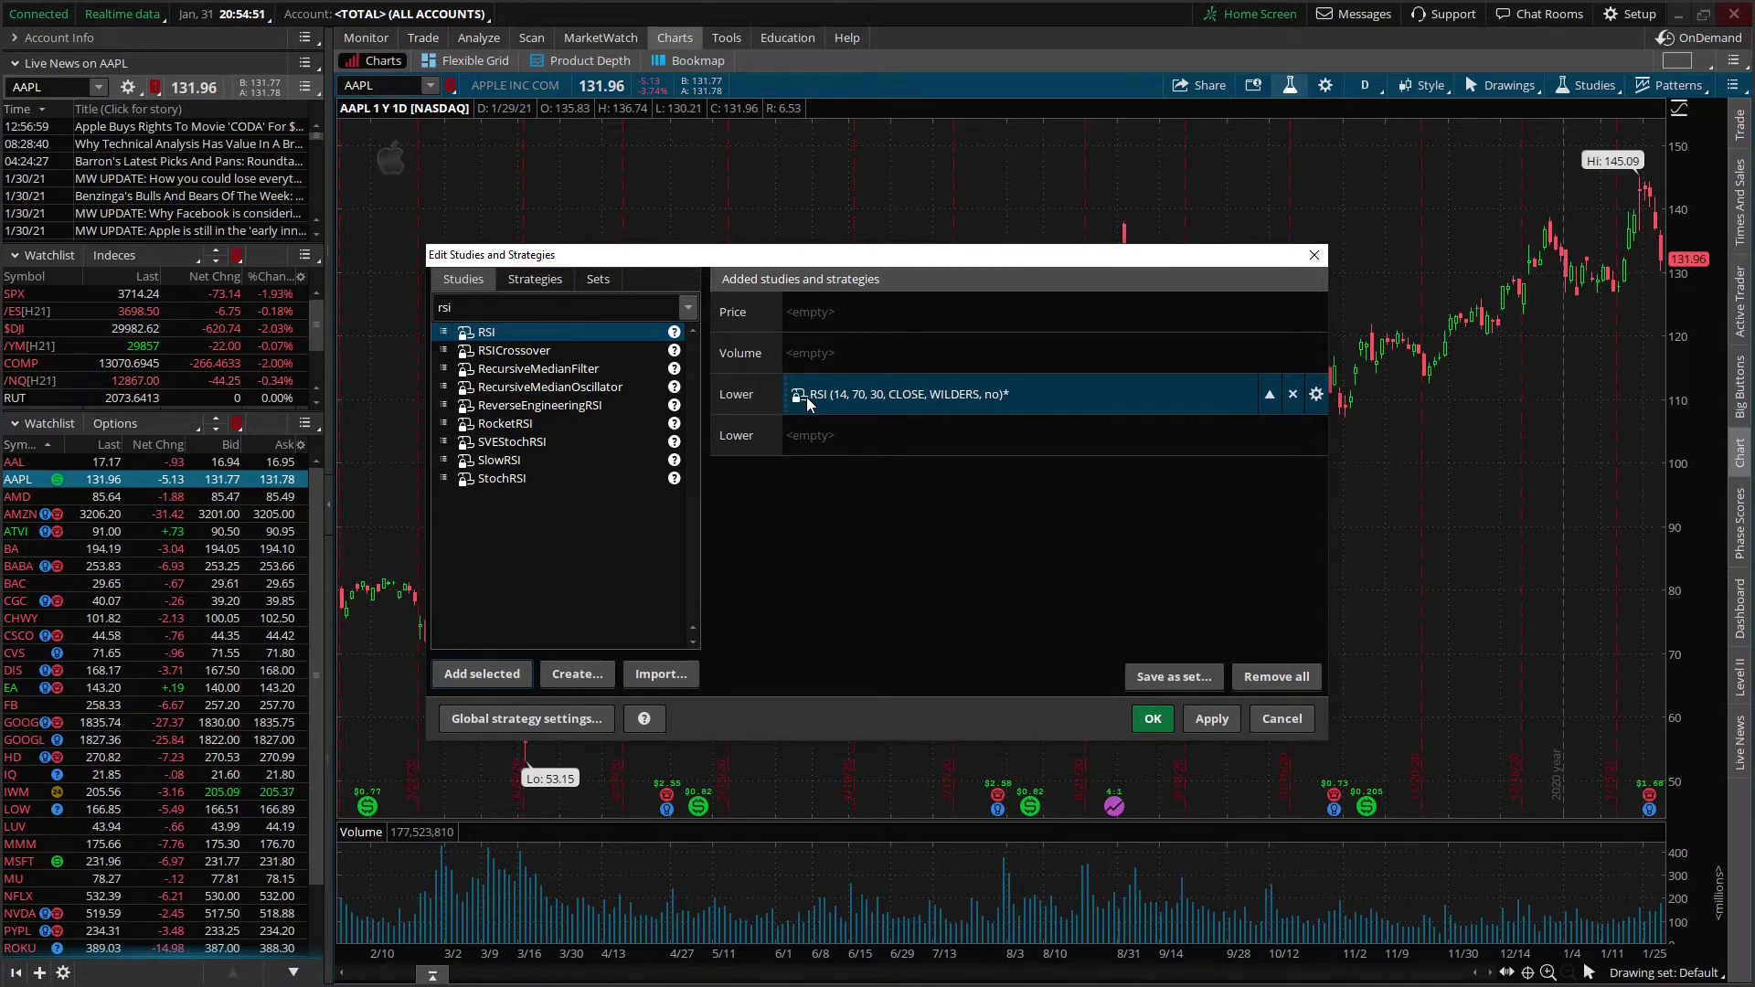
mouse_move(836, 403)
mouse_down()
mouse_move(839, 315)
mouse_move(852, 385)
mouse_up()
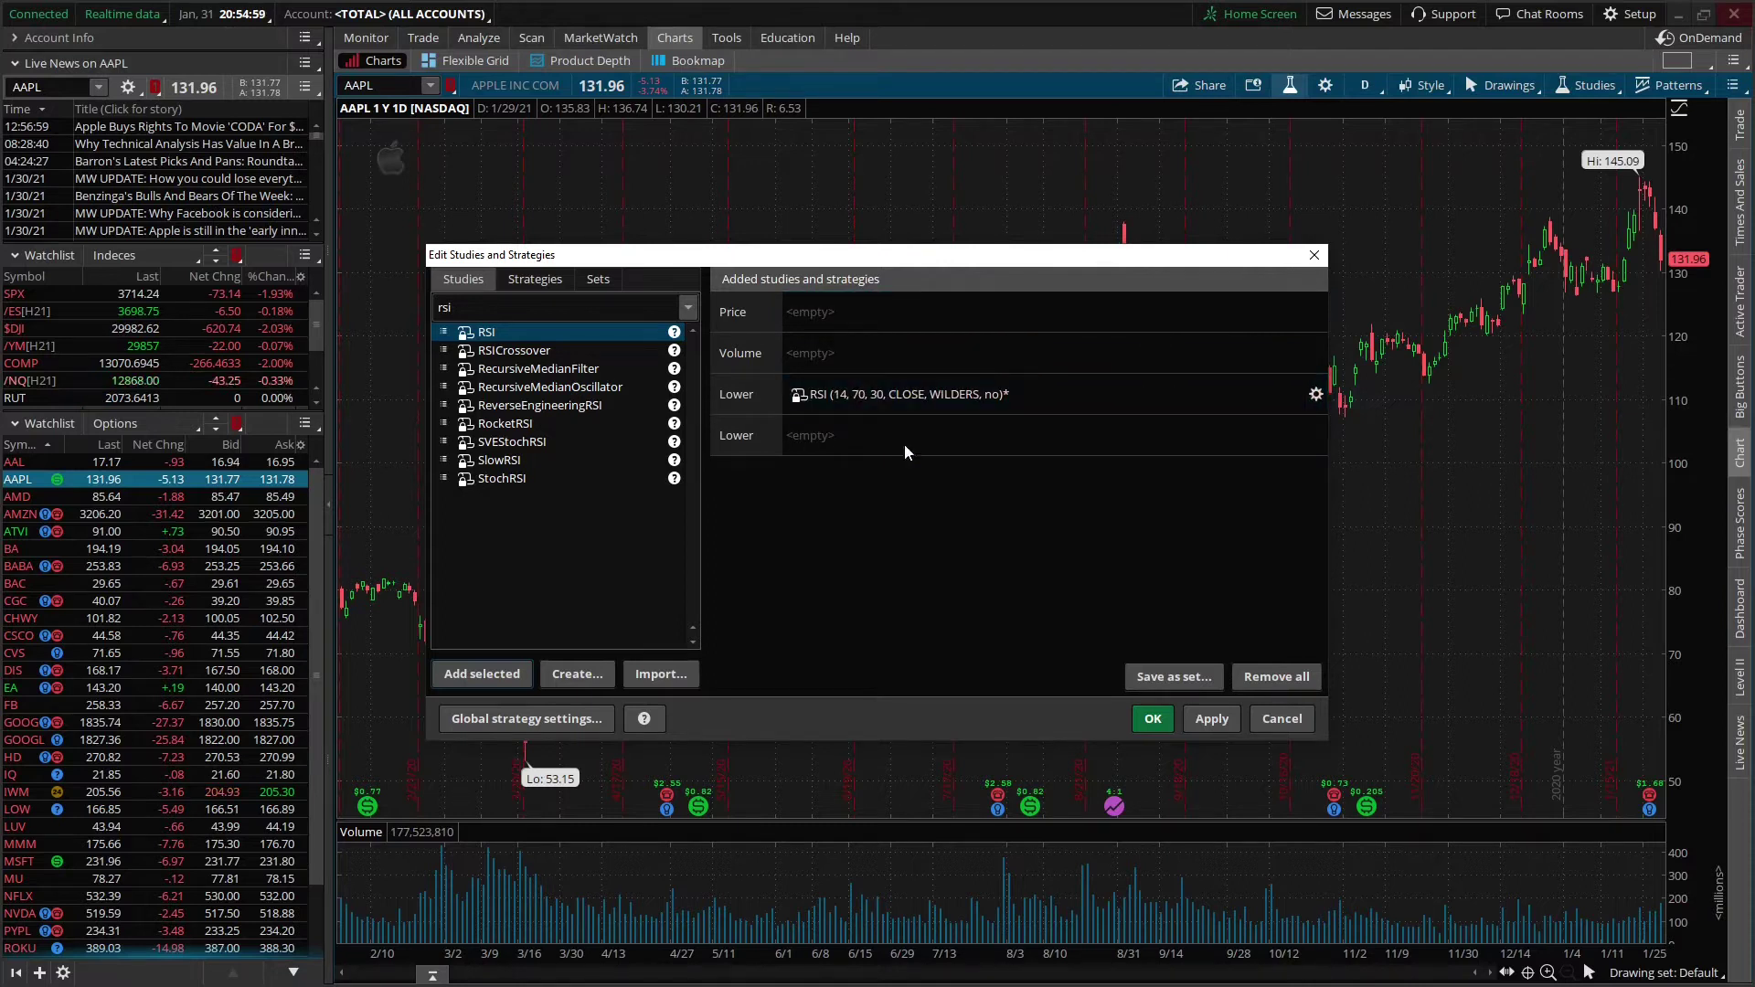
click(1150, 716)
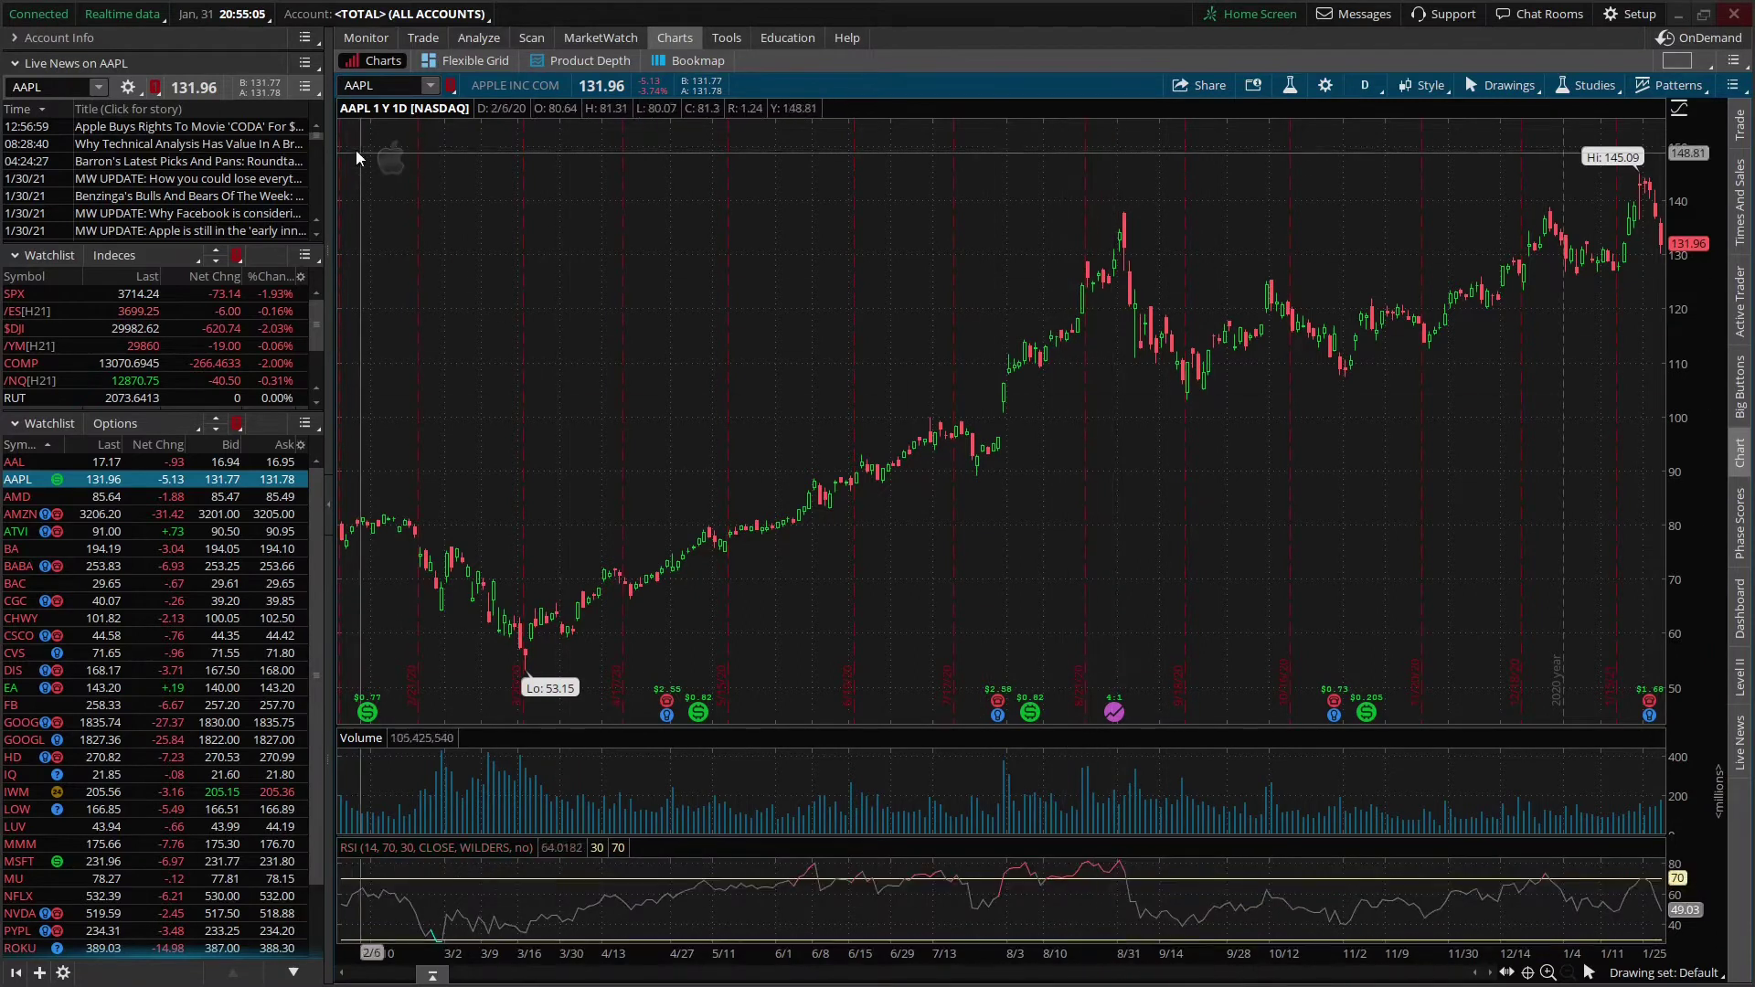
Switch the chart's symbol to MU
click(361, 85)
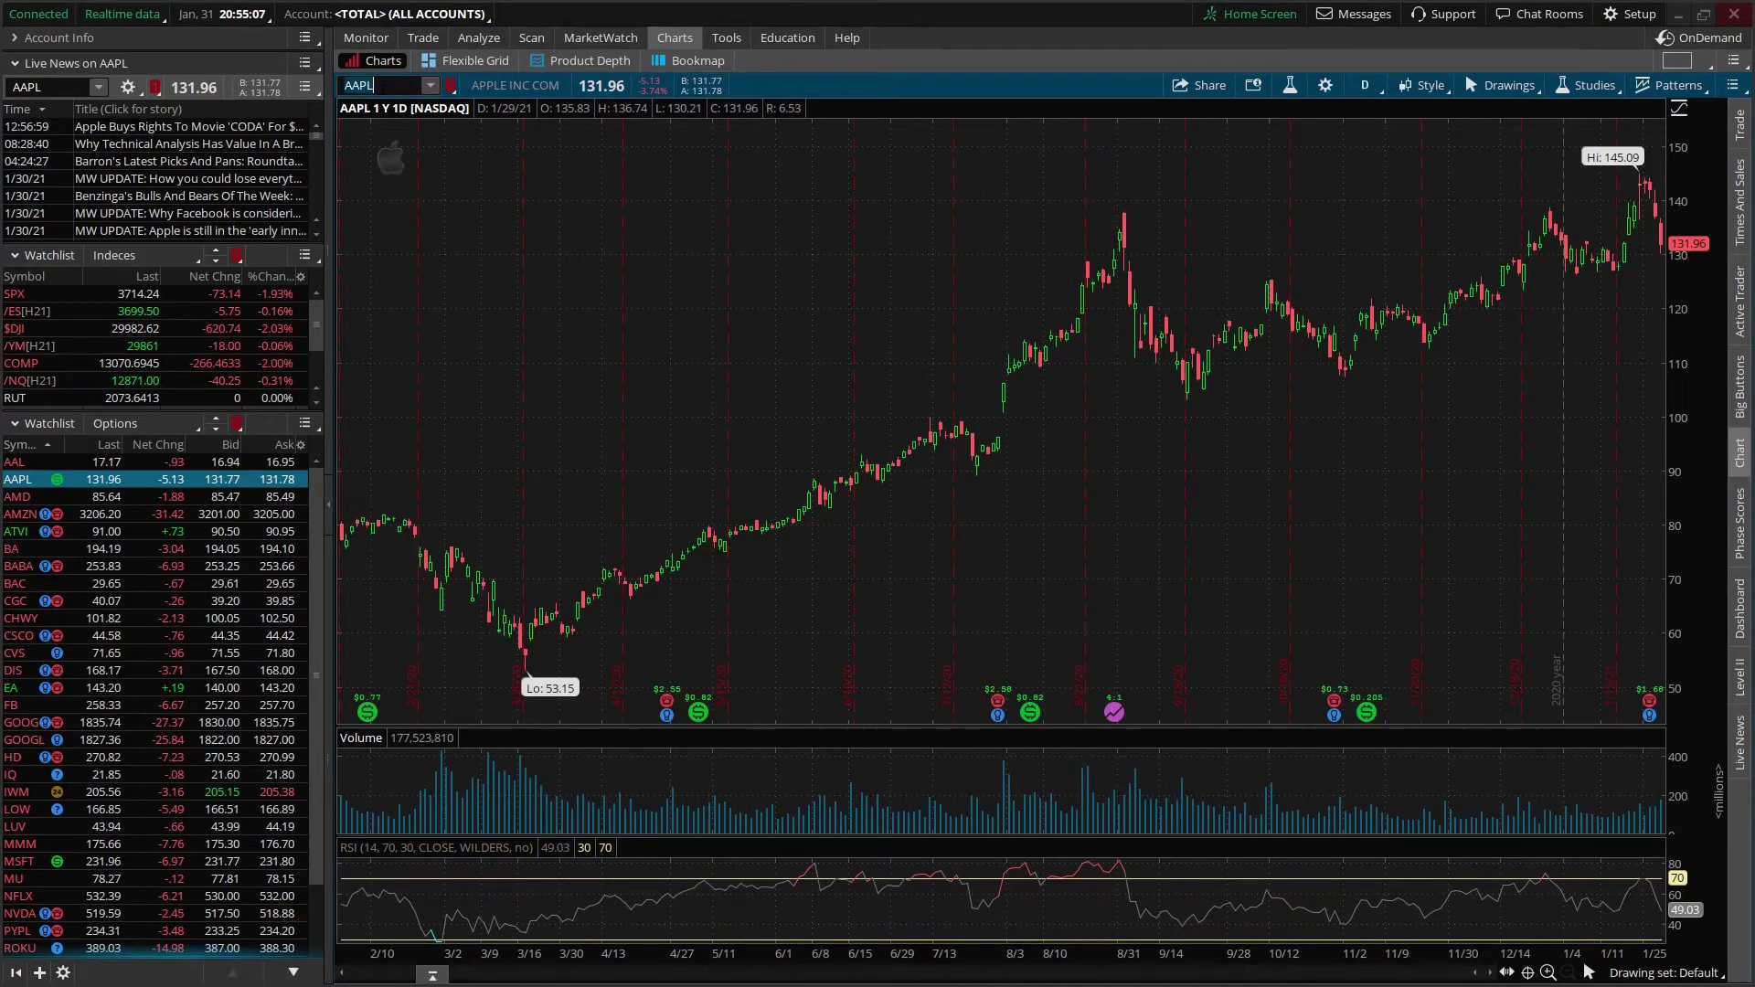
text(MU)
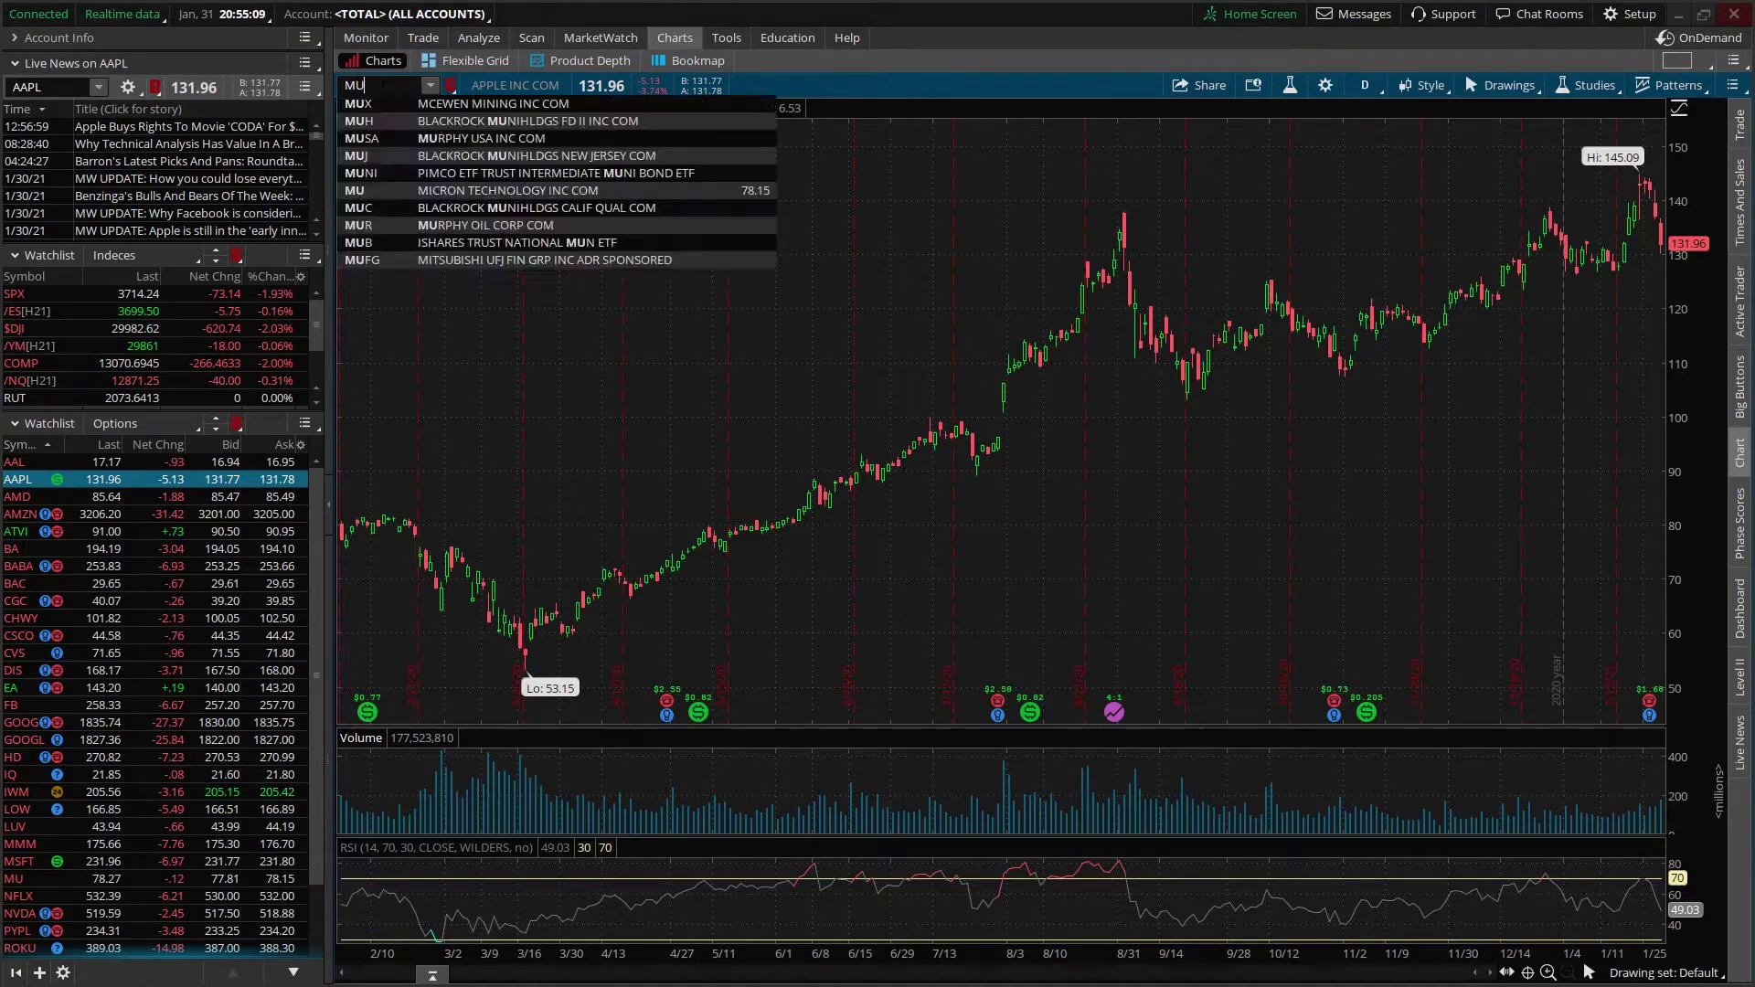
key(Return)
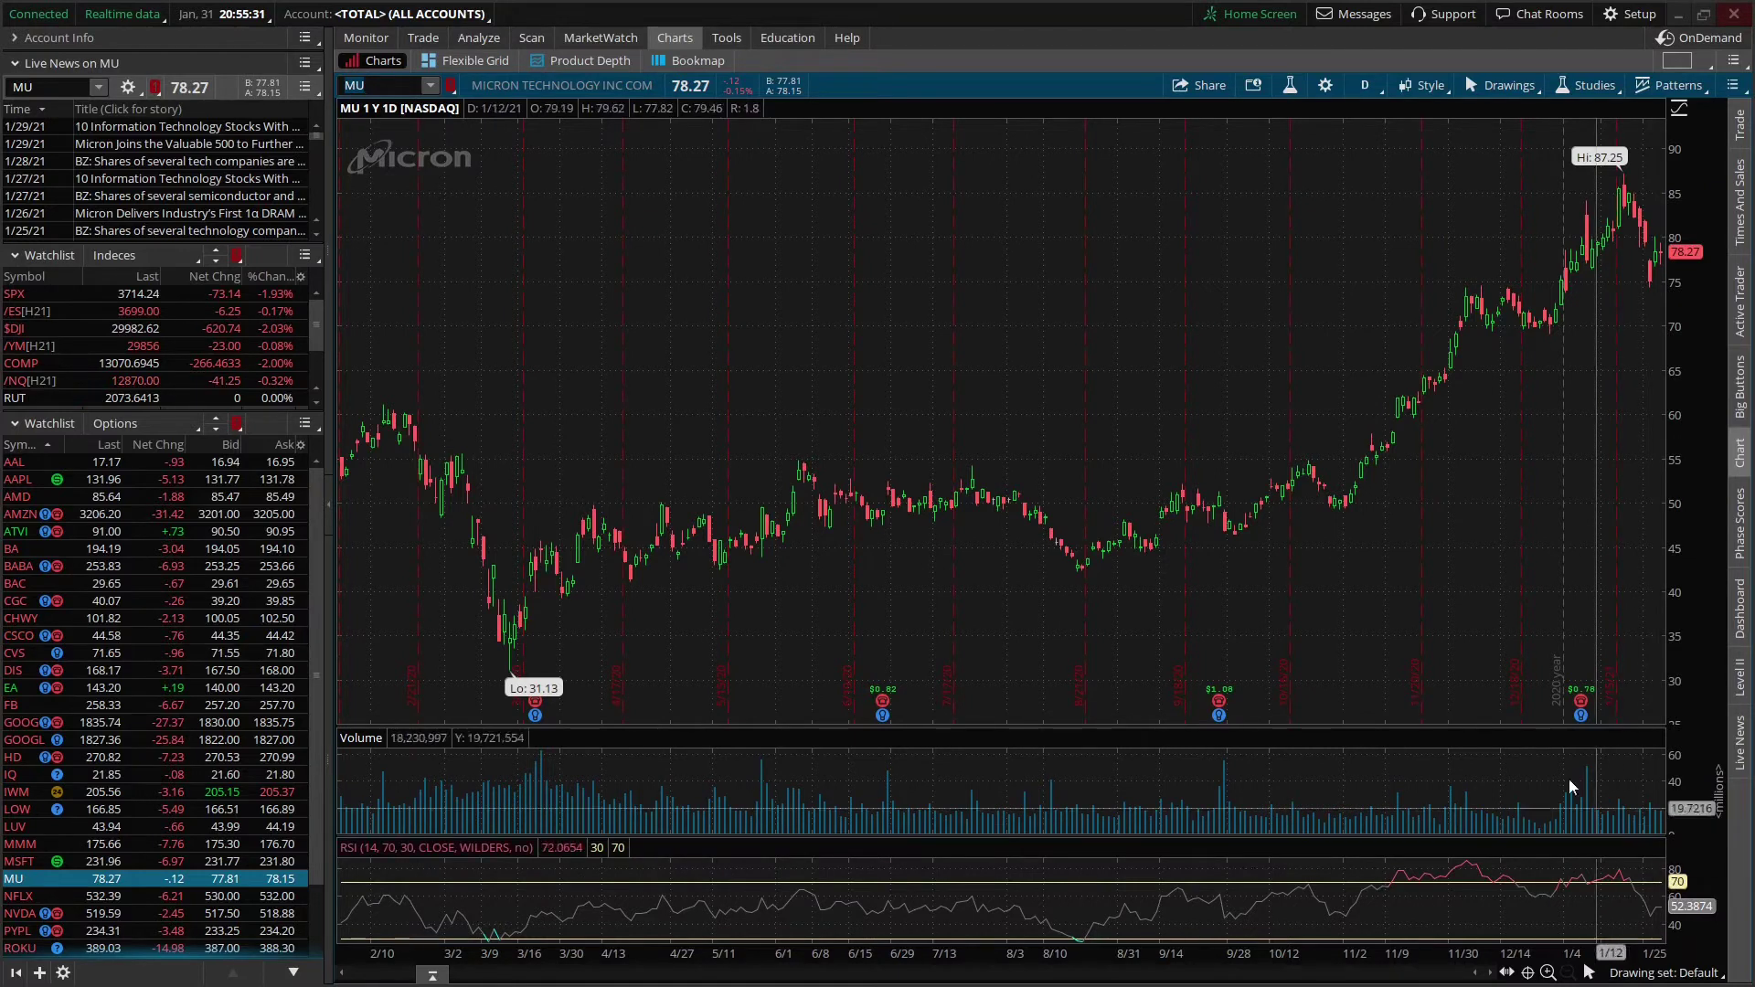
In the RSI study's settings, set the over bought level to 80 and the over sold level to 20
click(1290, 86)
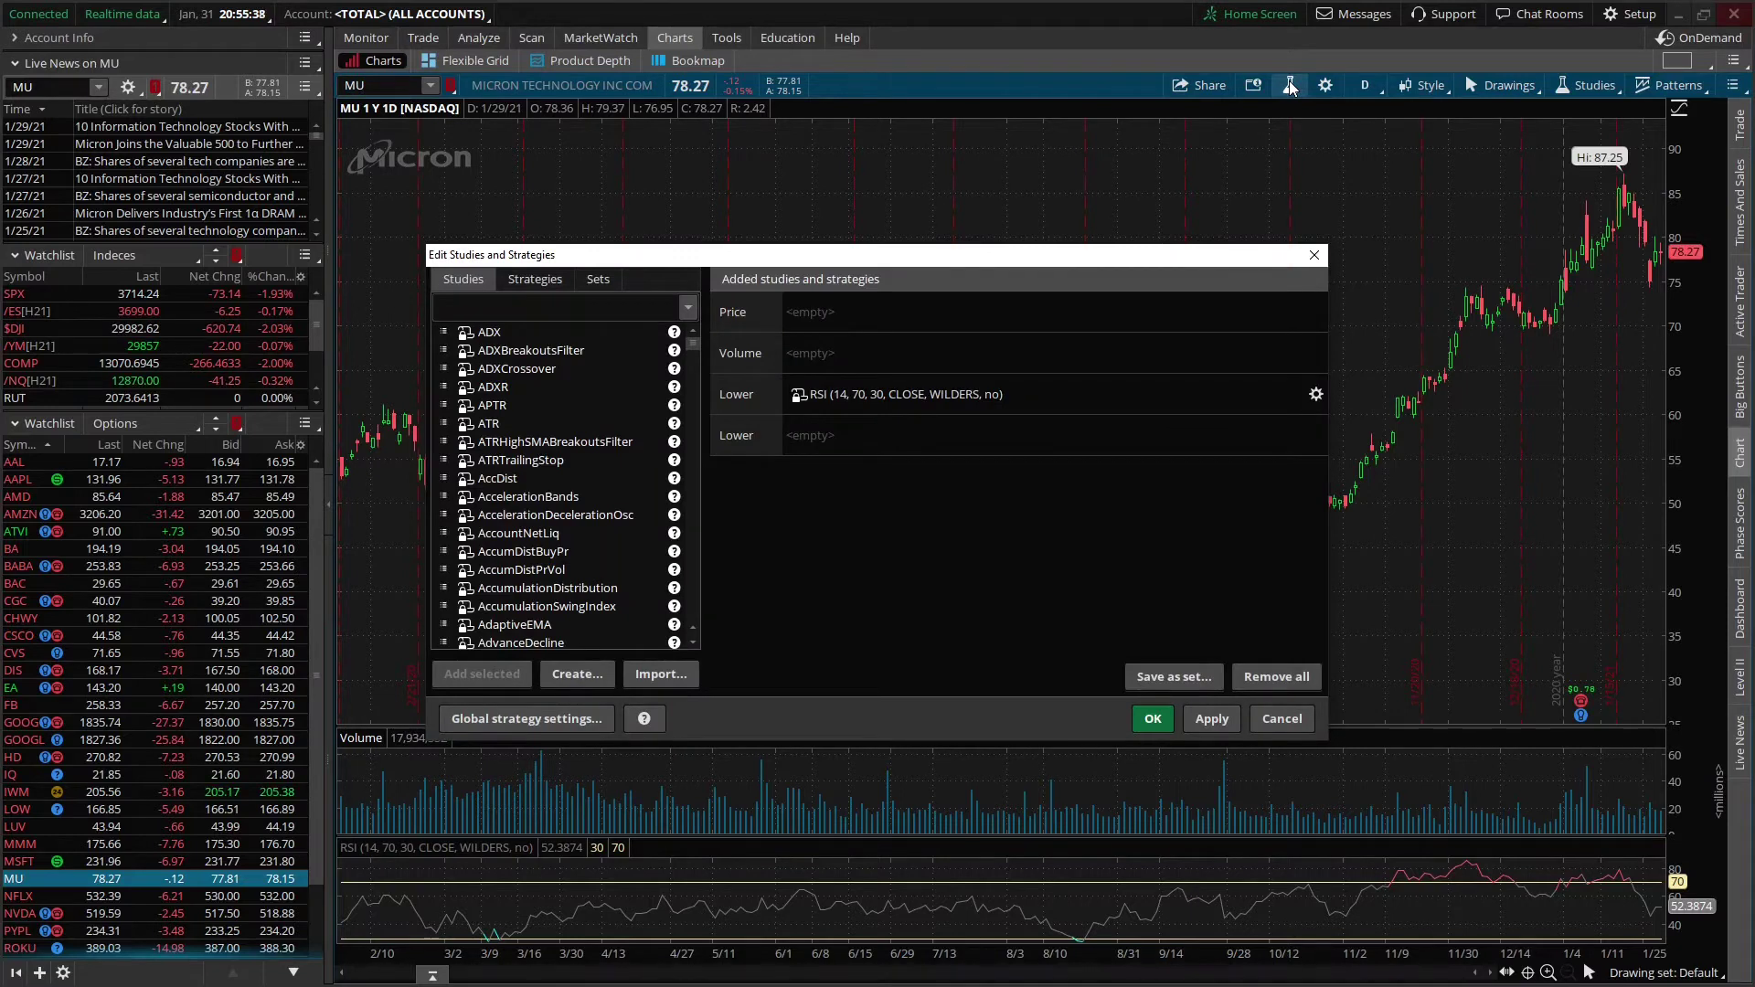
click(1317, 396)
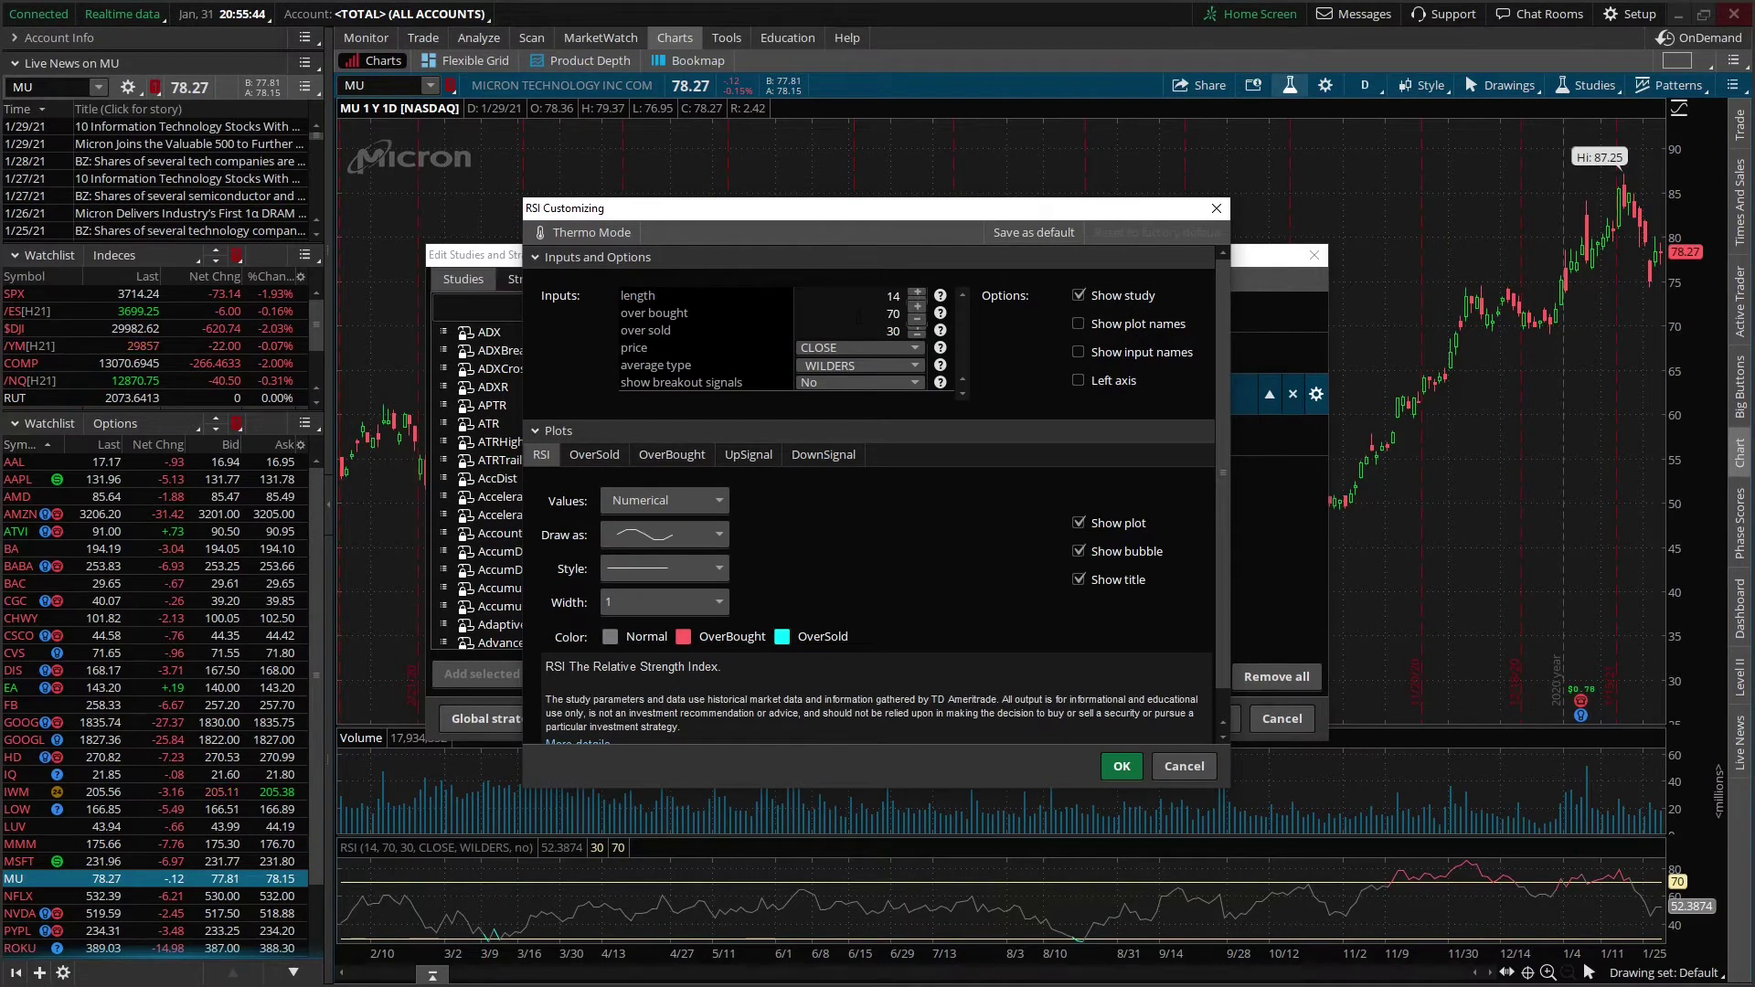
double_click(895, 312)
key(Tab)
double_click(894, 312)
text(80)
click(917, 336)
click(917, 336)
click(916, 337)
click(917, 336)
click(916, 336)
click(917, 337)
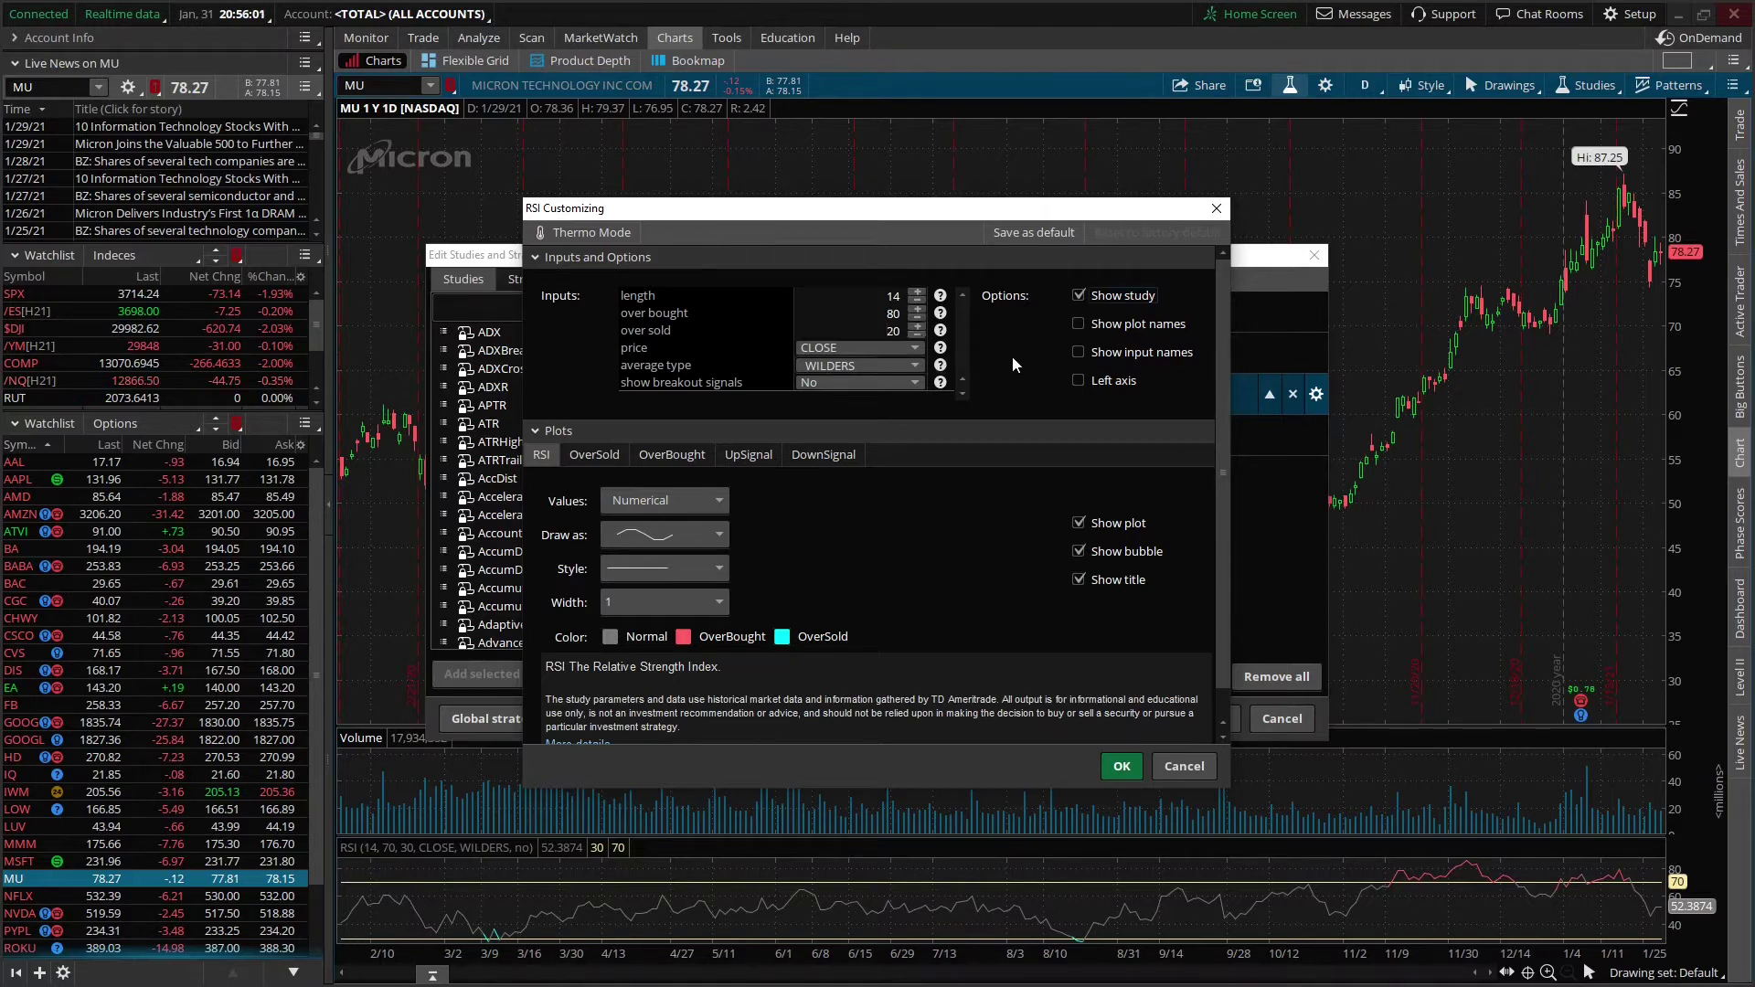
Change the RSI plot's OverSold color to green and apply the customized study to the chart
click(784, 640)
click(795, 696)
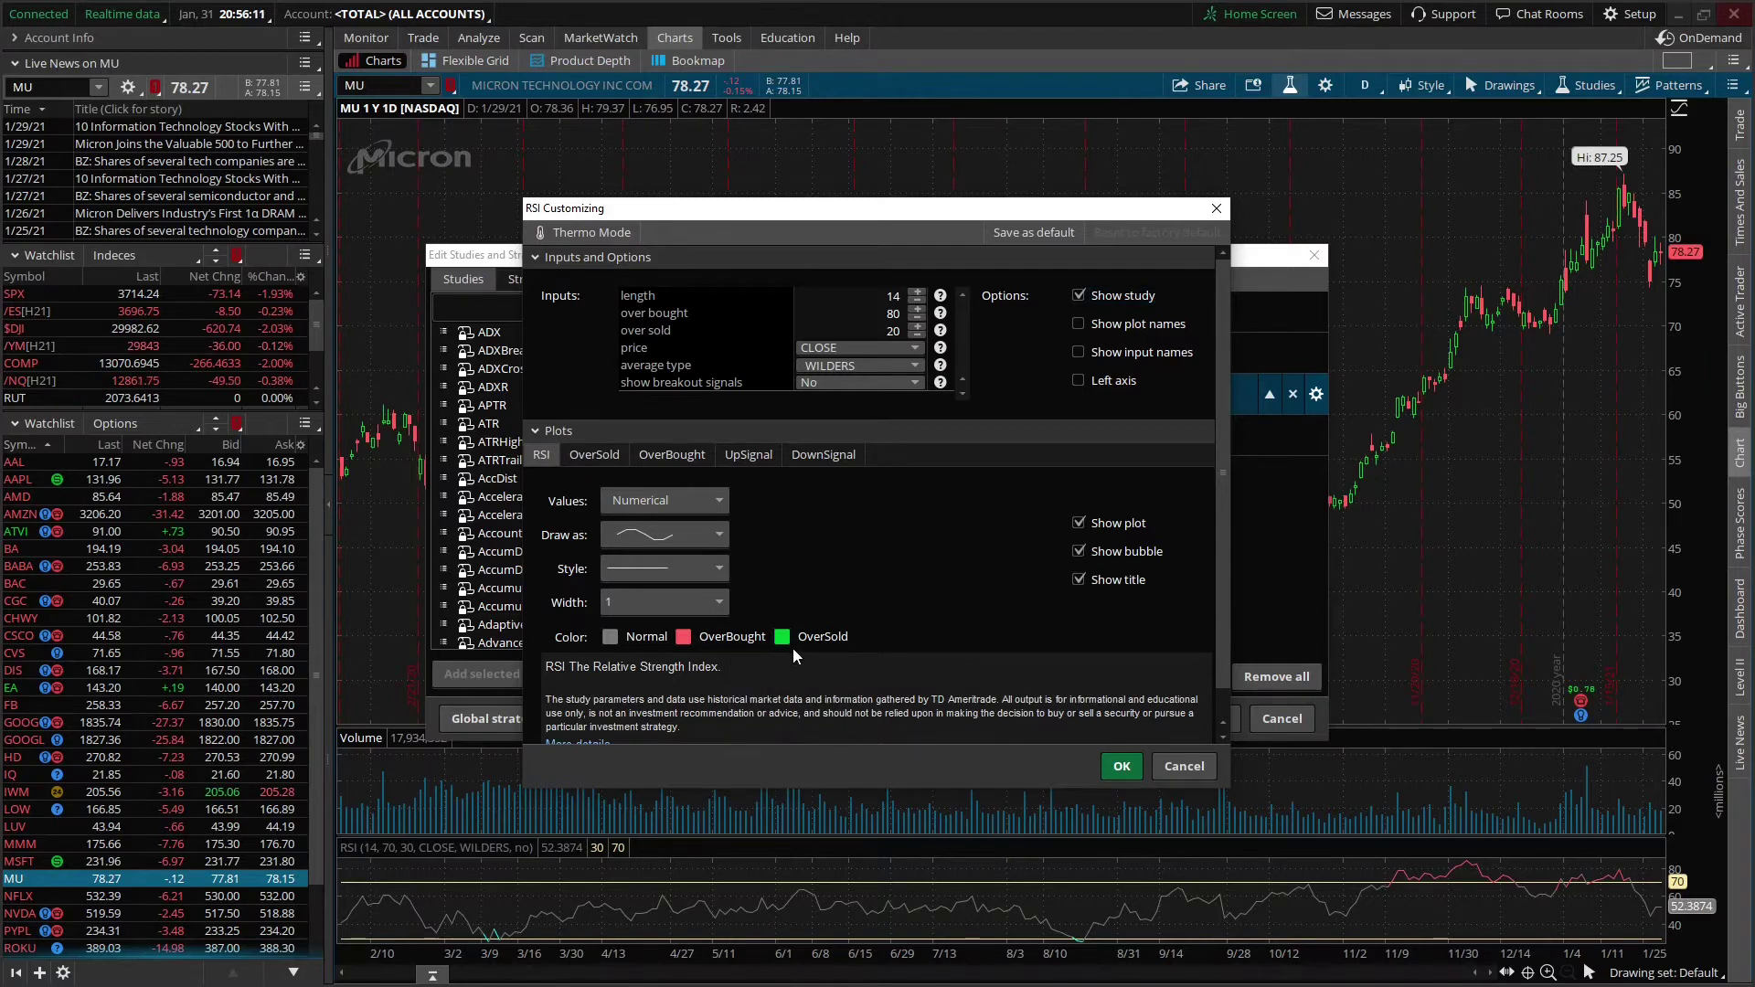
click(1116, 769)
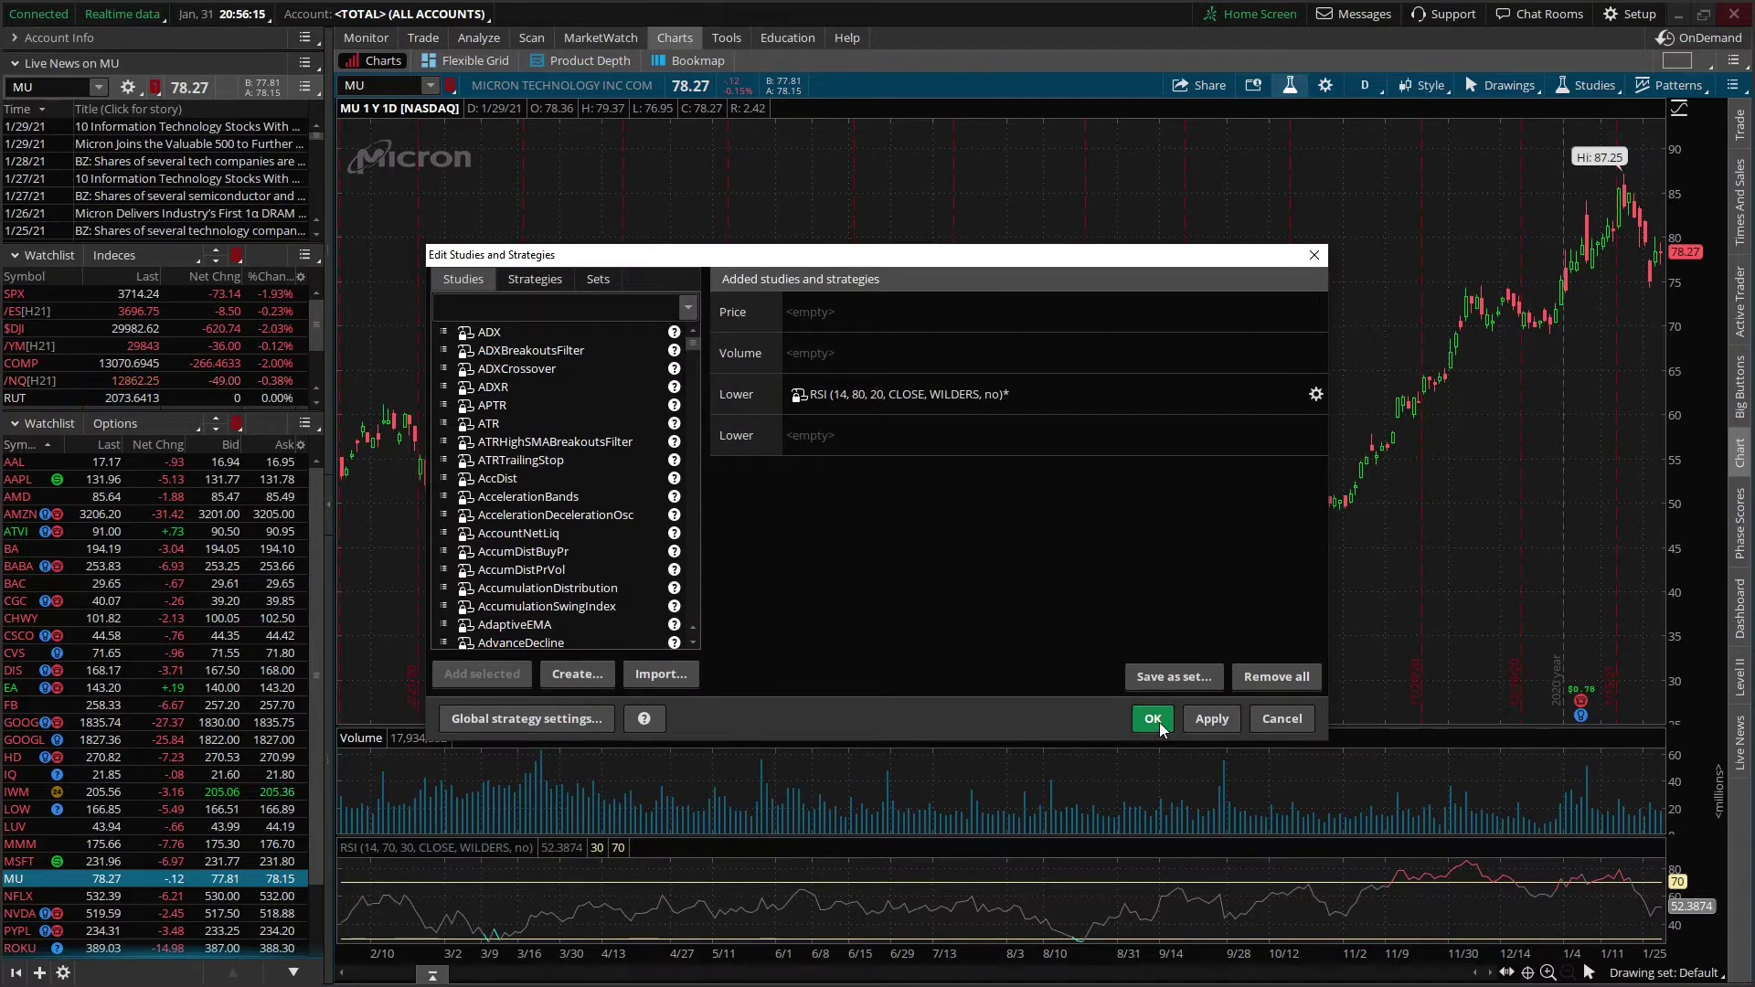
click(1156, 720)
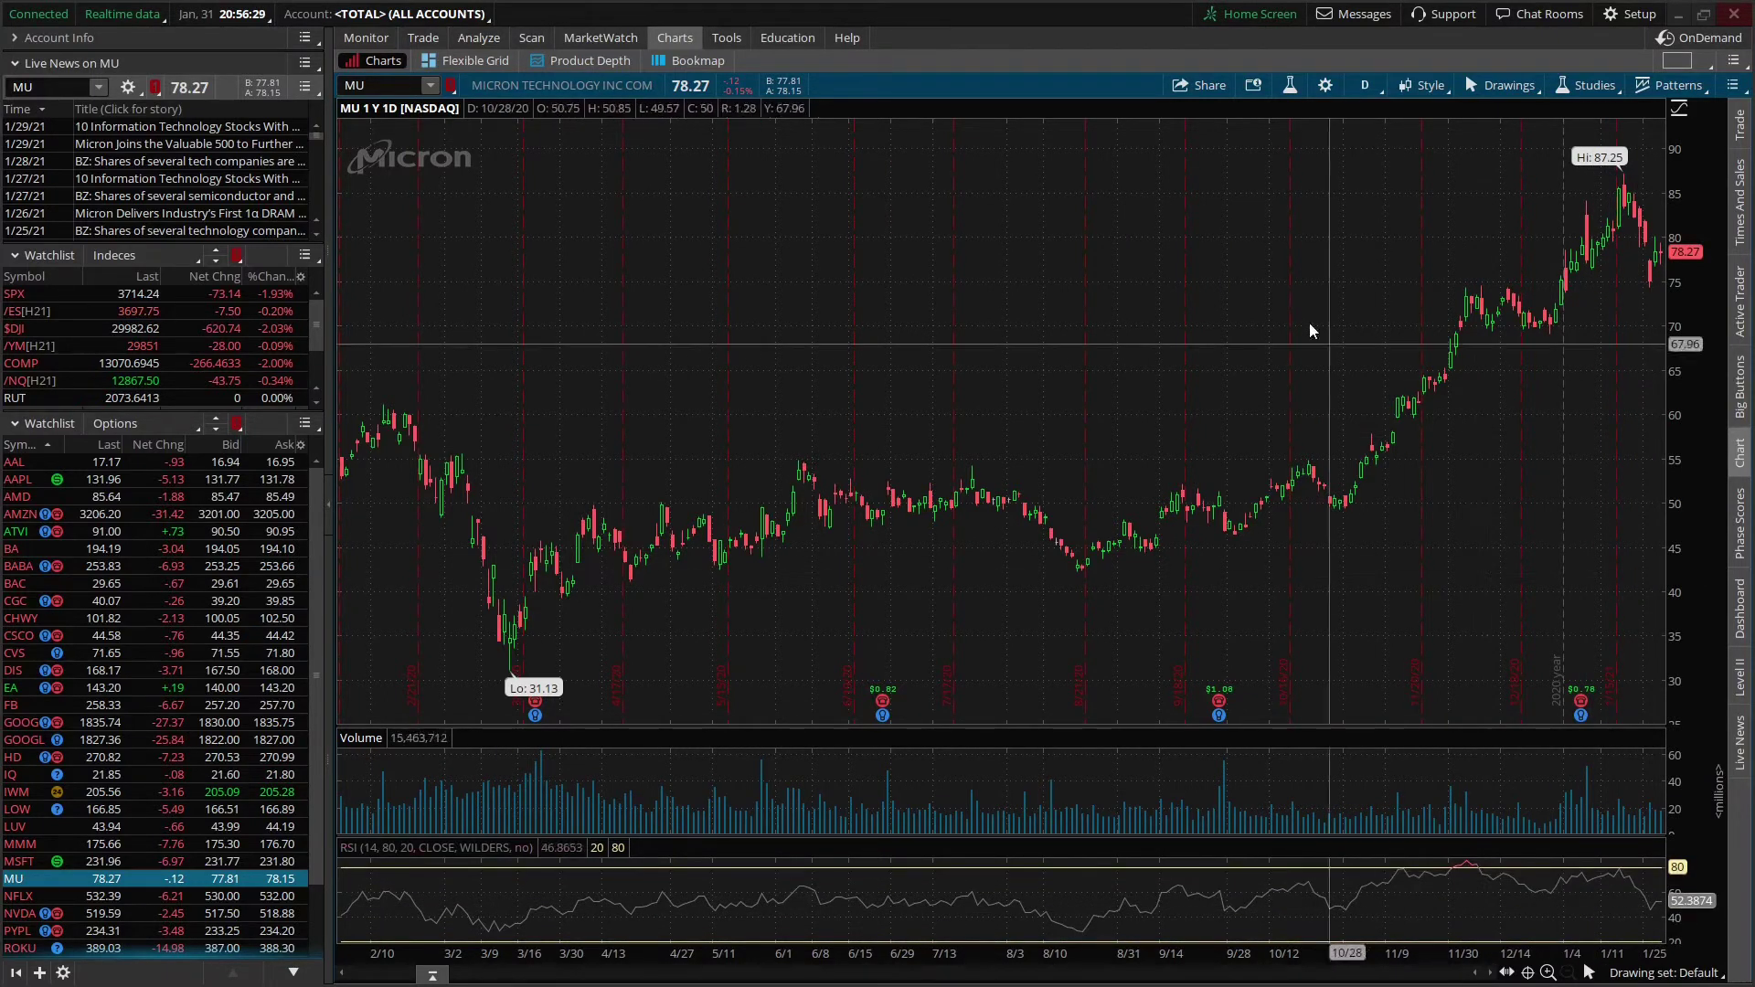
Find the SimpleMovingAvg study and add it twice to the price studies
click(1286, 92)
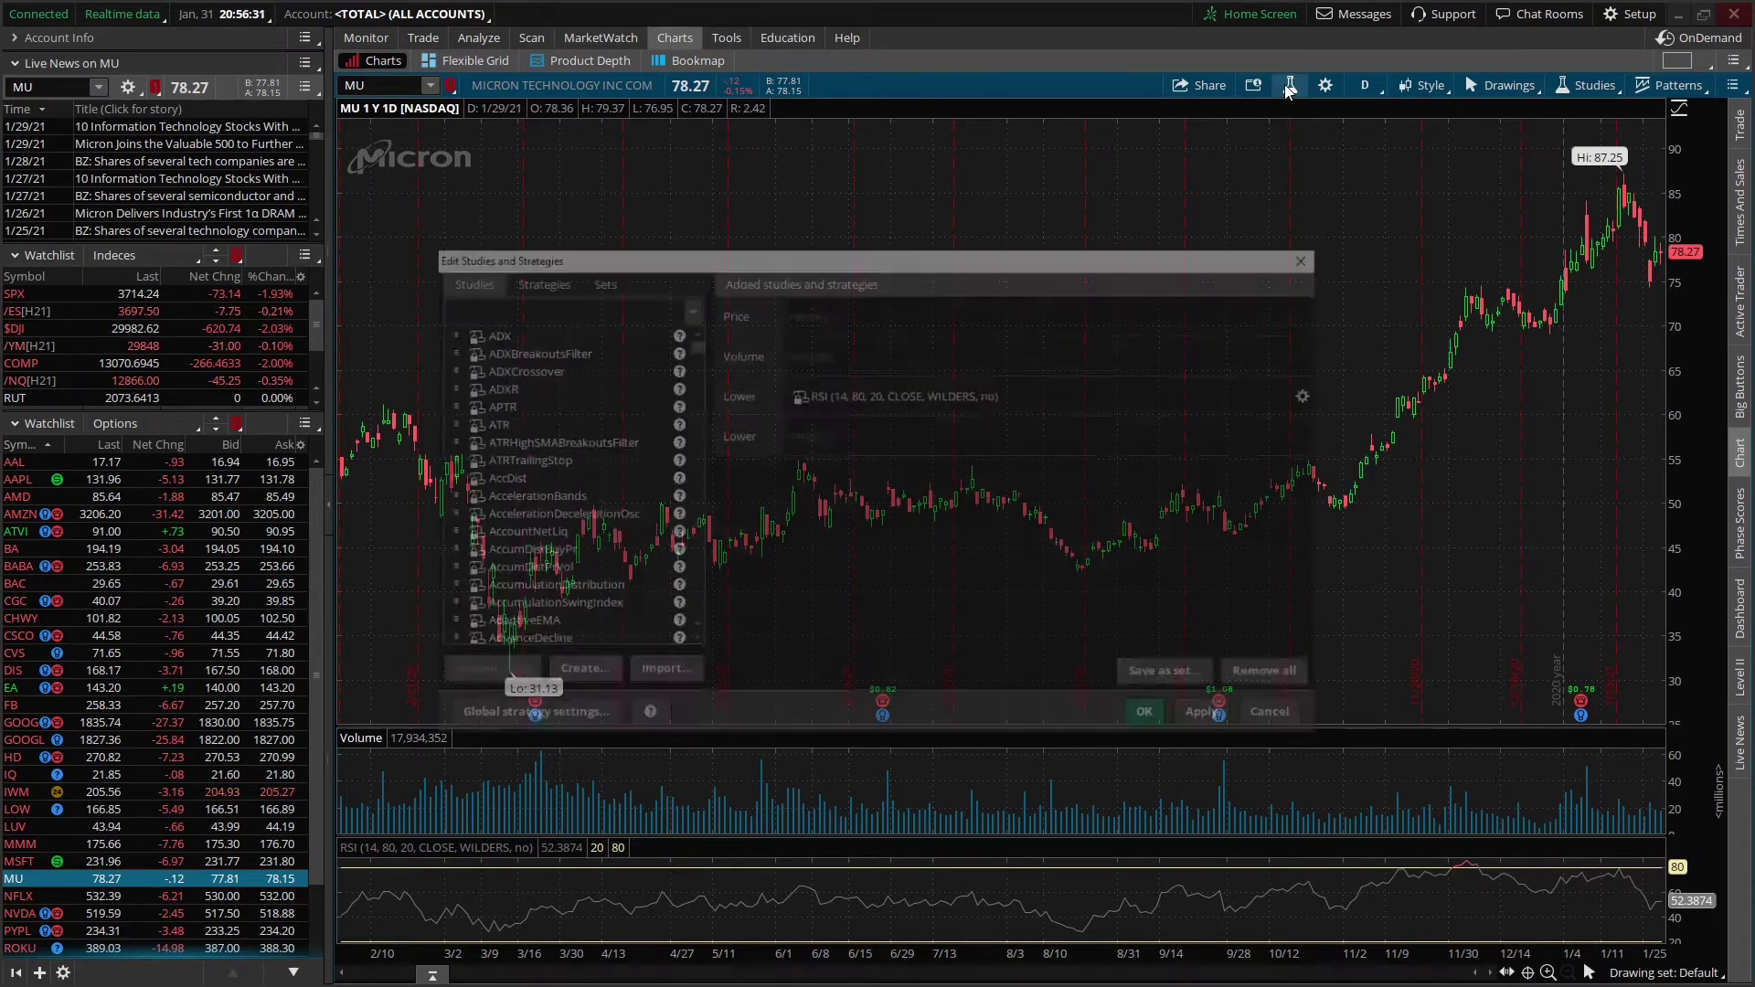
click(512, 307)
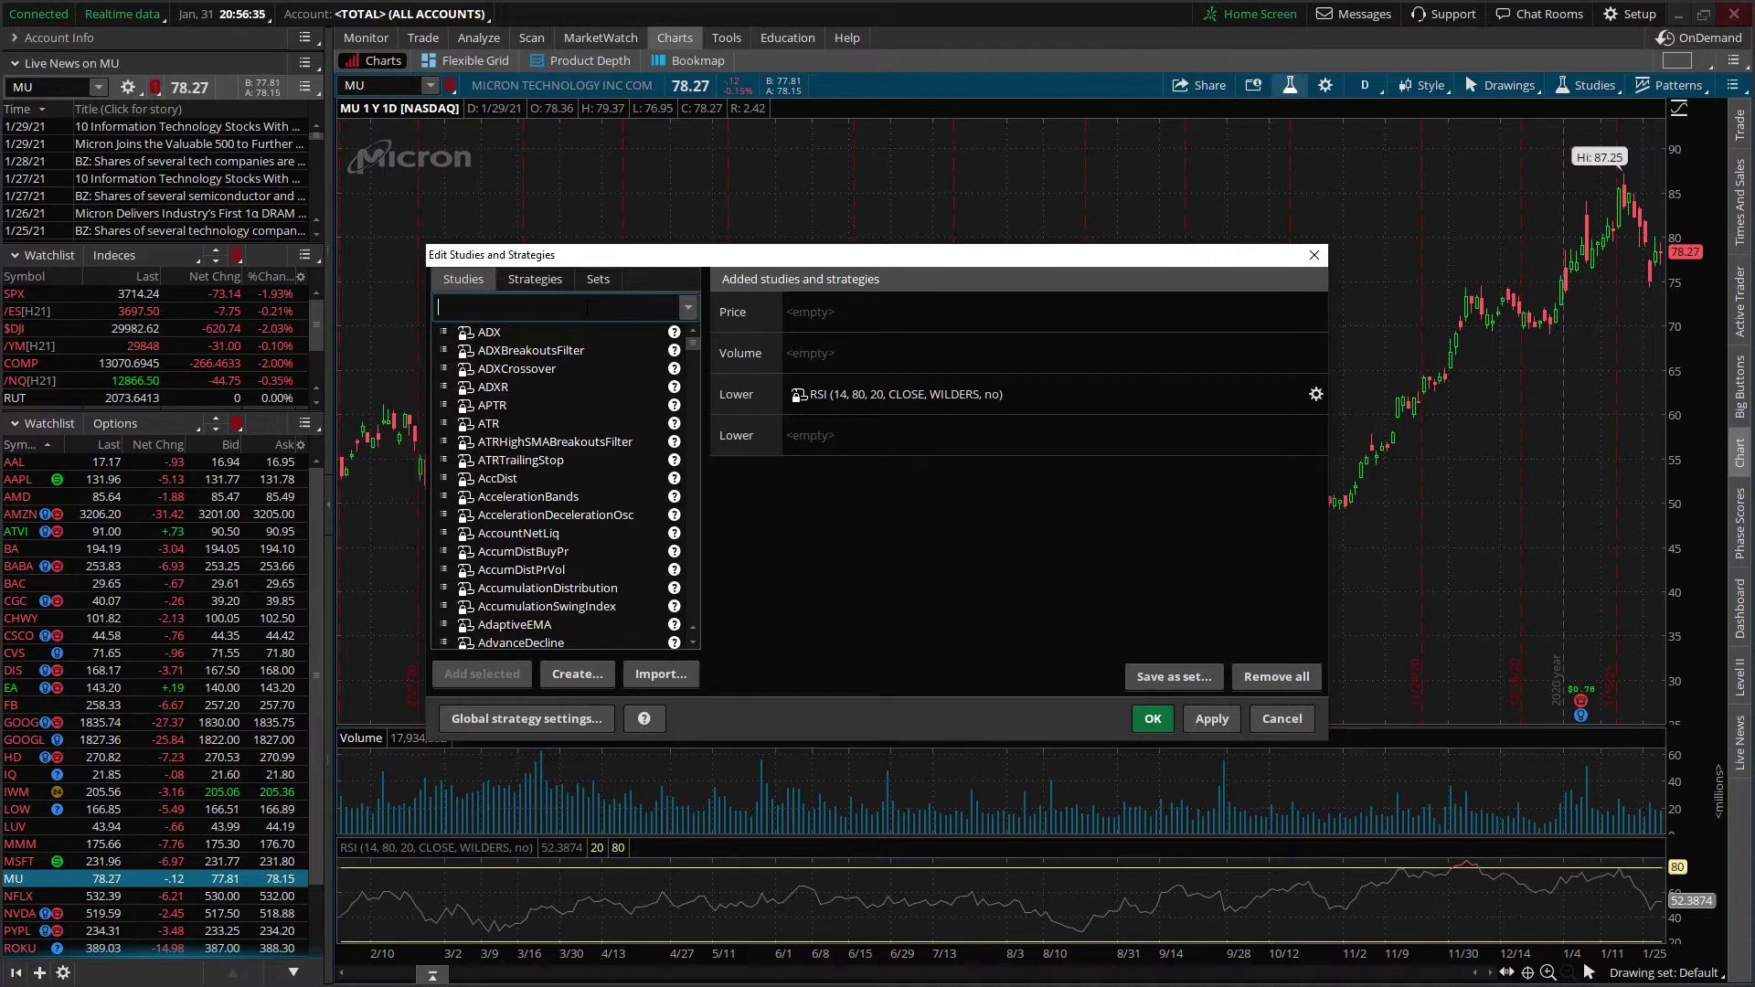
text(simple)
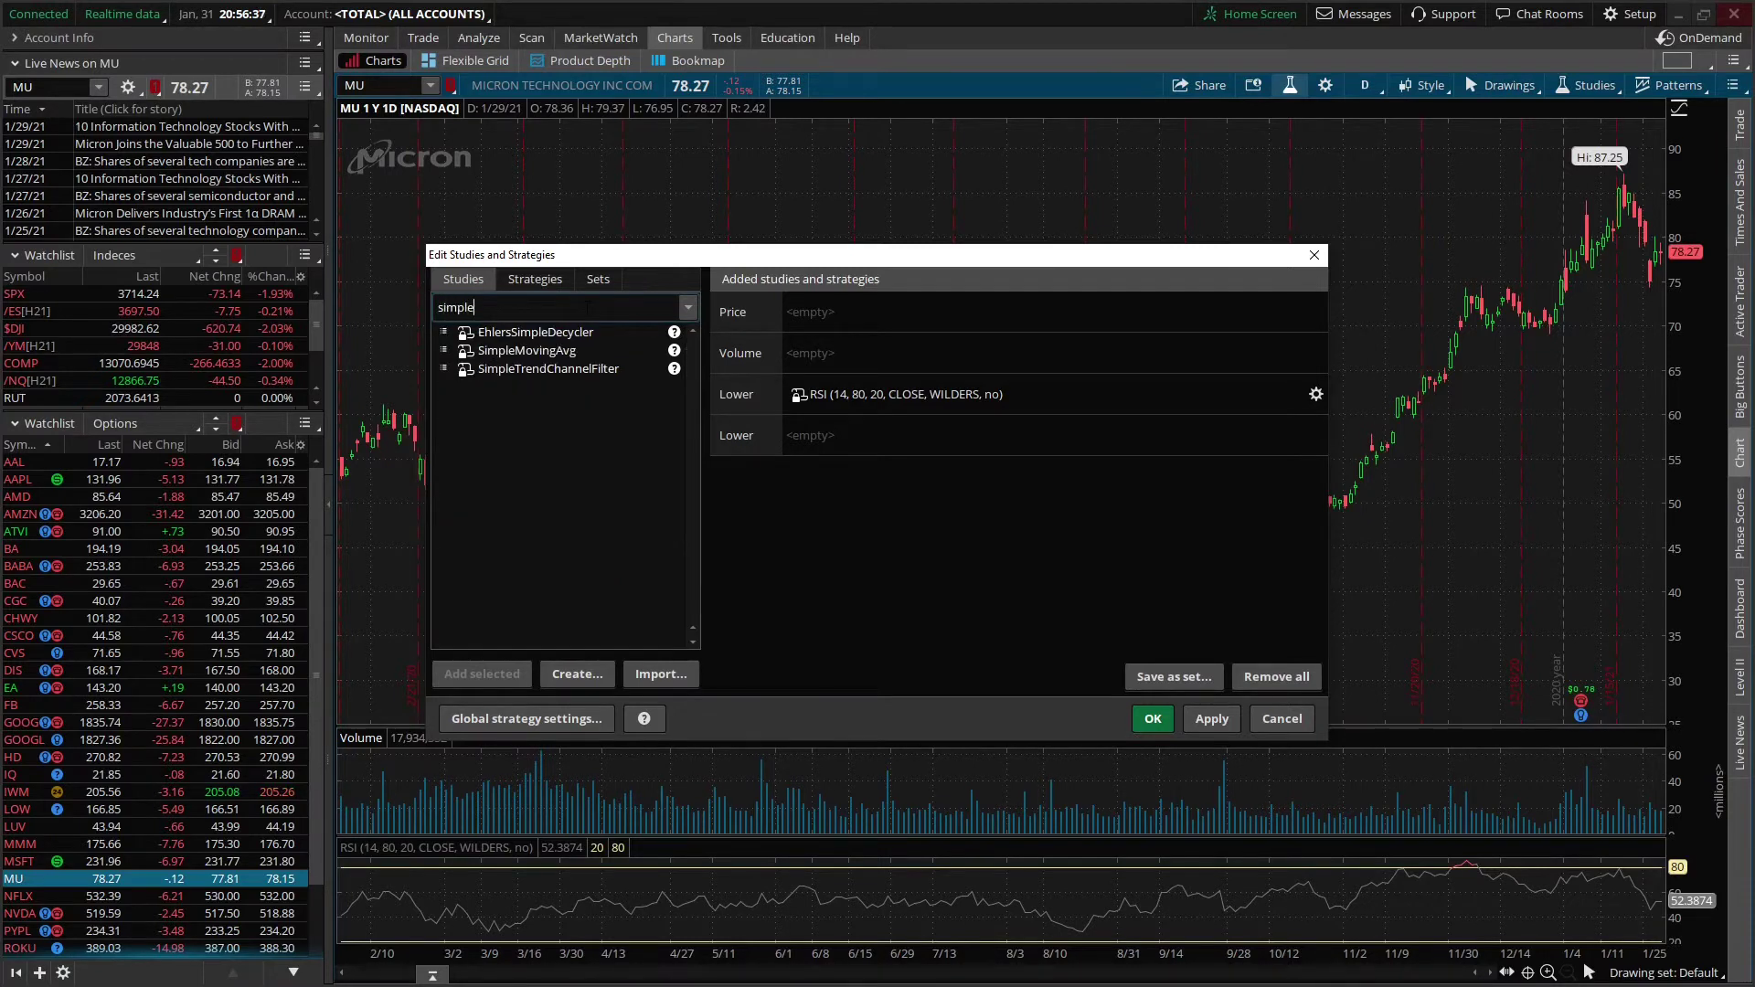
click(558, 356)
click(480, 677)
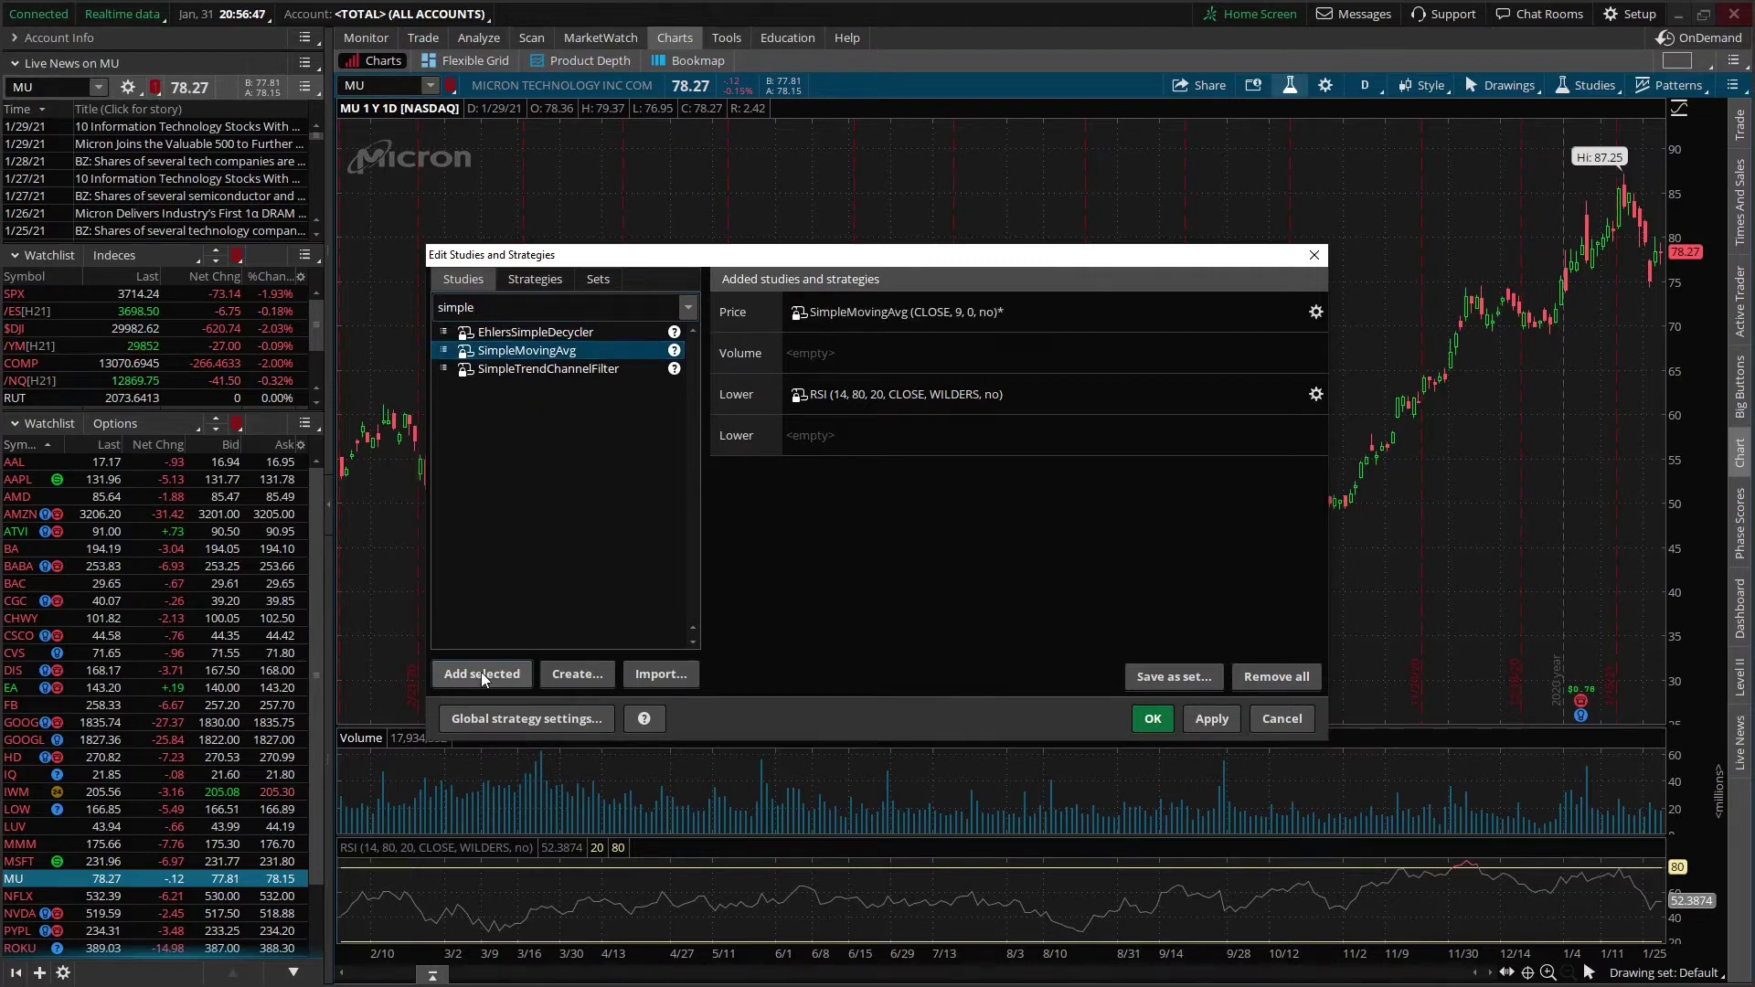
click(481, 674)
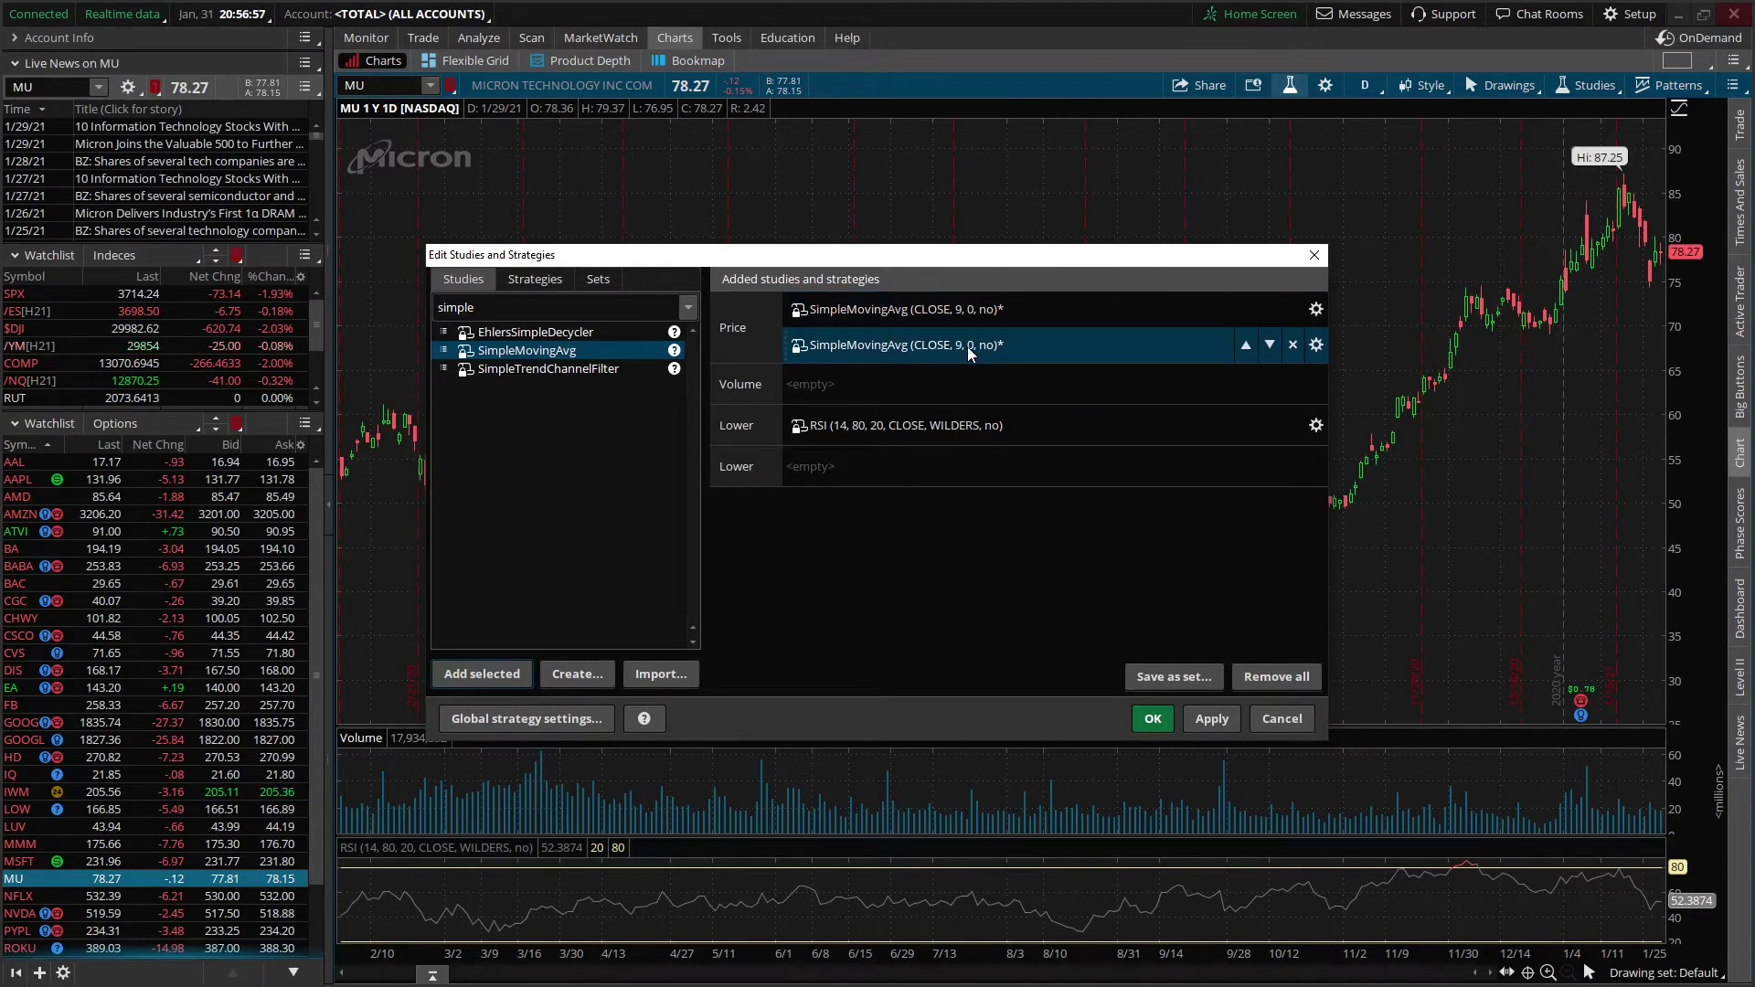
Set the second SimpleMovingAvg's length to 21 and its plot color to violet, and apply both averages to the chart
click(1316, 346)
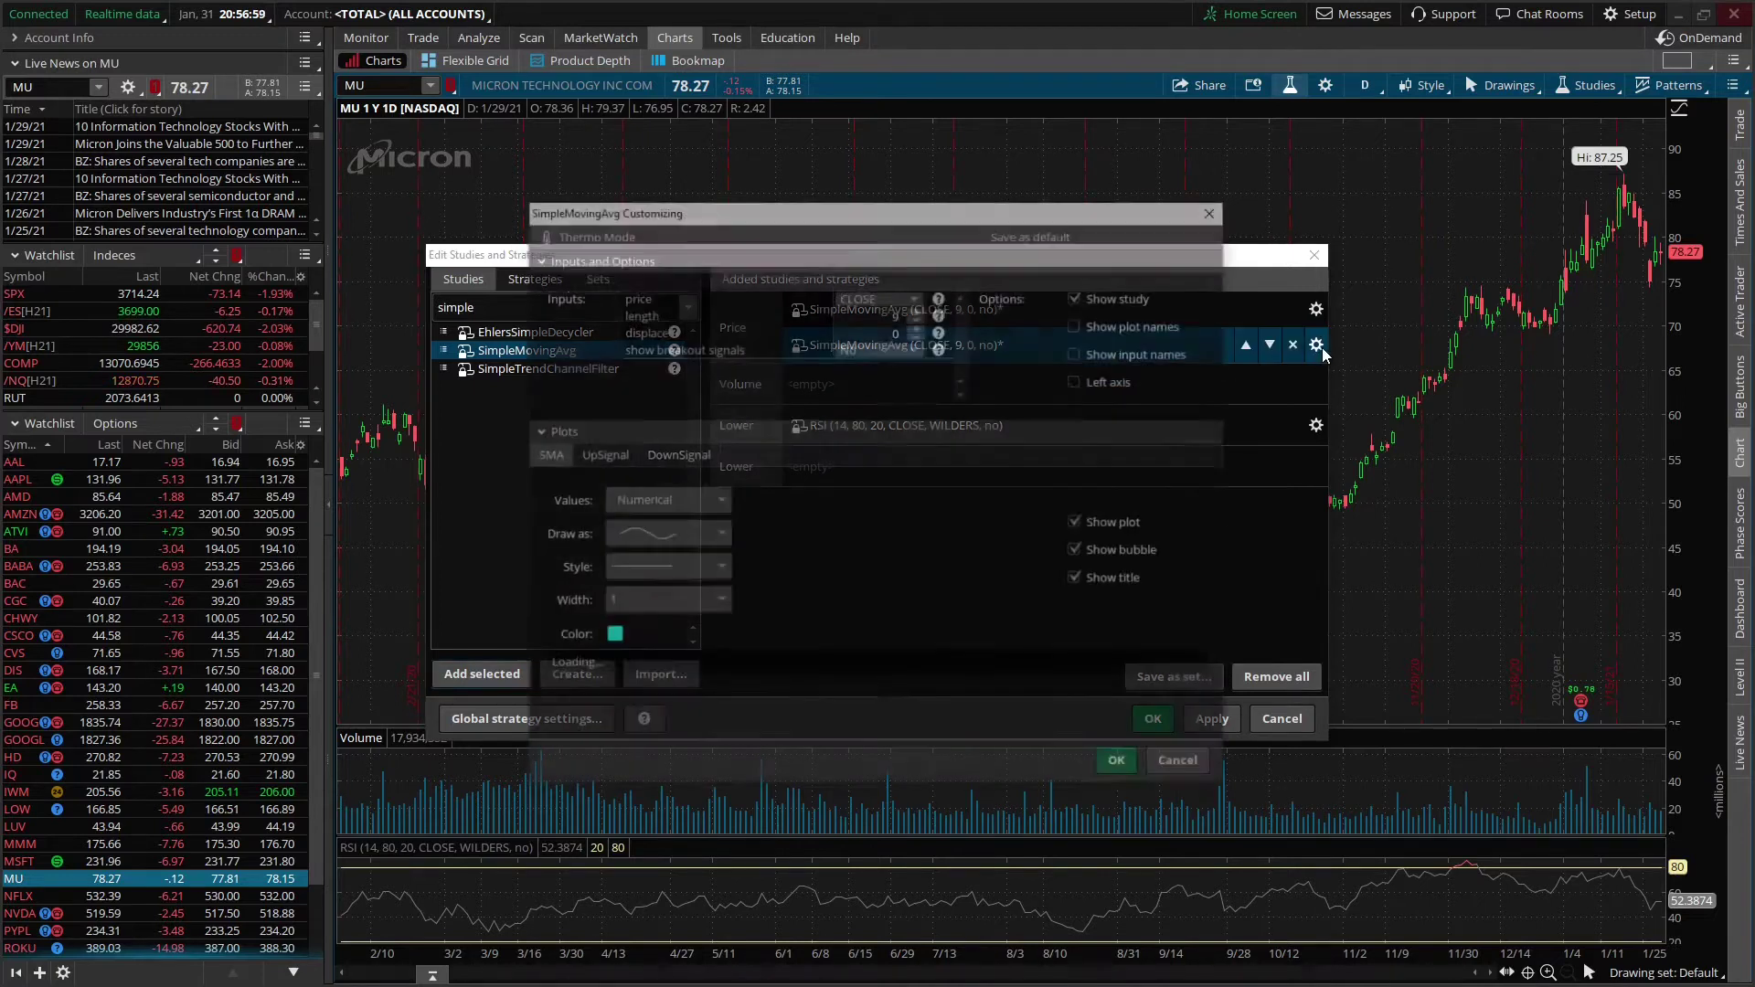
double_click(896, 313)
text(21)
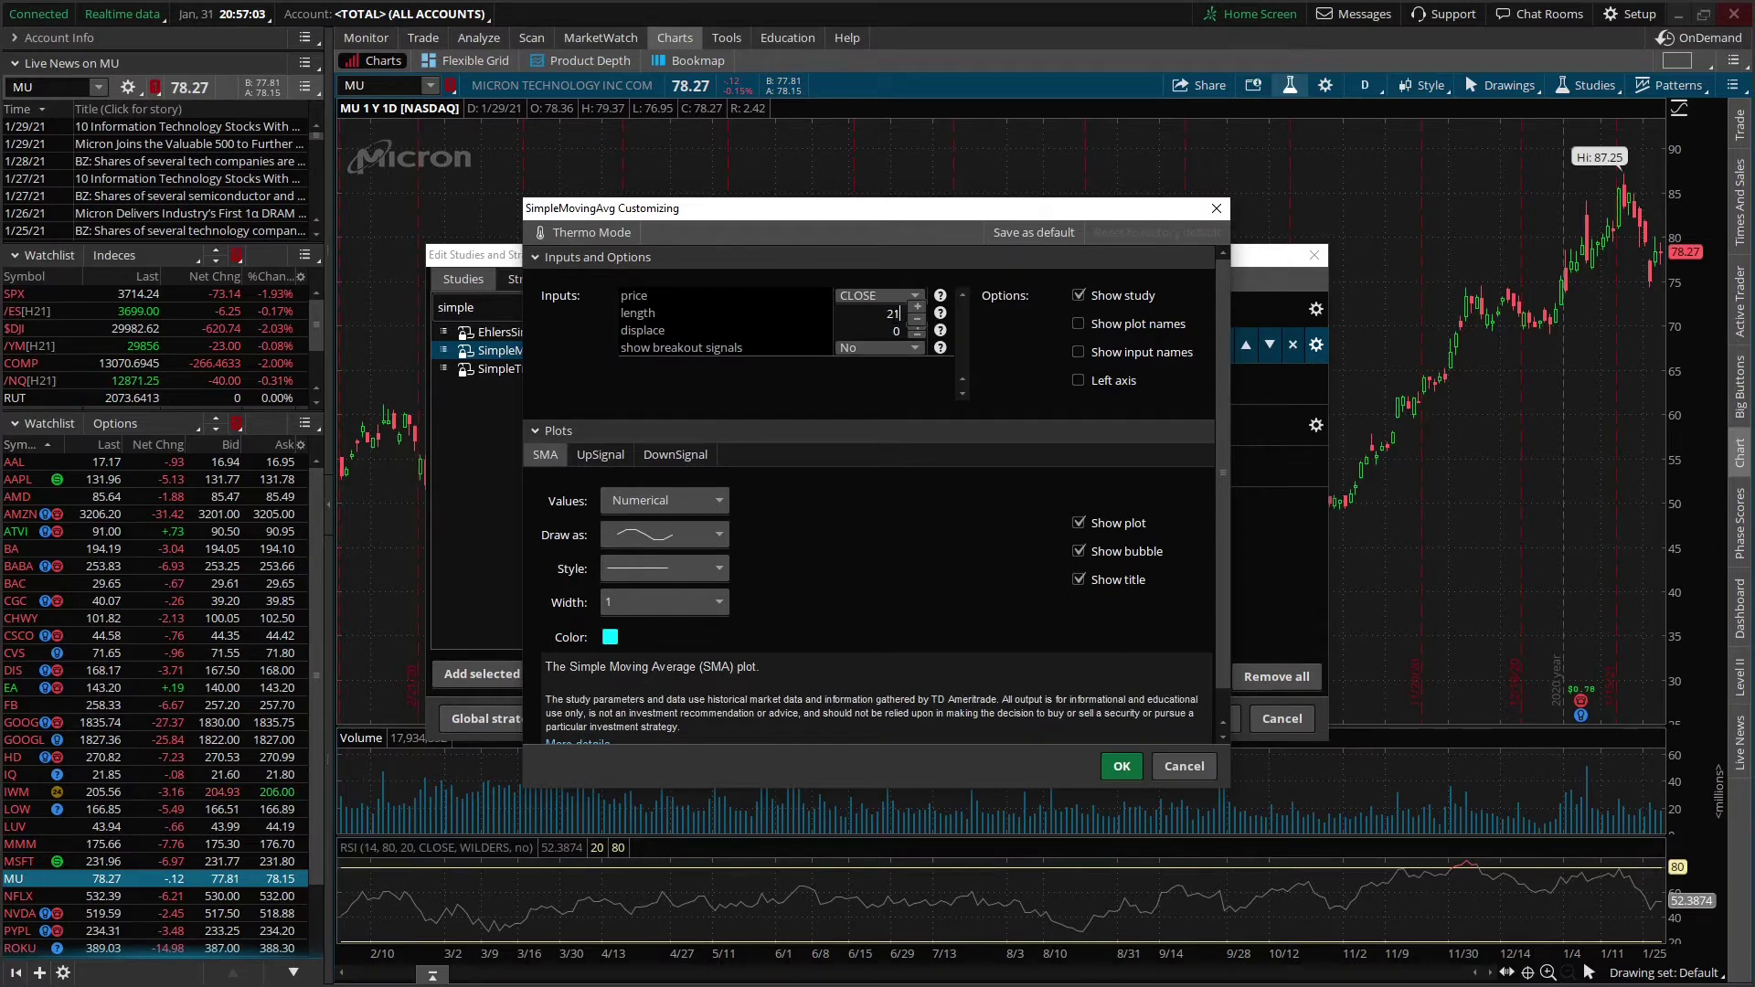
key(Tab)
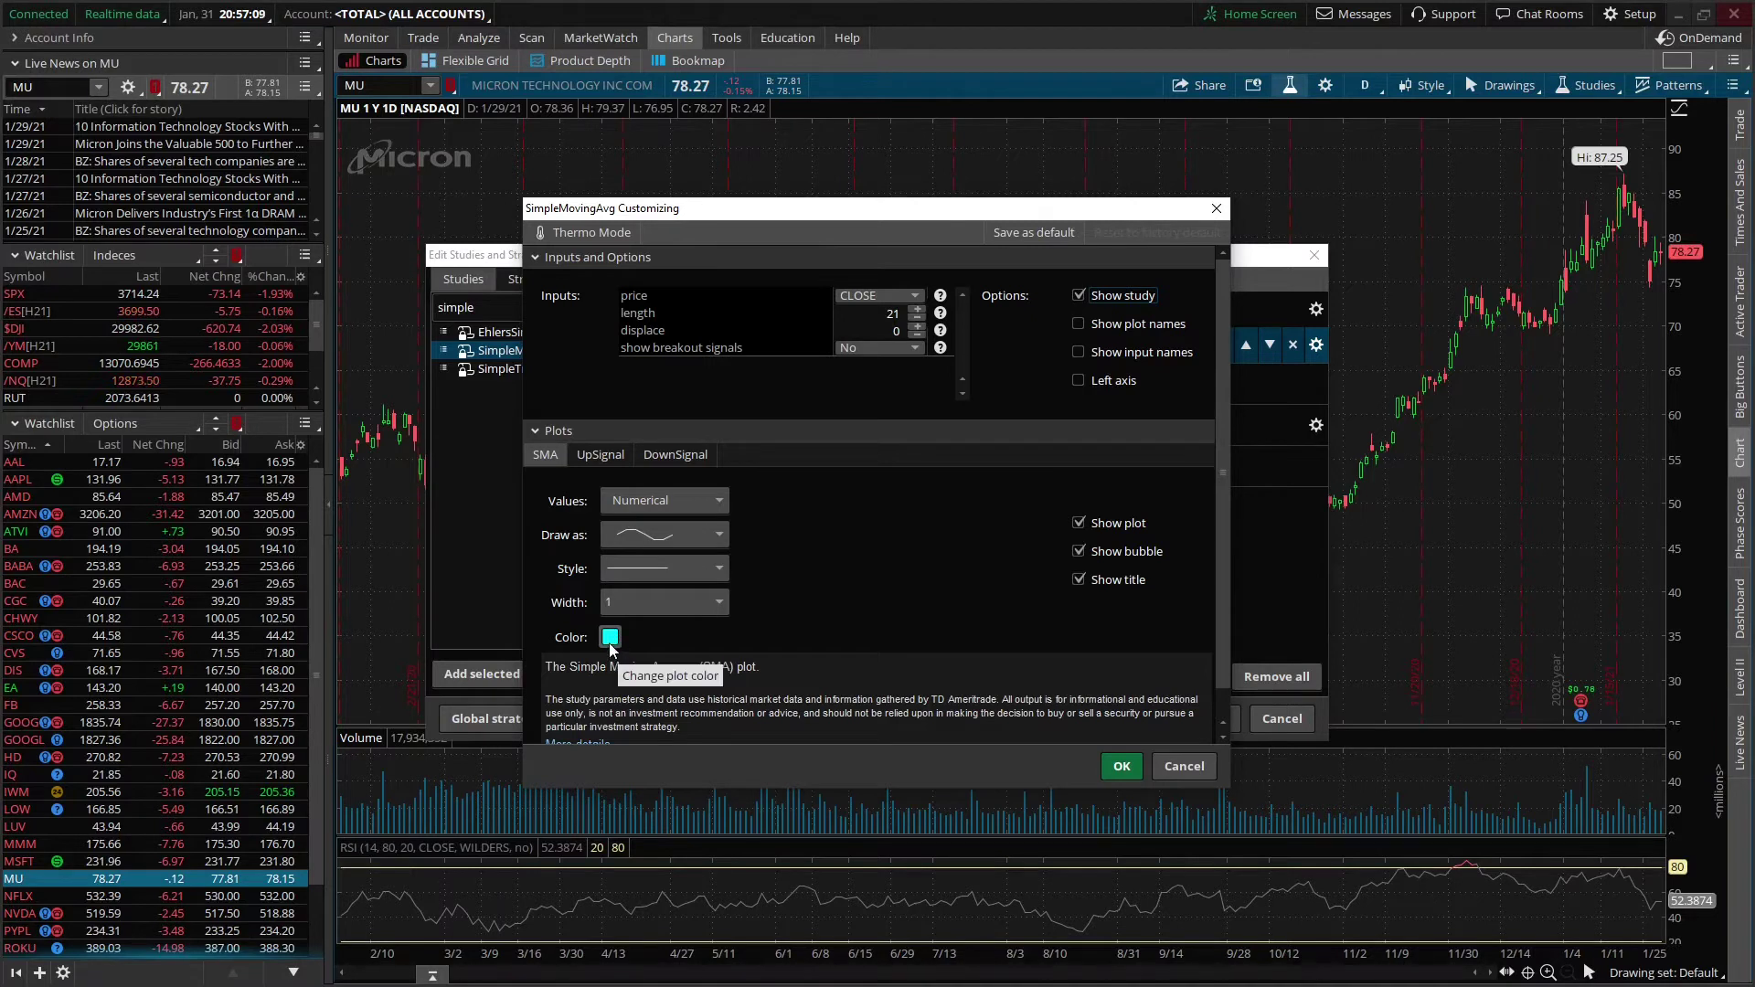
click(611, 639)
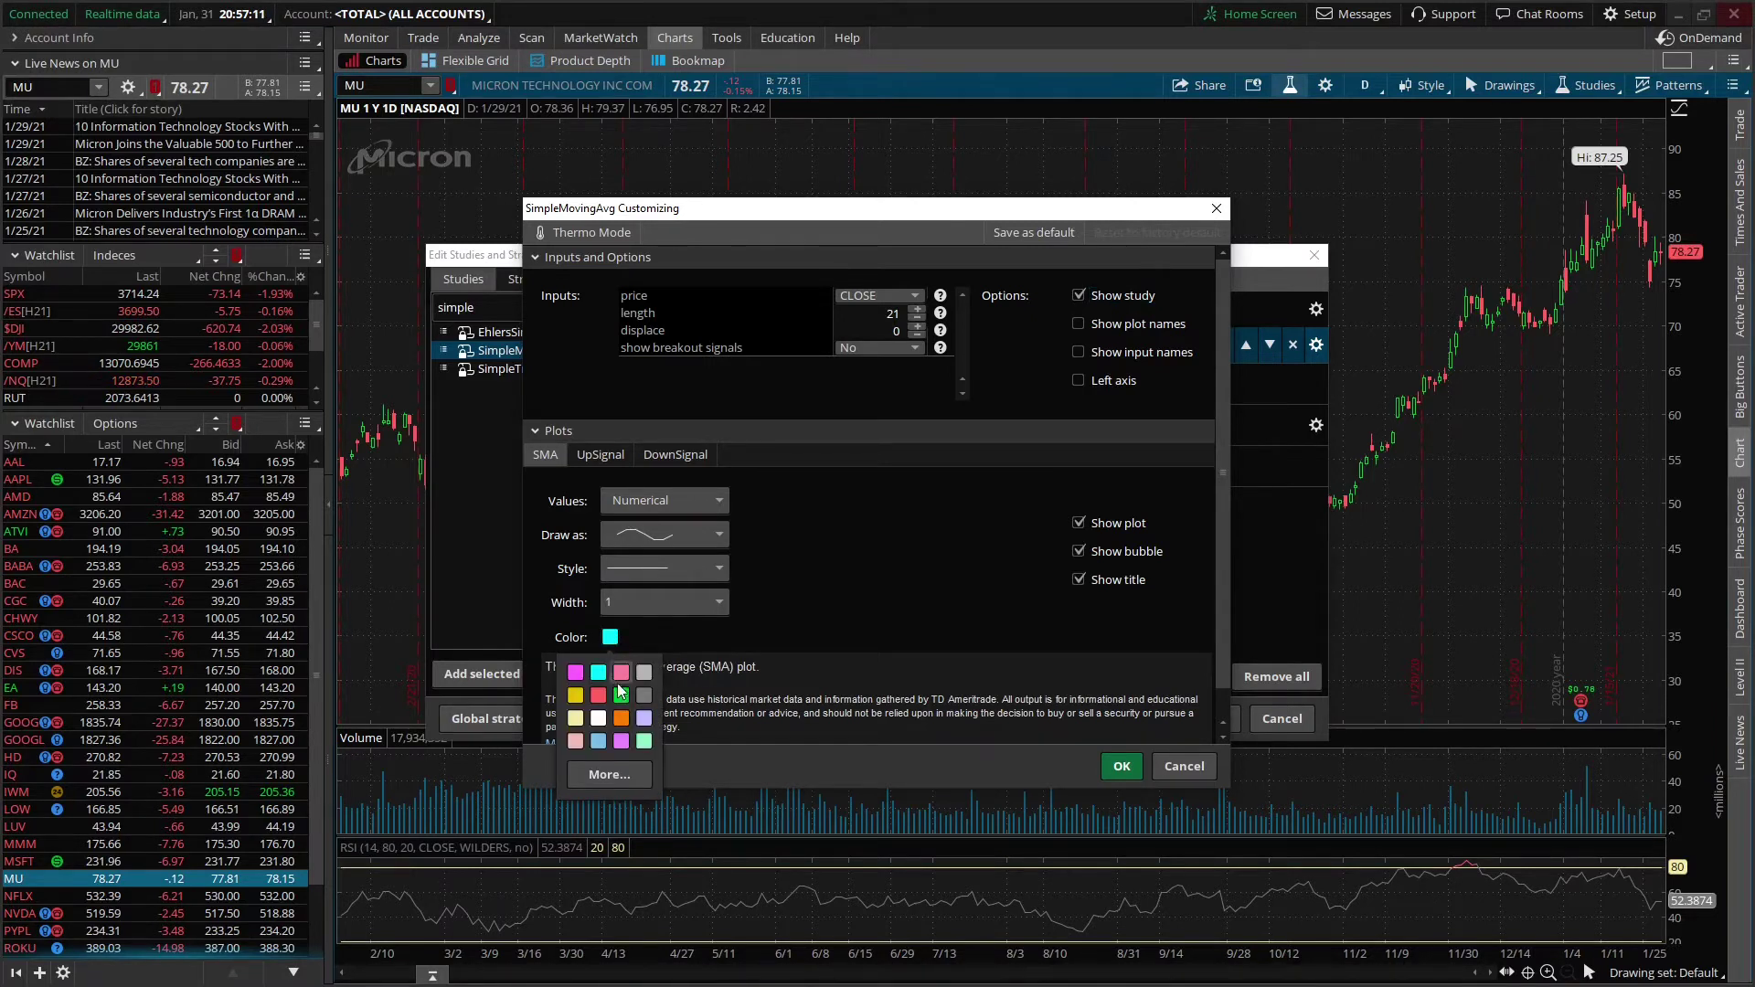
click(621, 740)
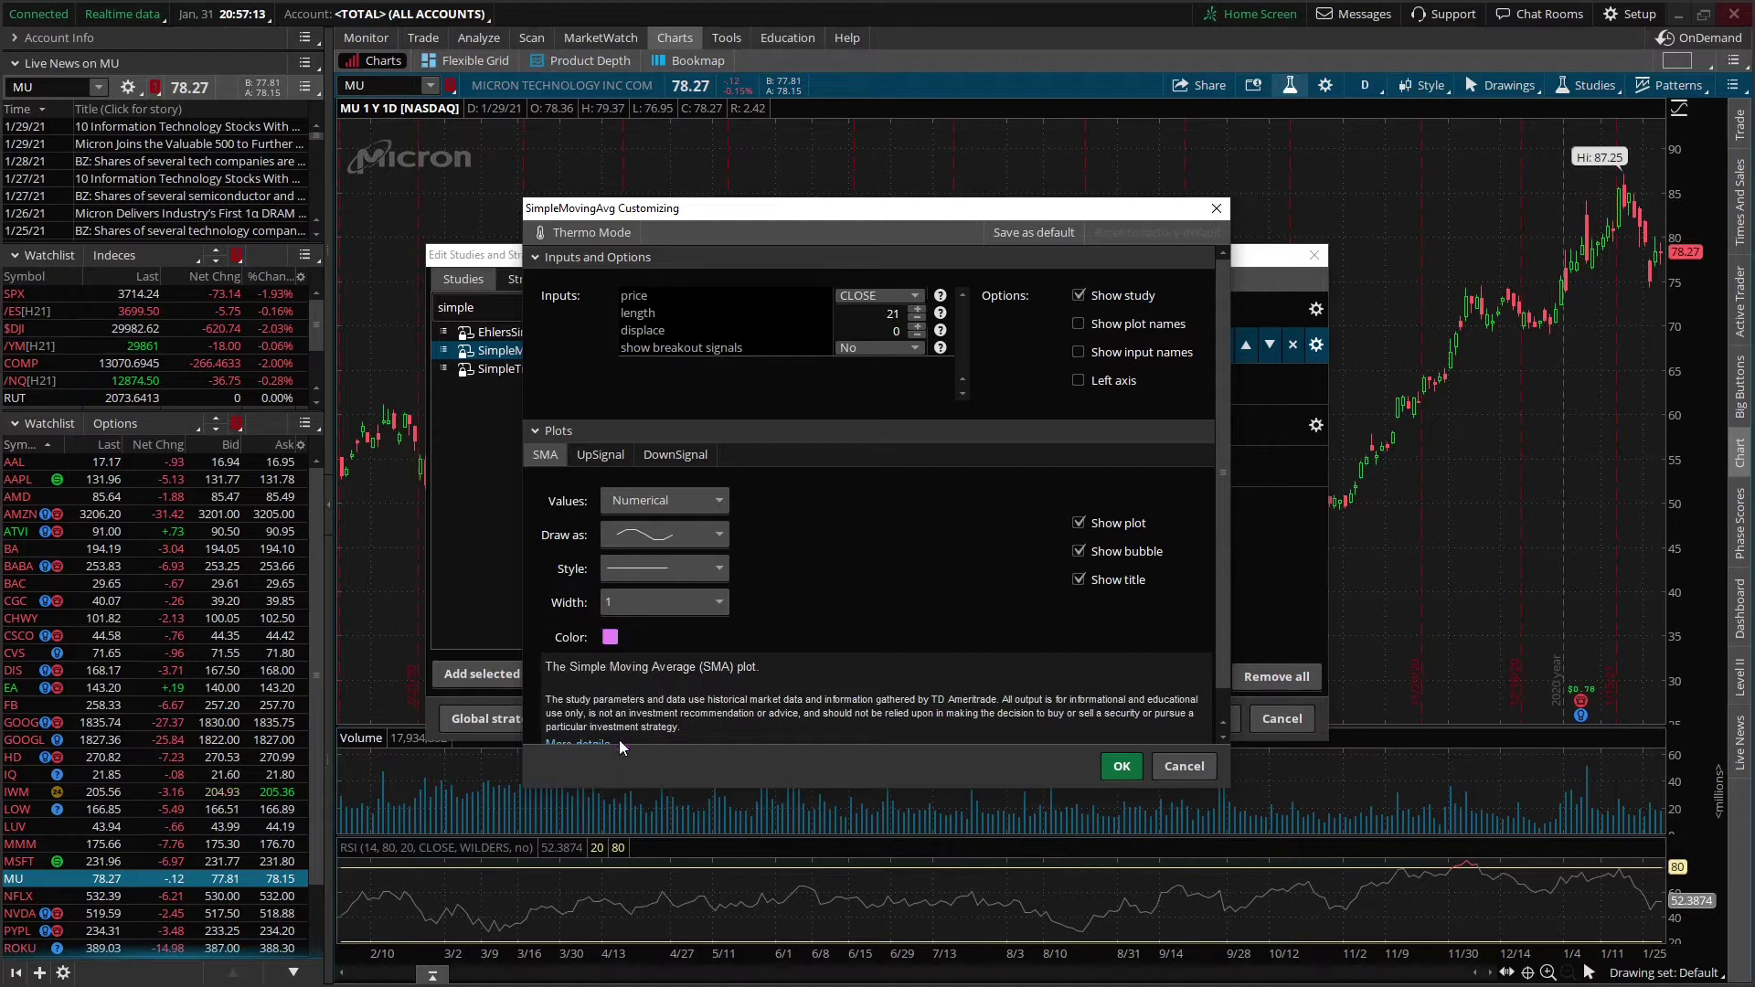
click(1122, 766)
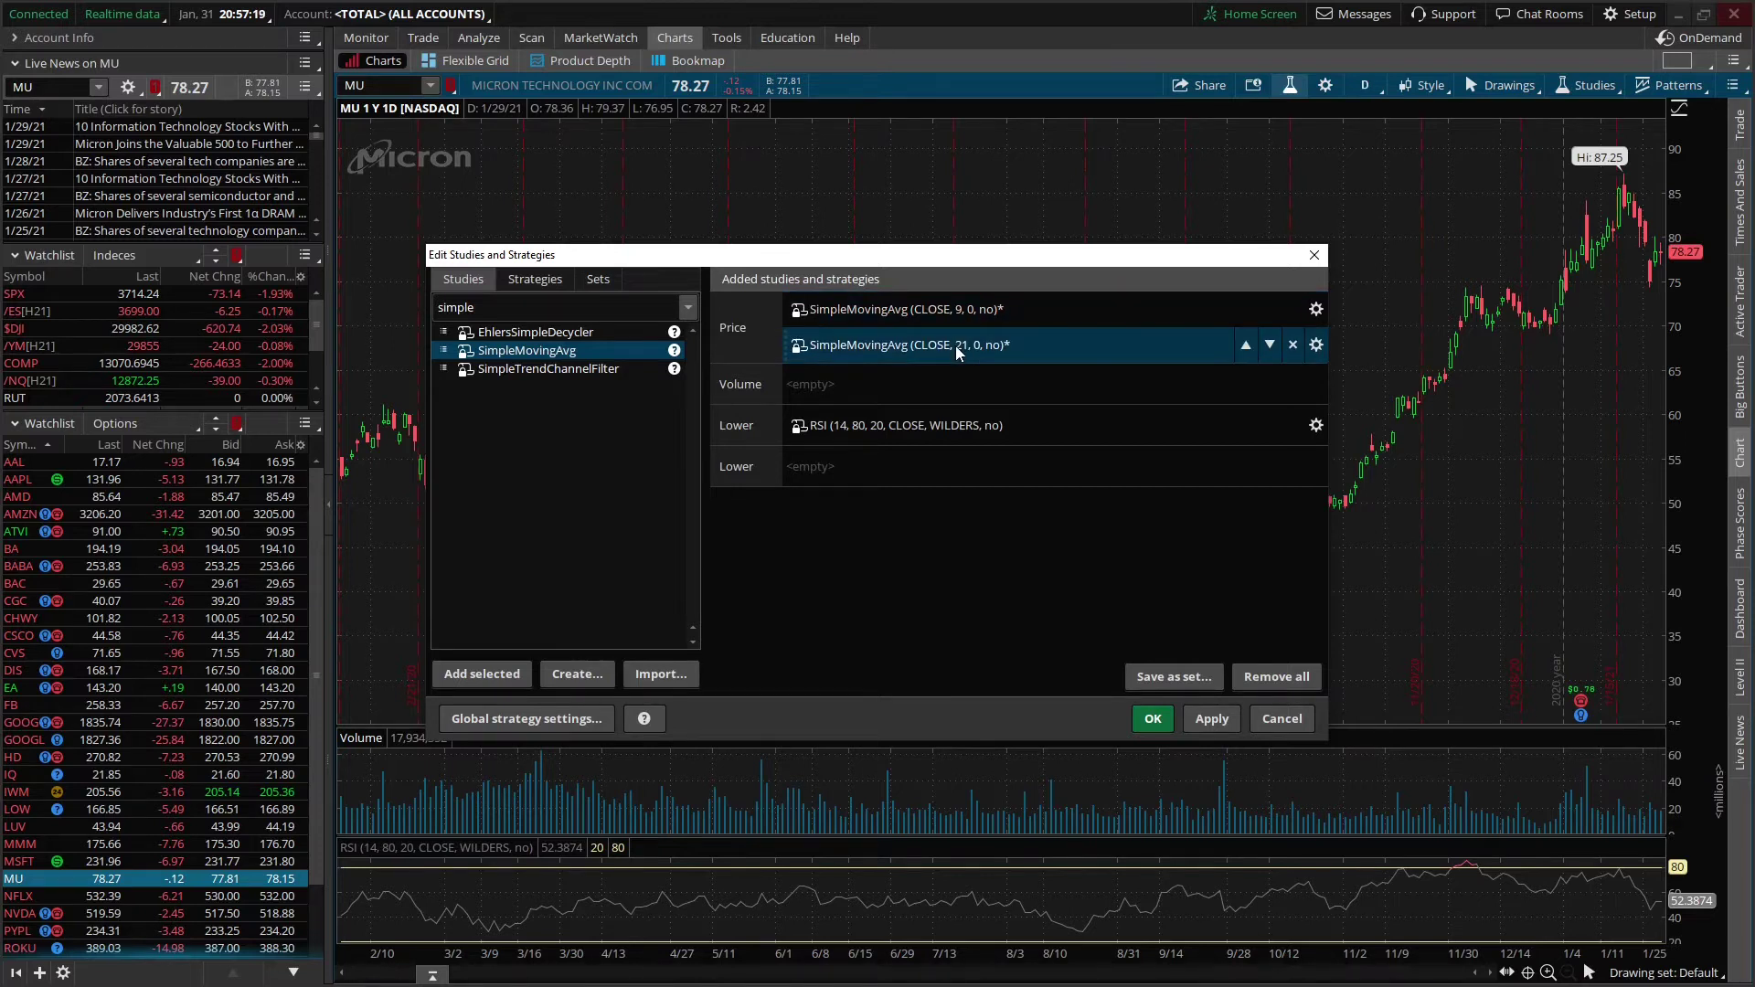
click(1151, 719)
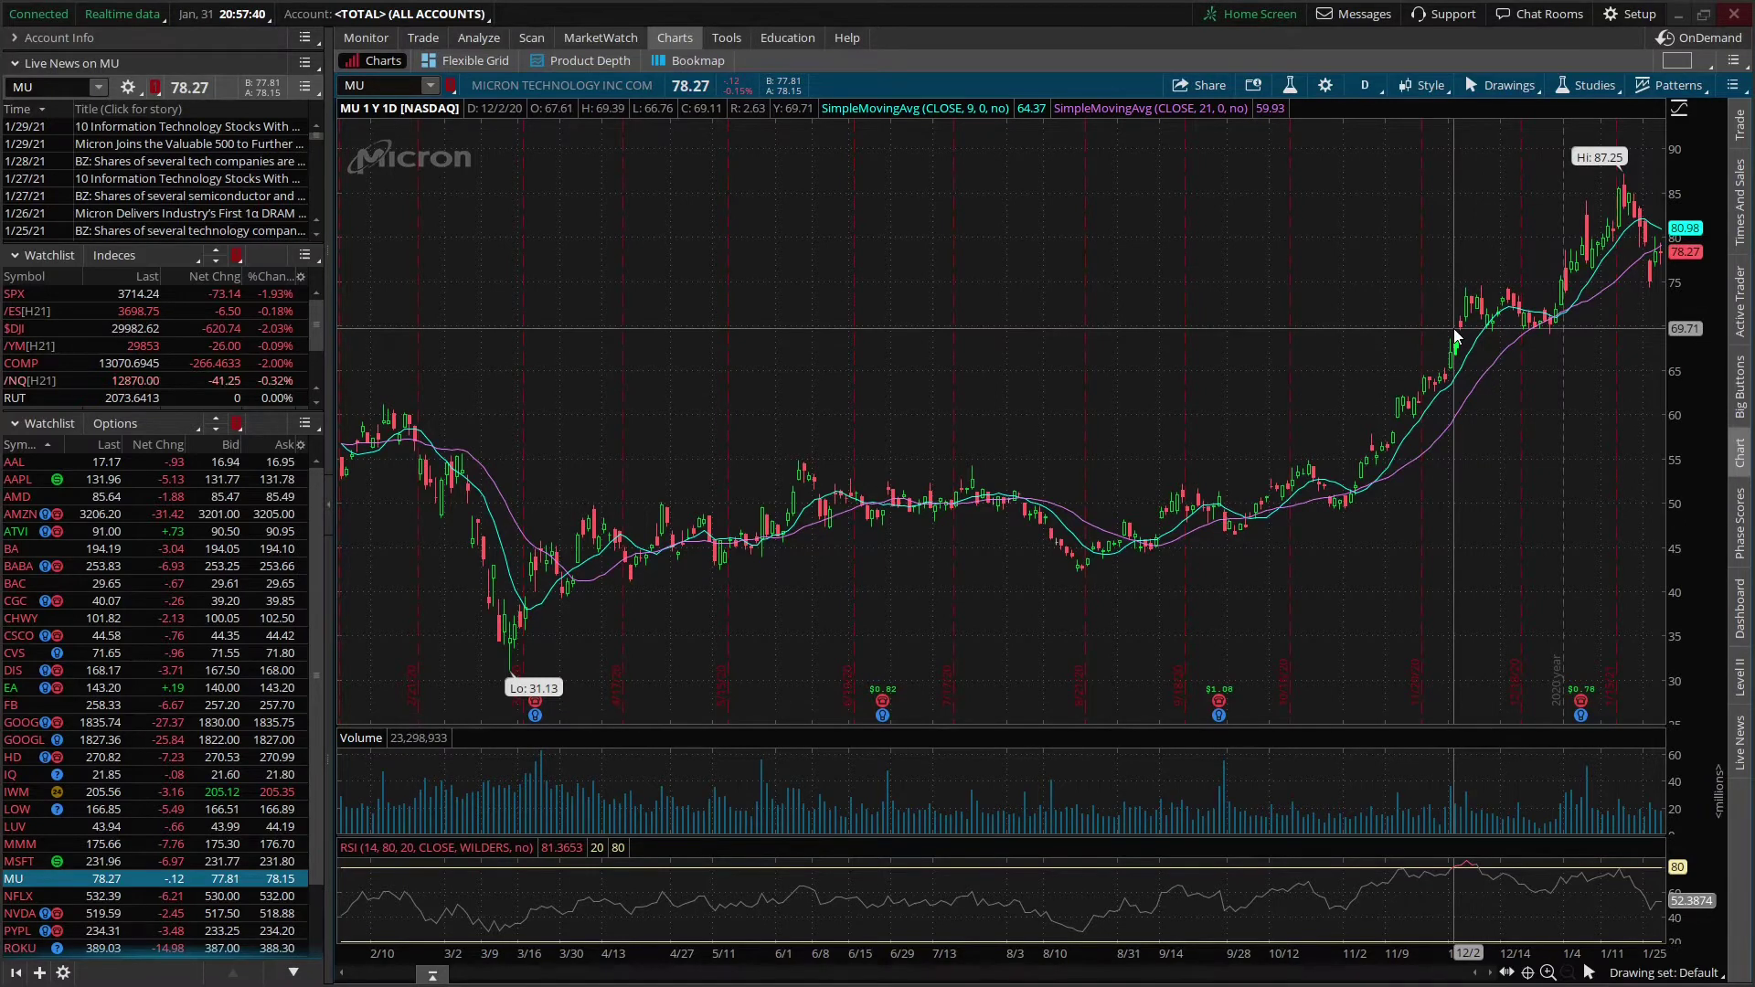
Add the MACD study with its default settings as a lower study beneath the RSI and apply it to the chart
click(1291, 85)
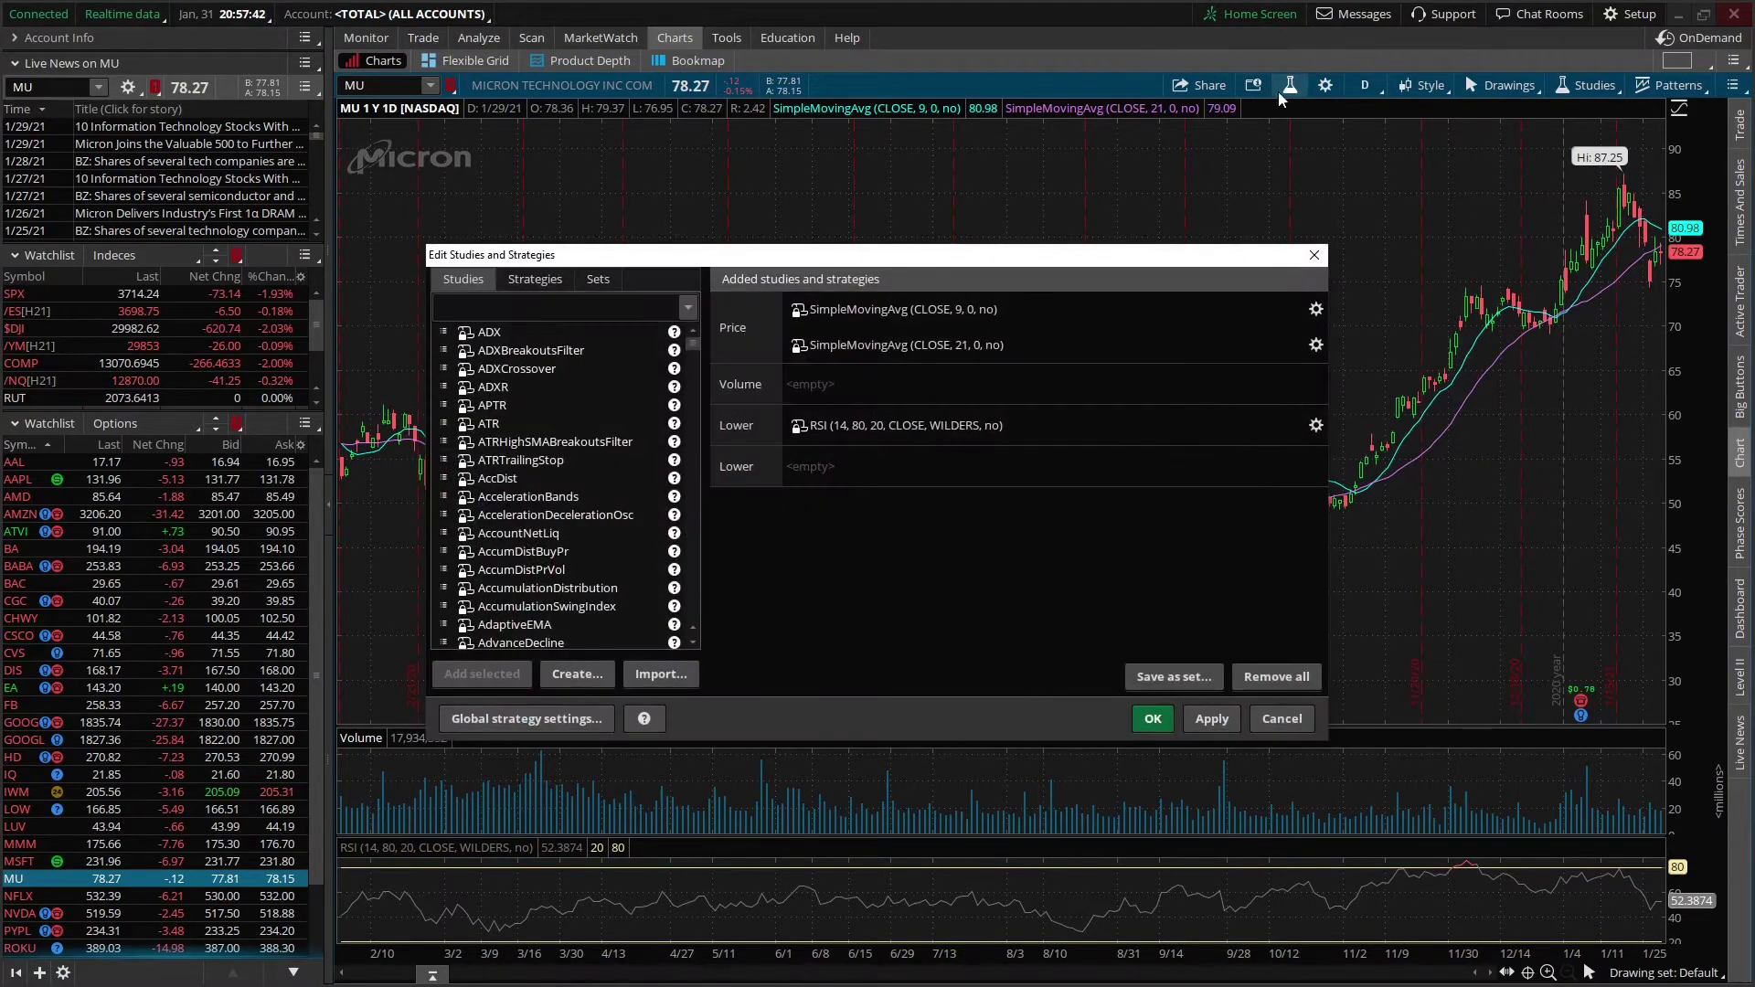
click(475, 312)
text(macd)
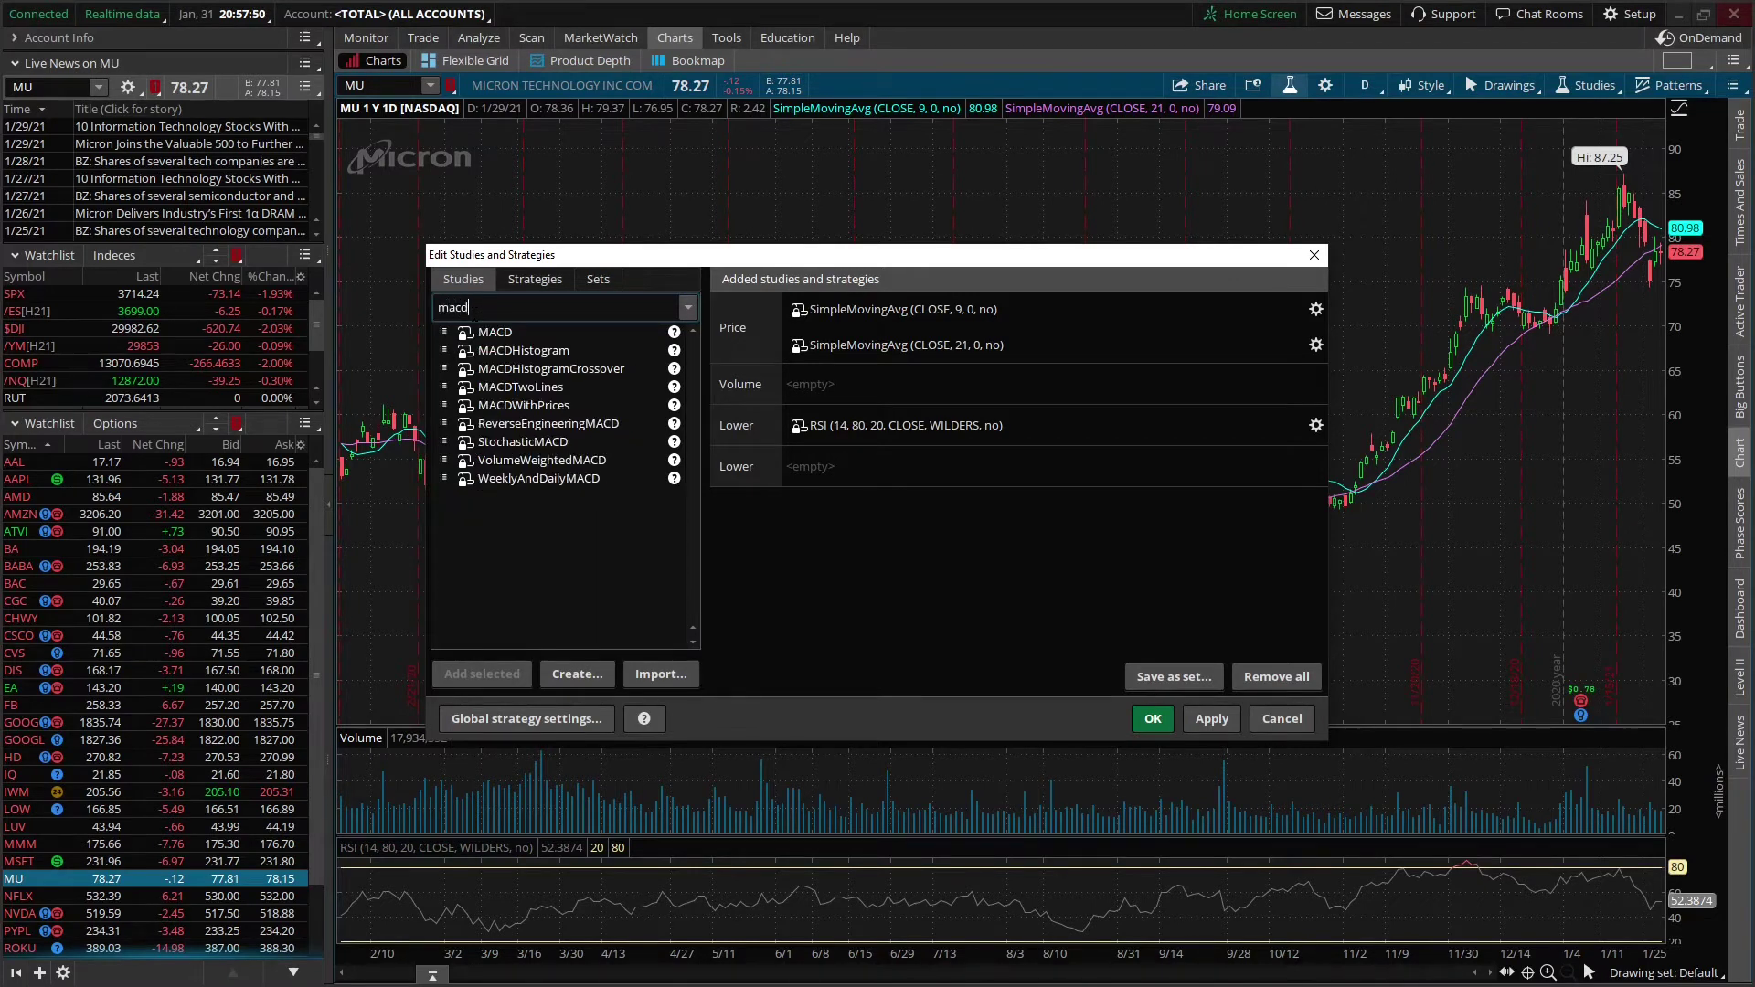
click(498, 331)
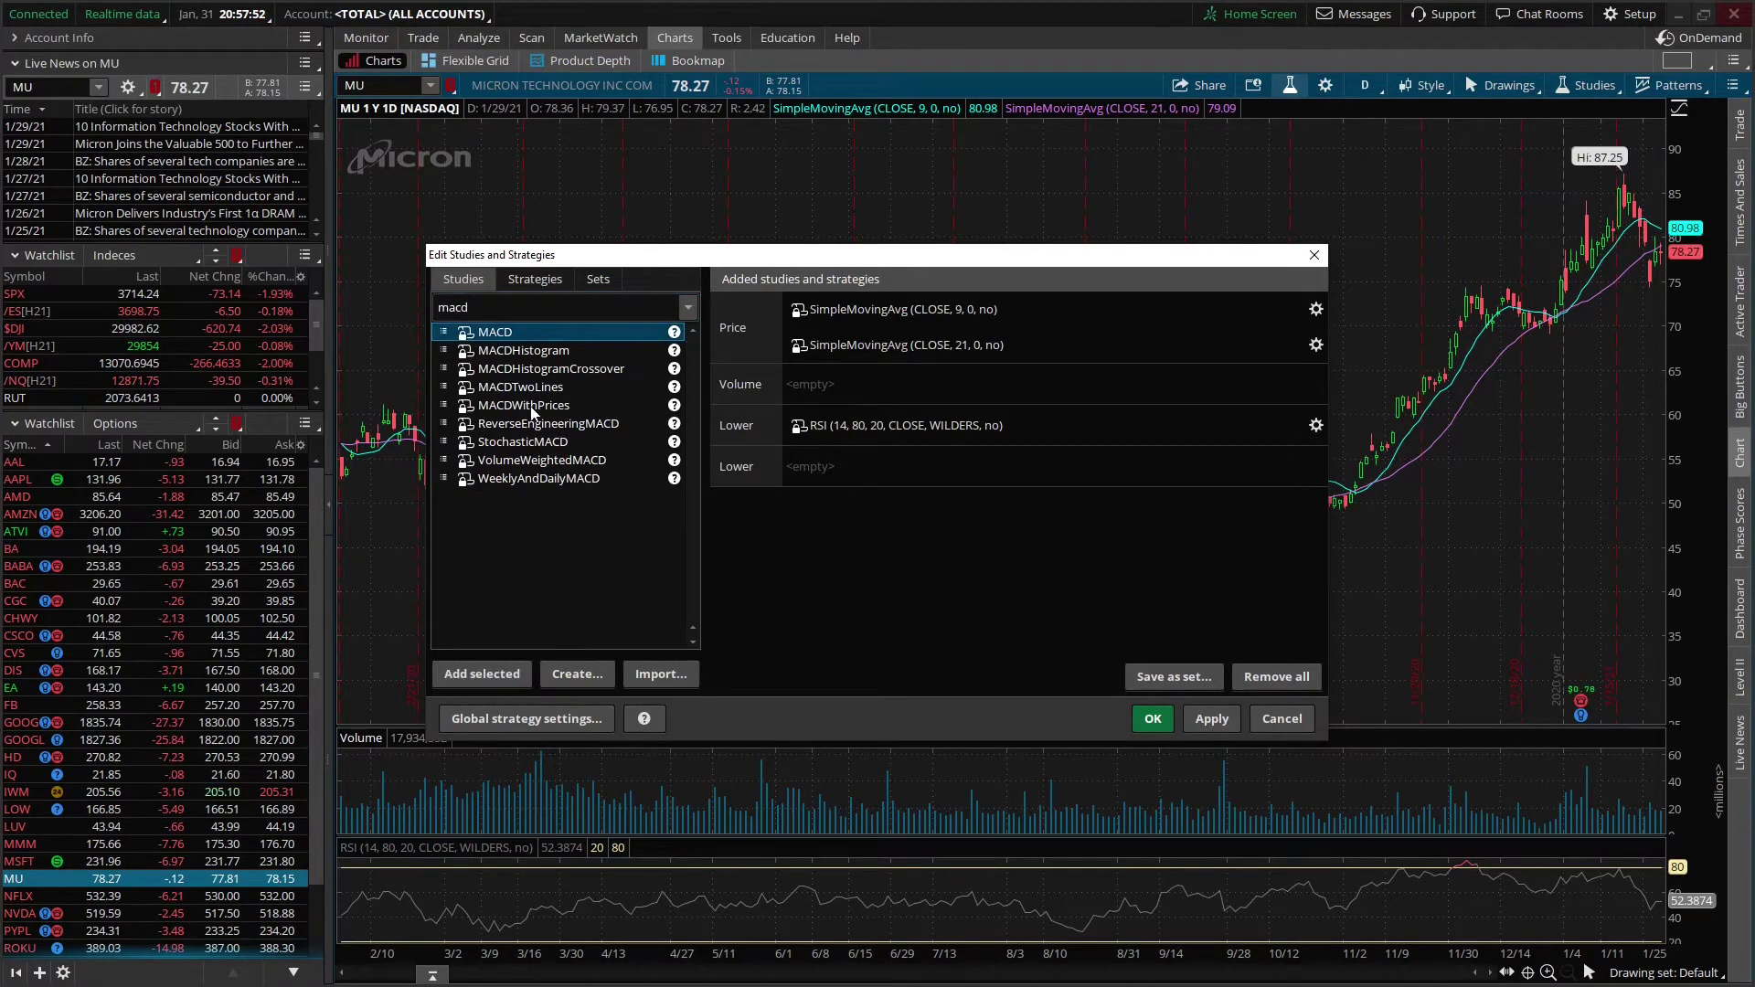
click(491, 673)
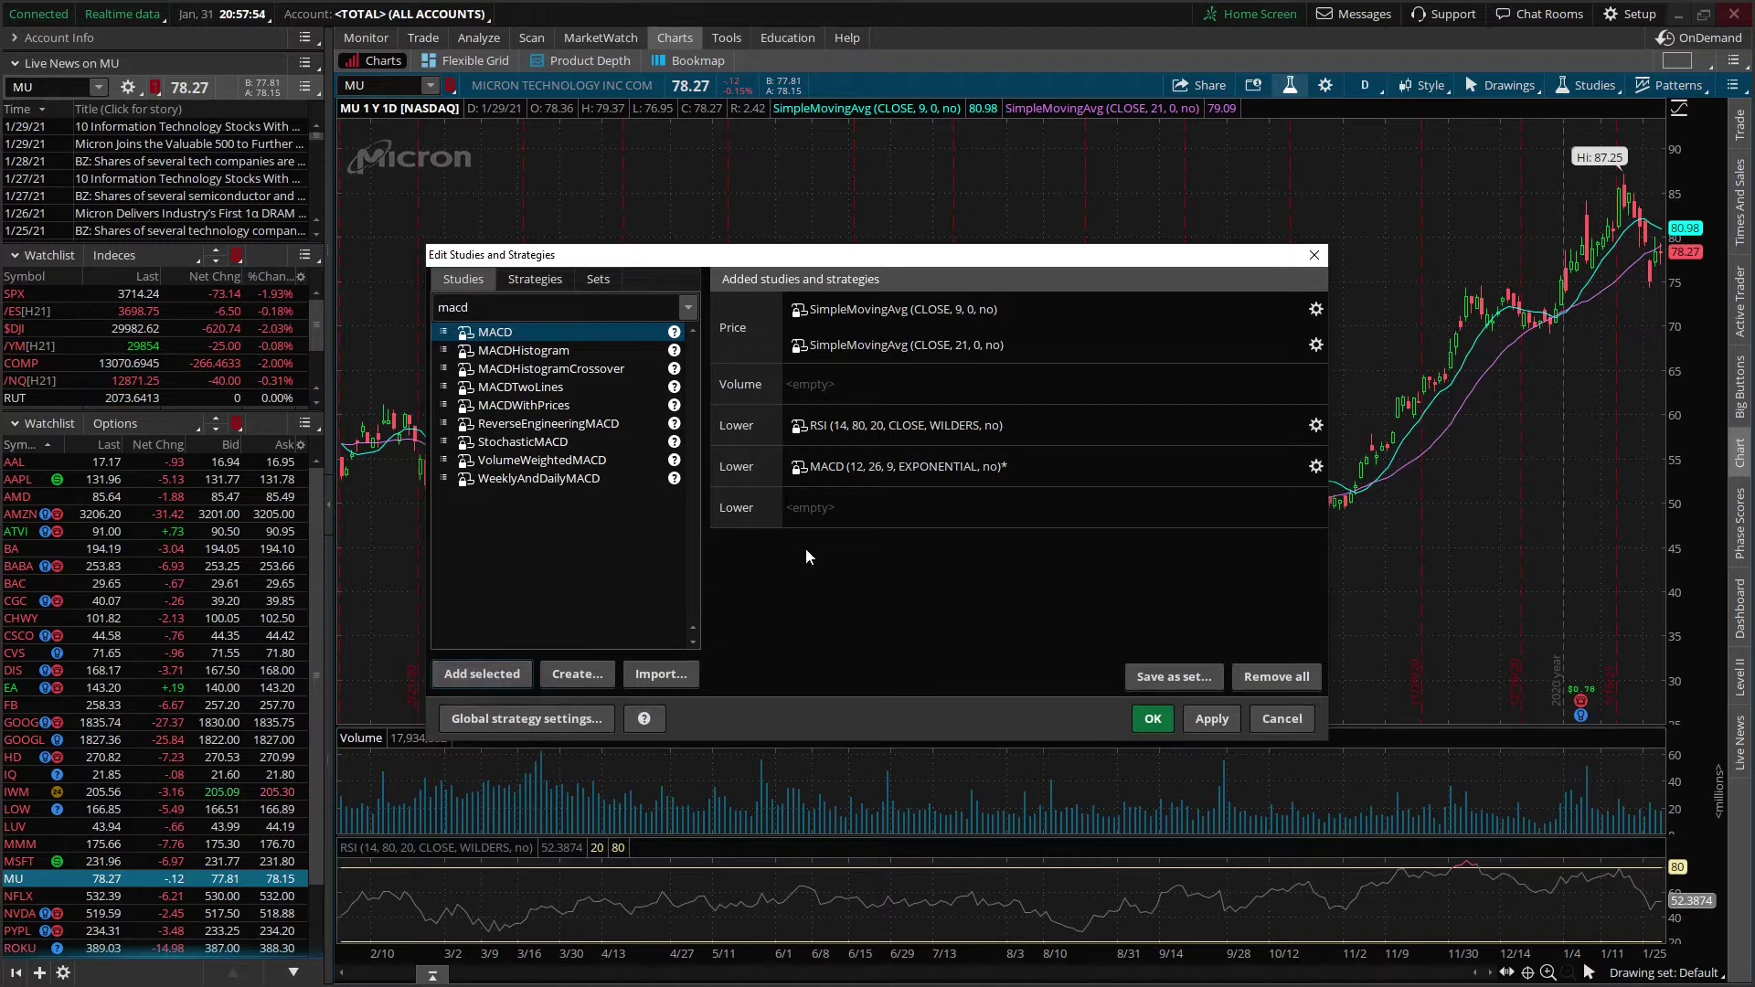
mouse_move(971, 470)
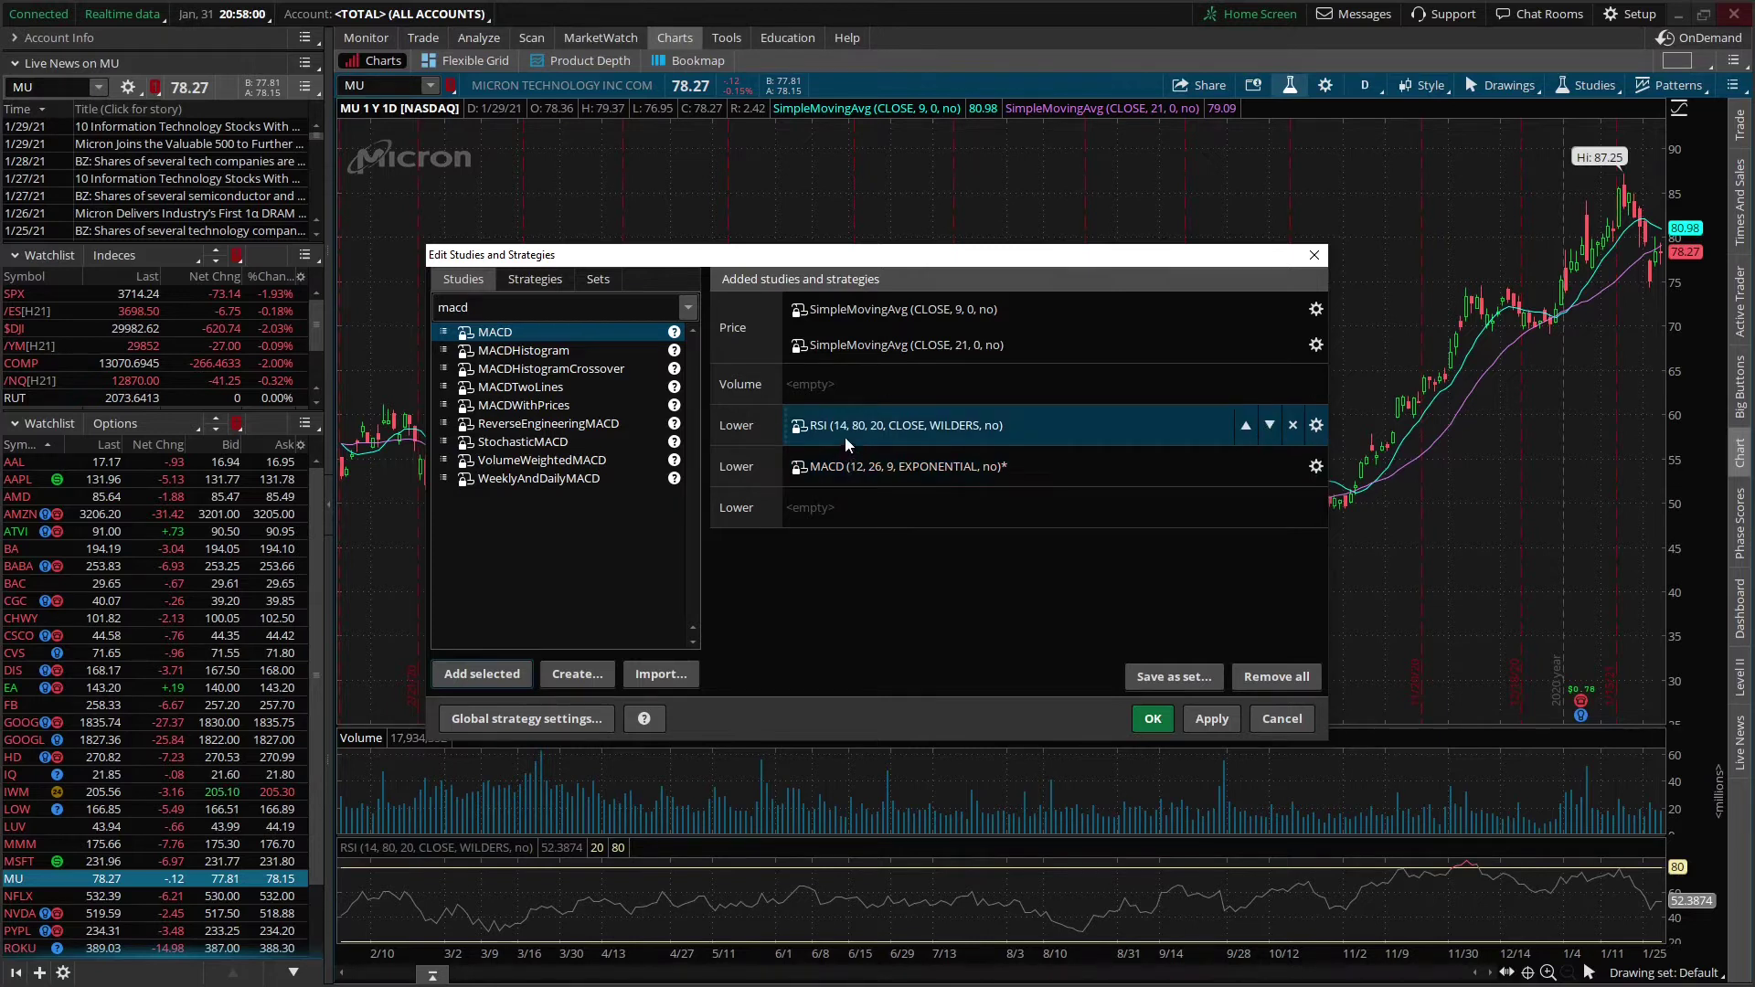
click(1161, 717)
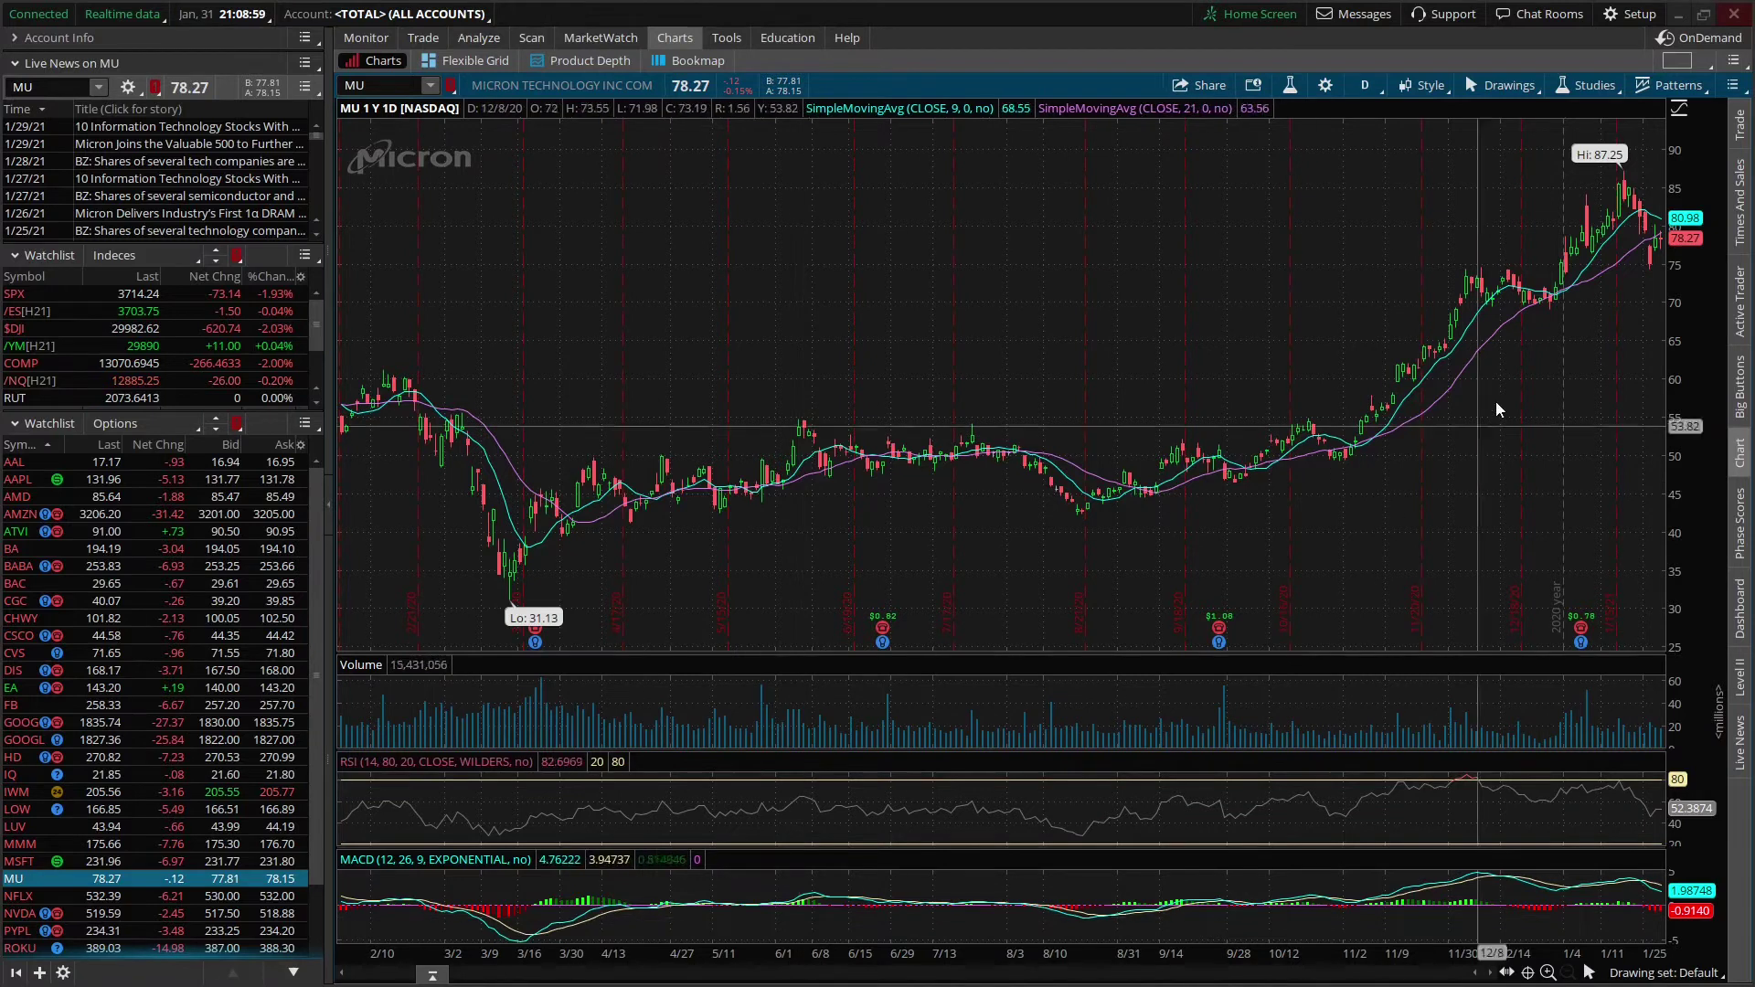
Split the chart layout into two side-by-side cells and load AAPL in the empty one
click(1676, 61)
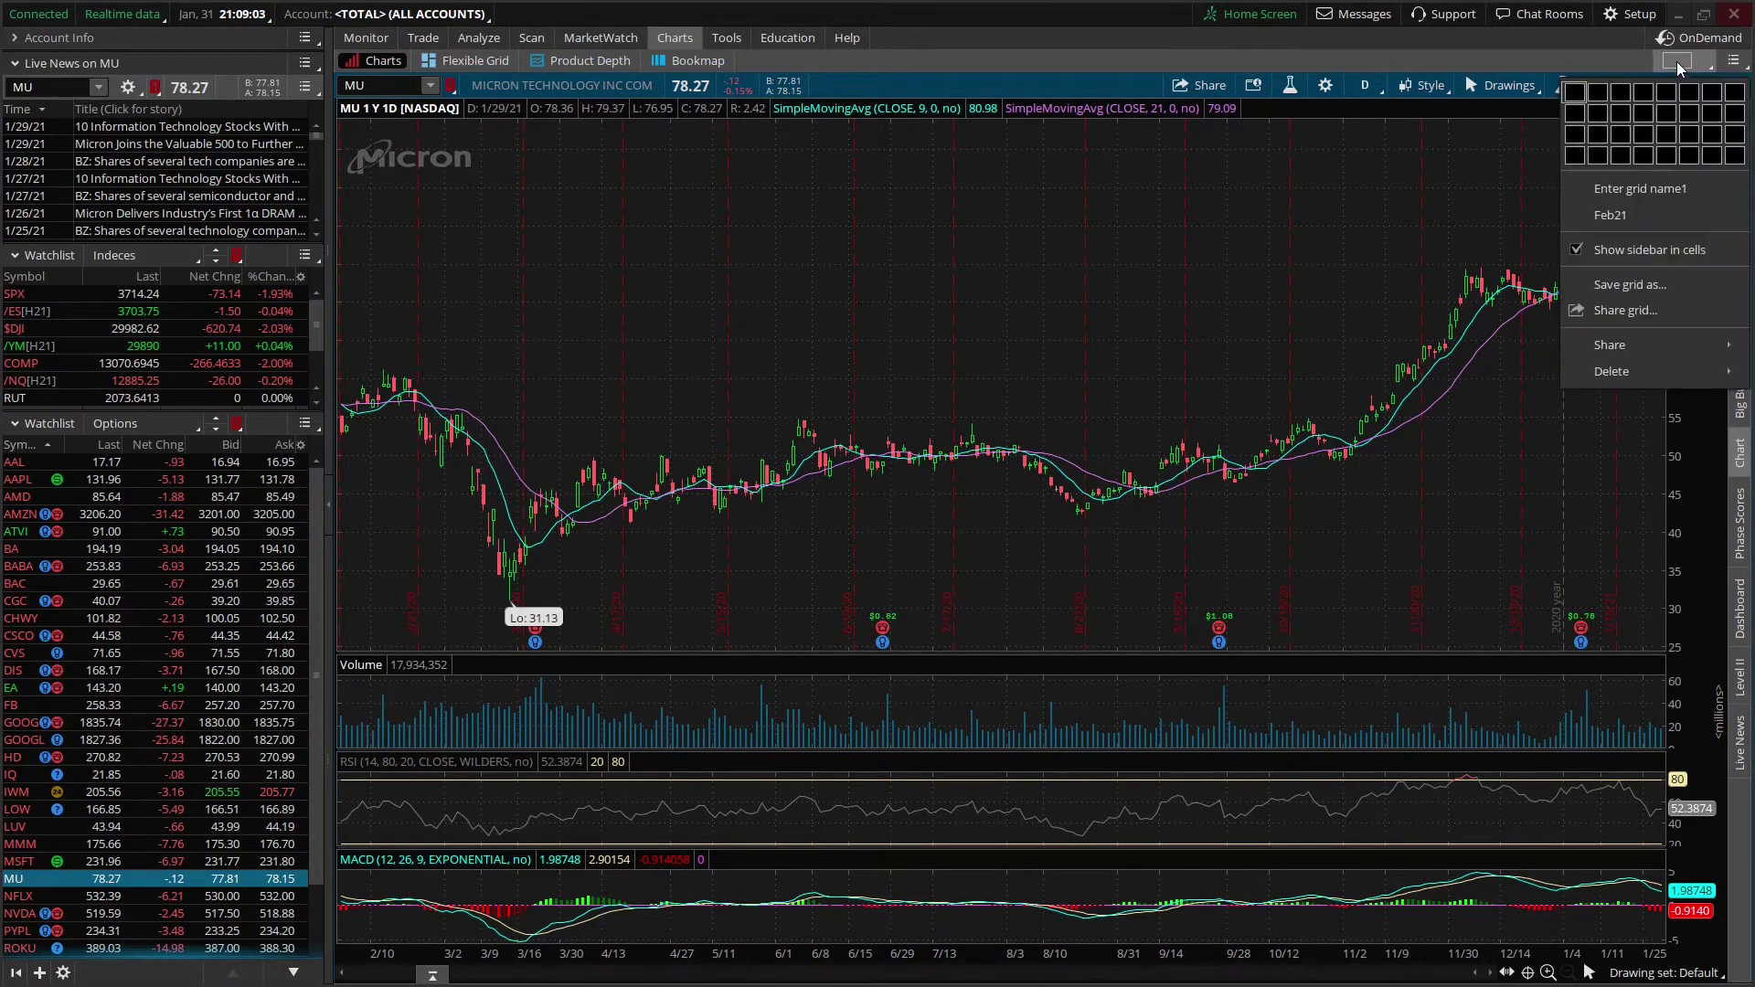
click(1598, 93)
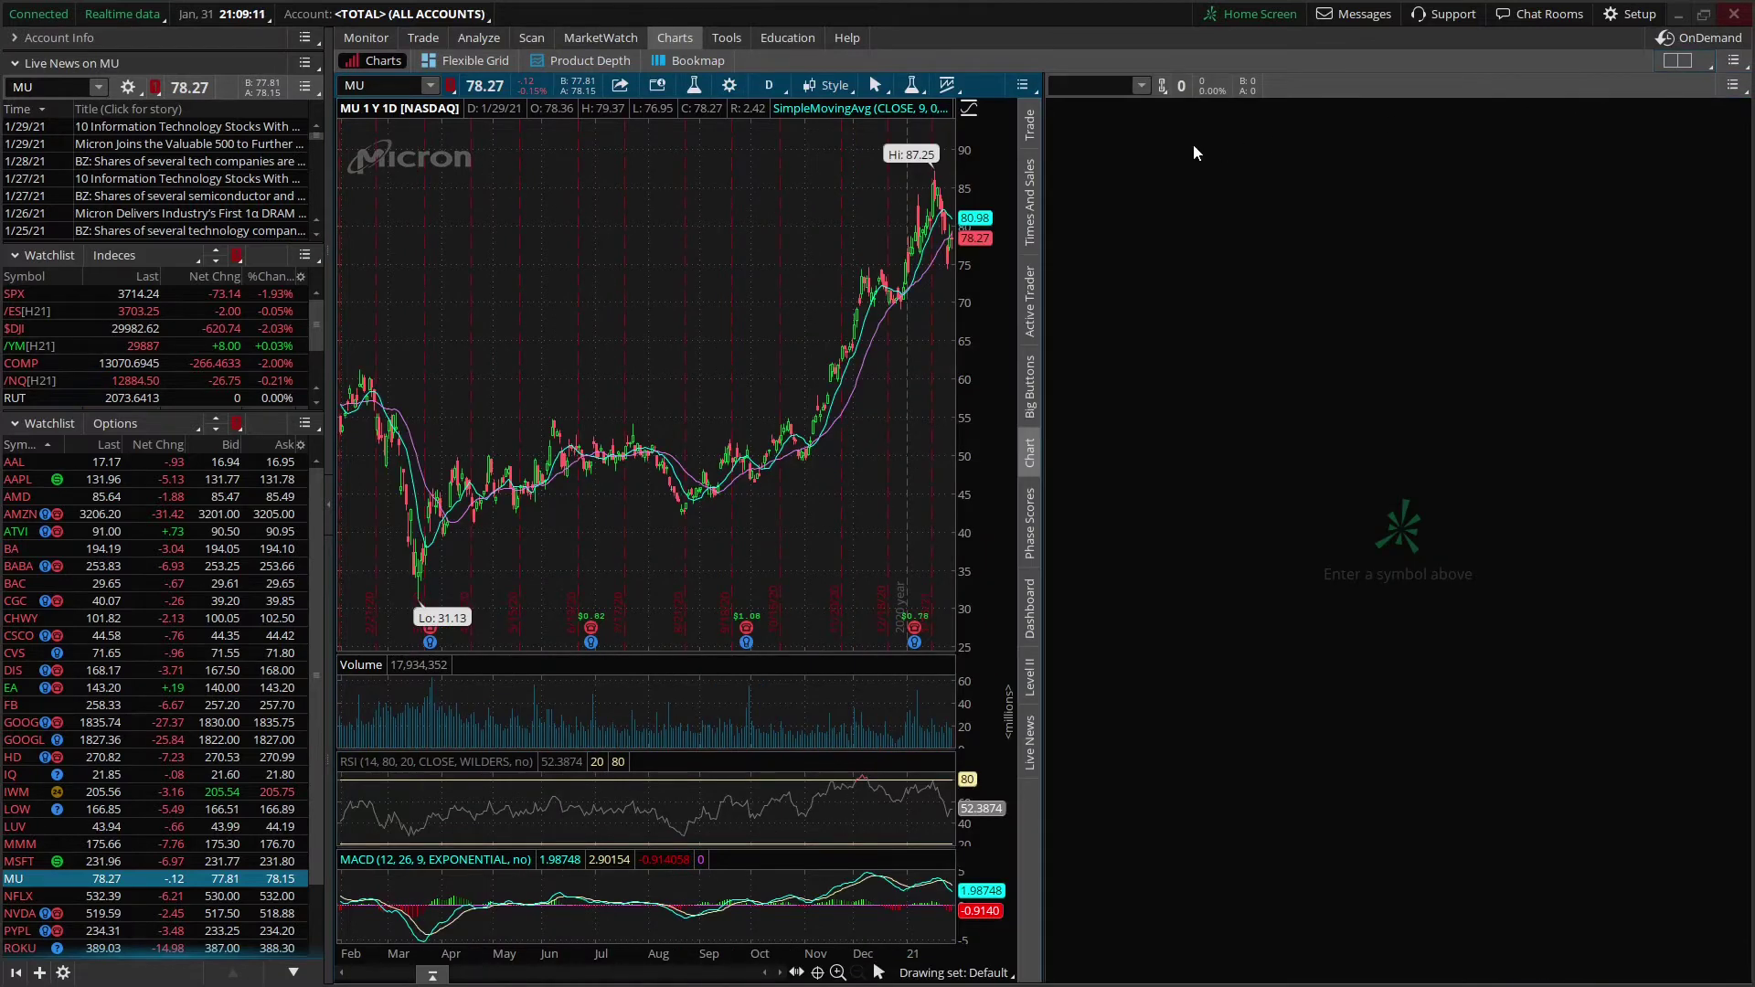
click(1106, 85)
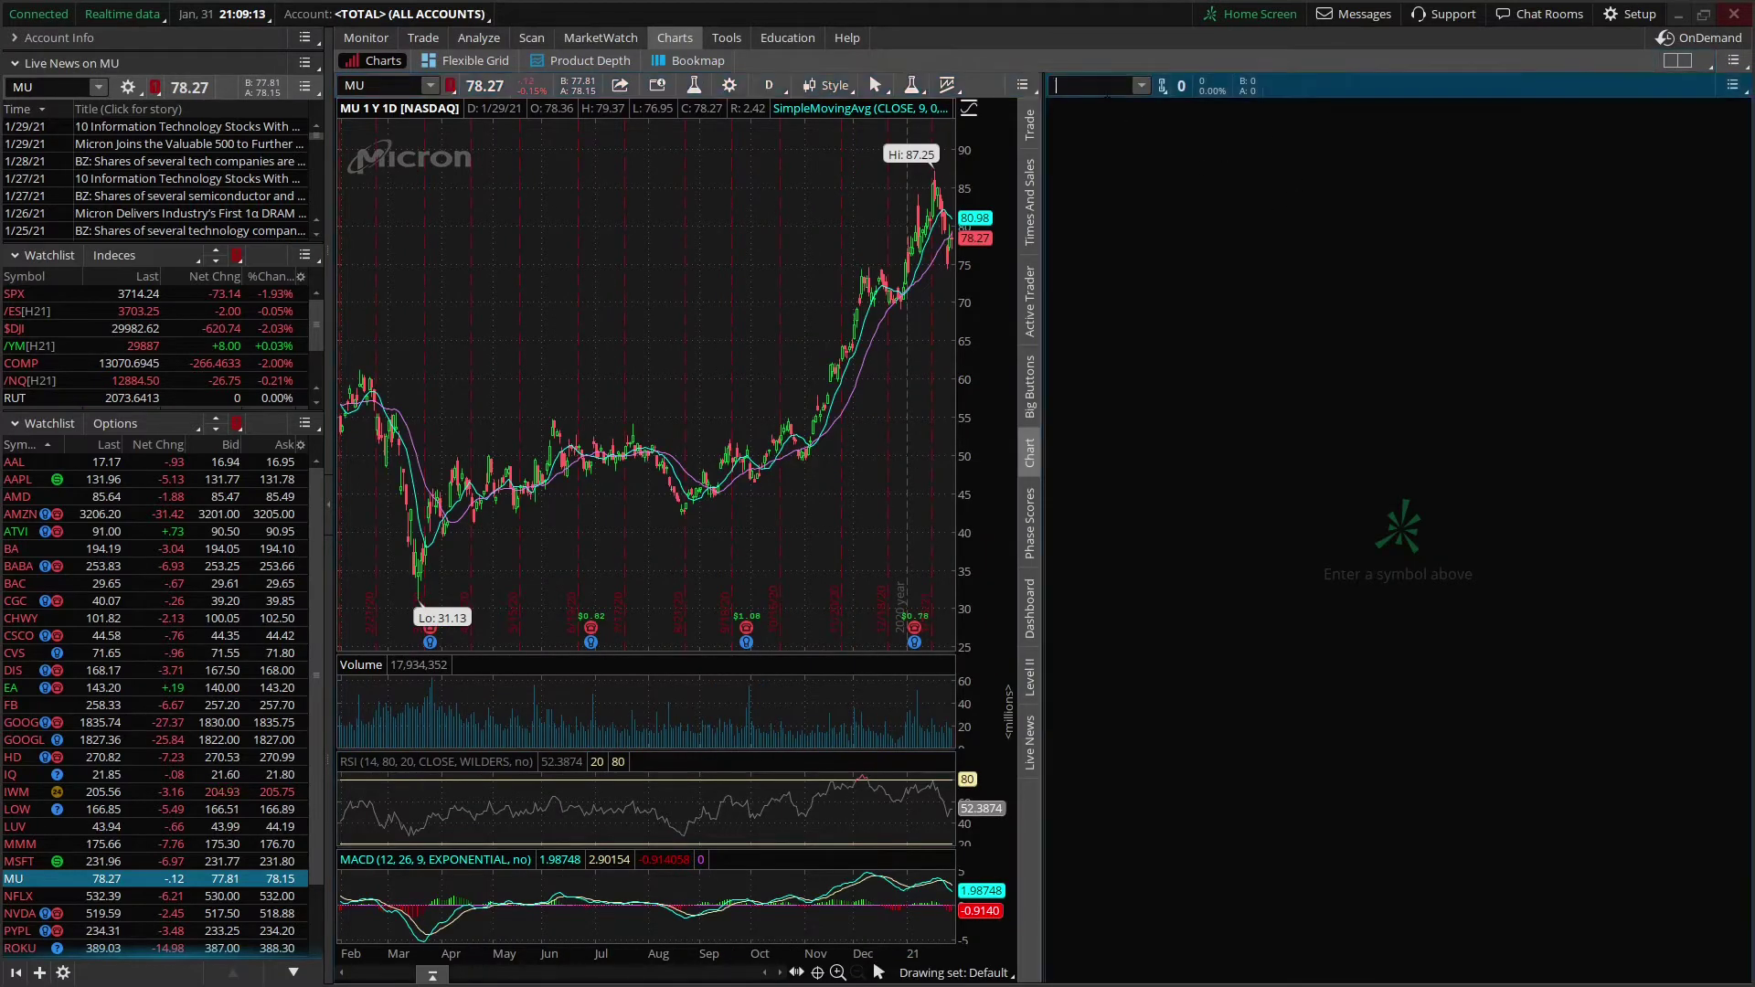
text(AAPL)
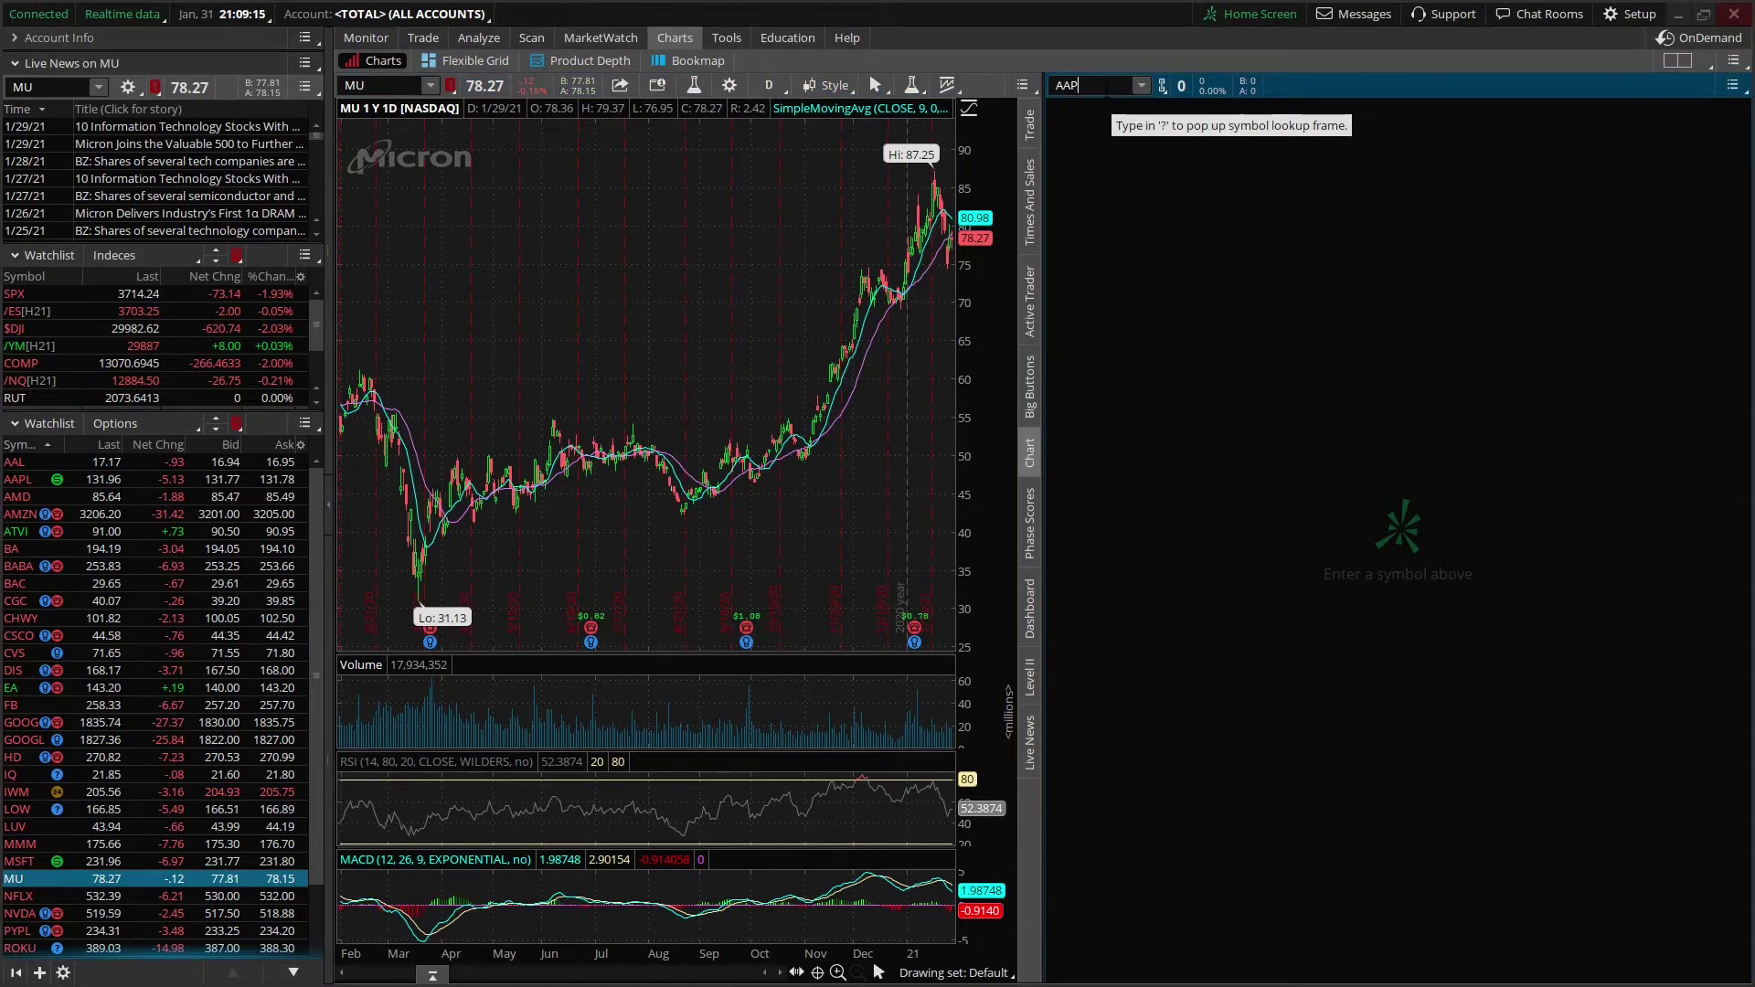
key(Return)
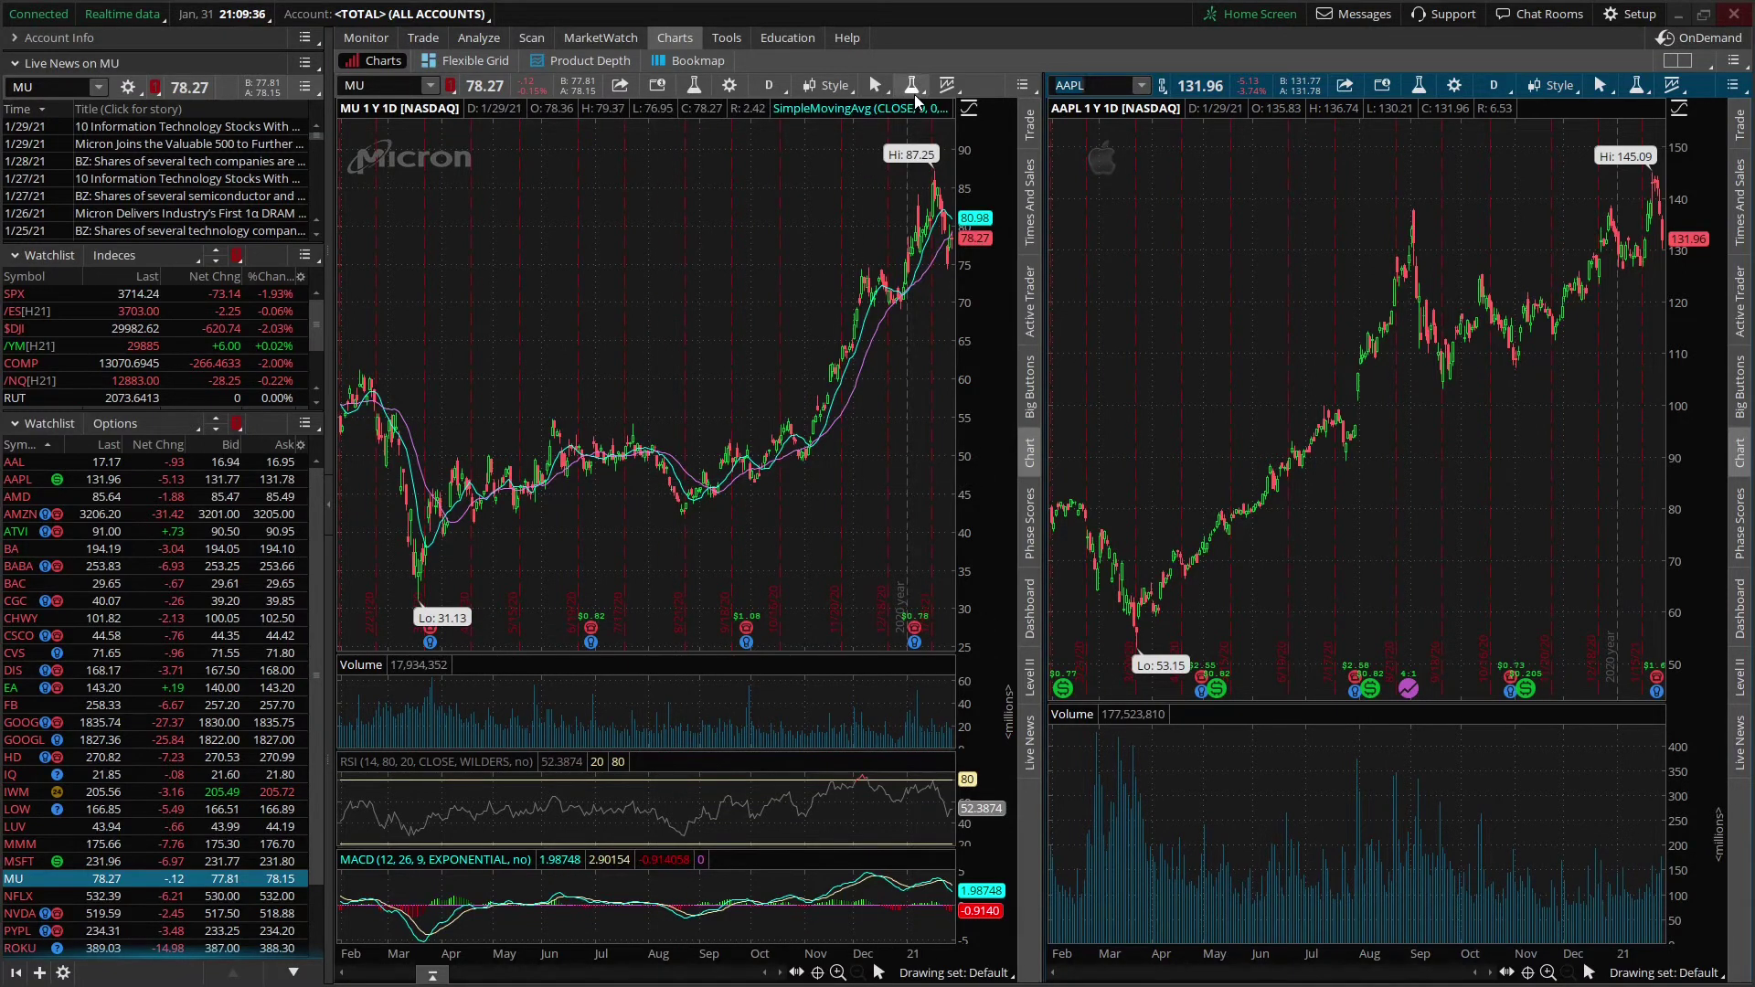
Save the MU chart's studies as a study set named Test1
click(911, 85)
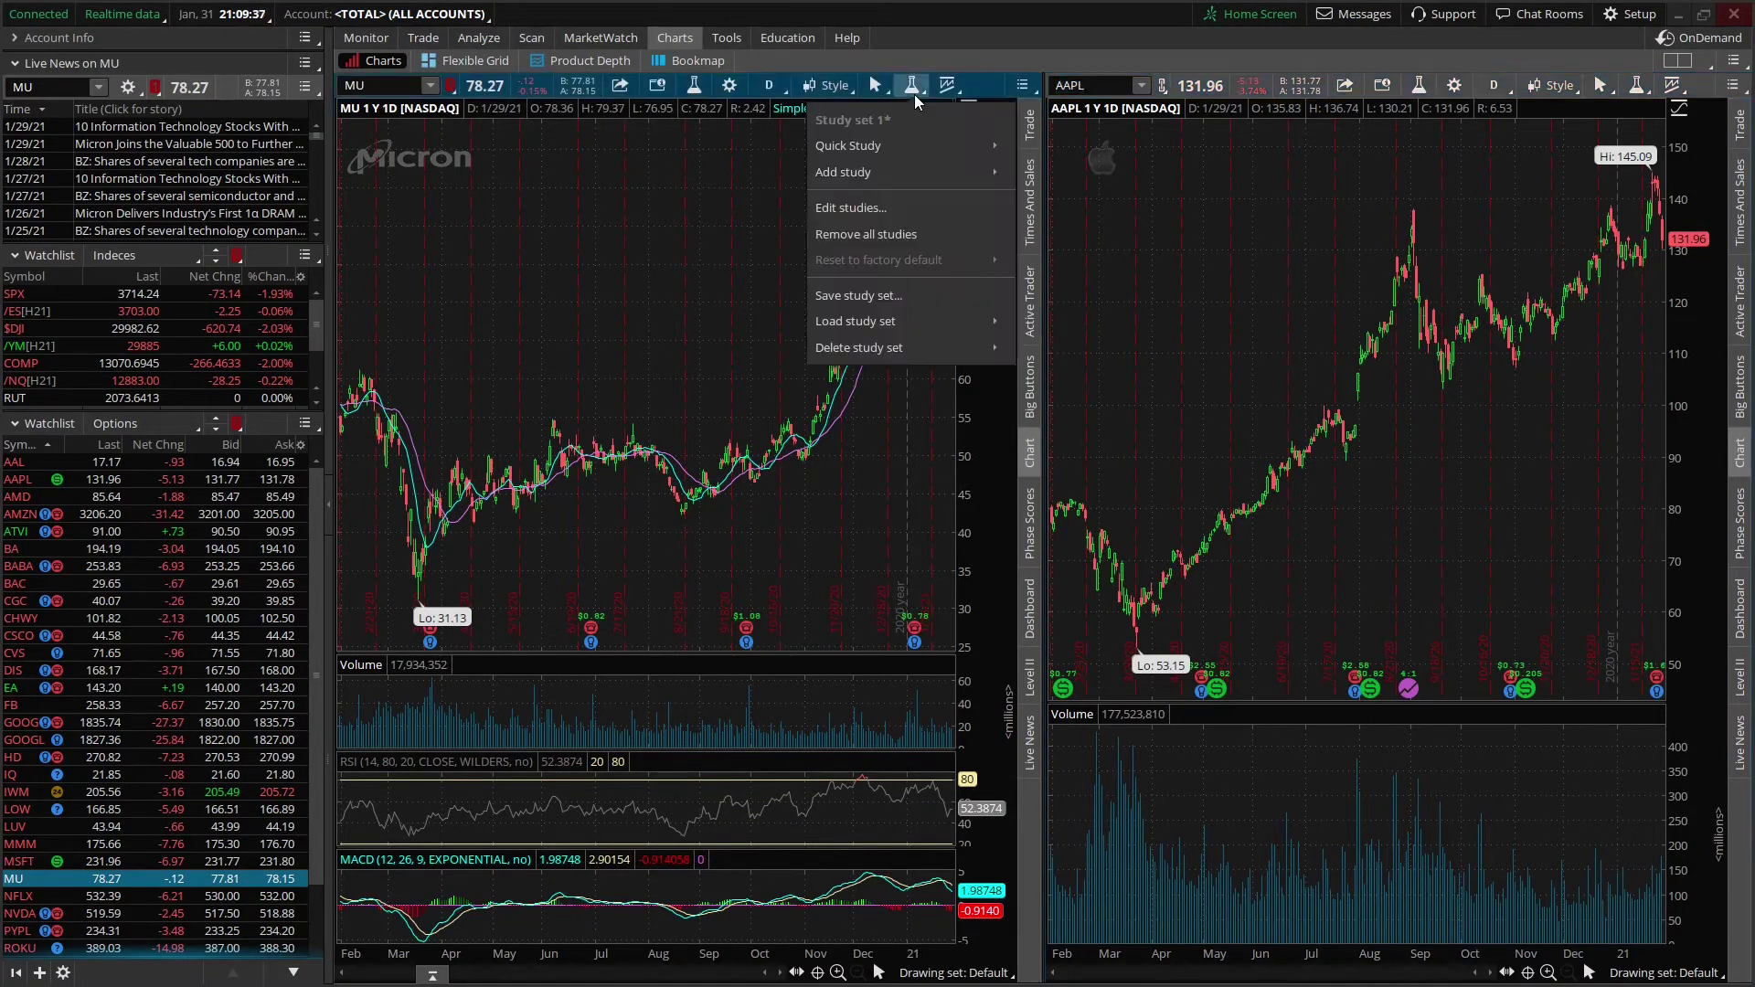
click(903, 296)
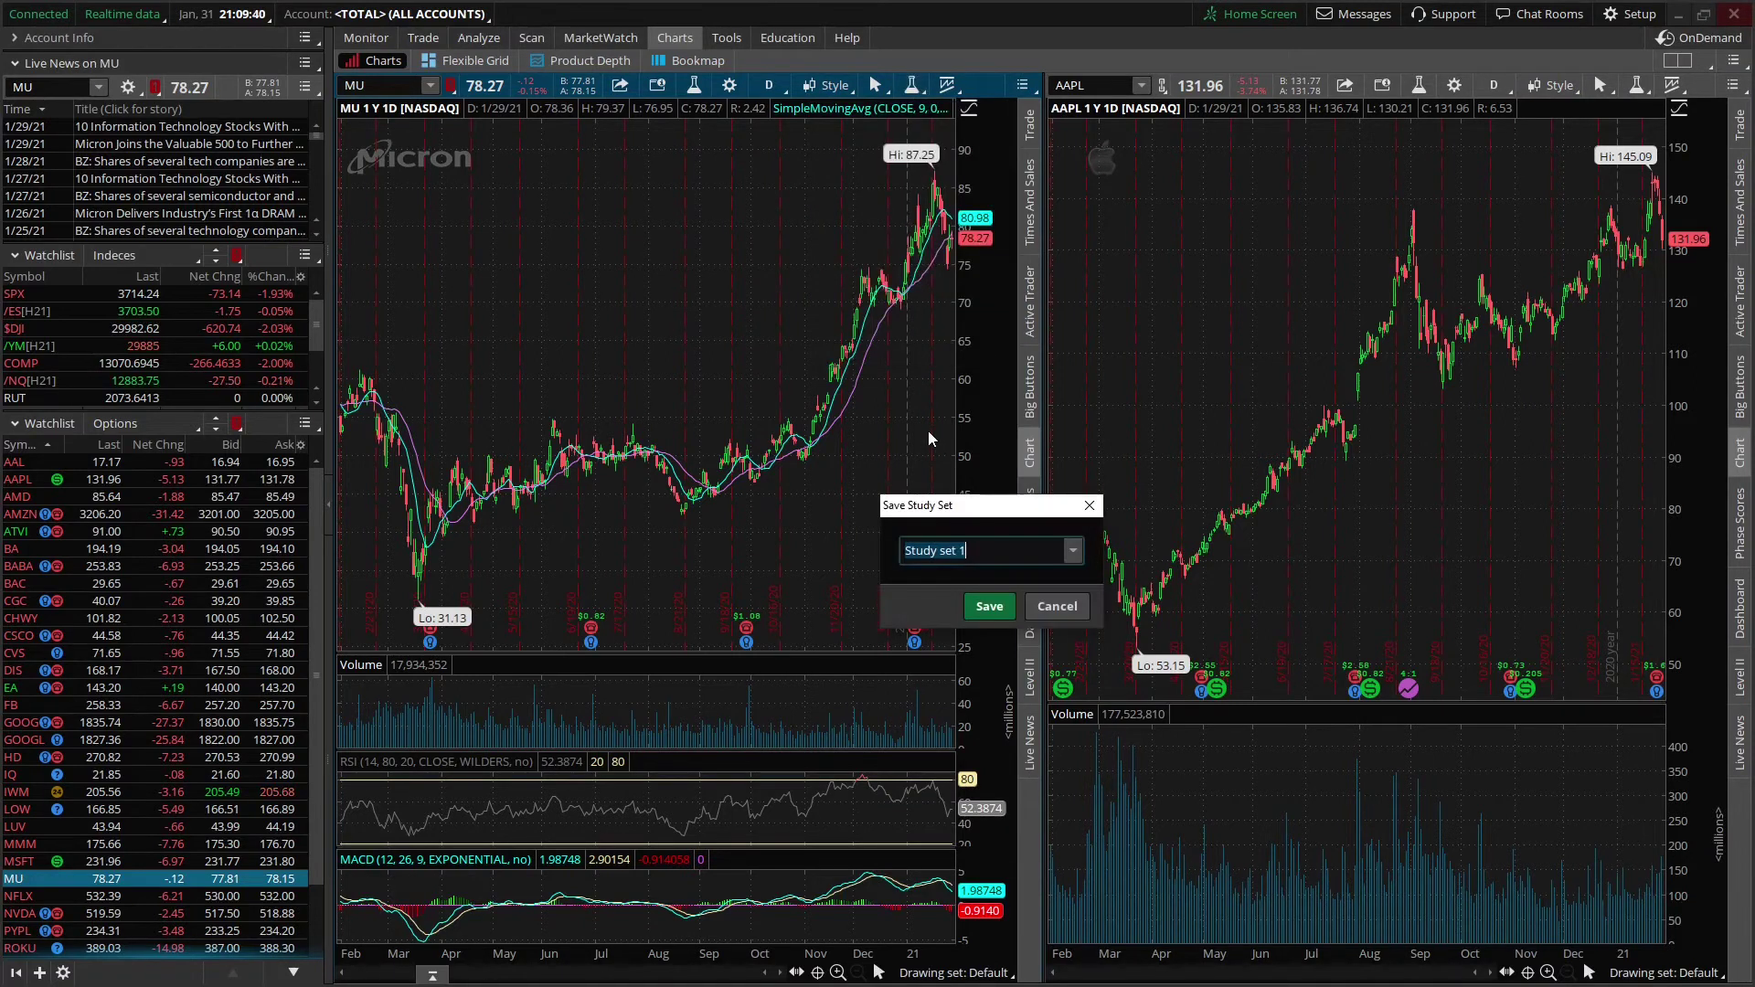
text(Test1)
key(Return)
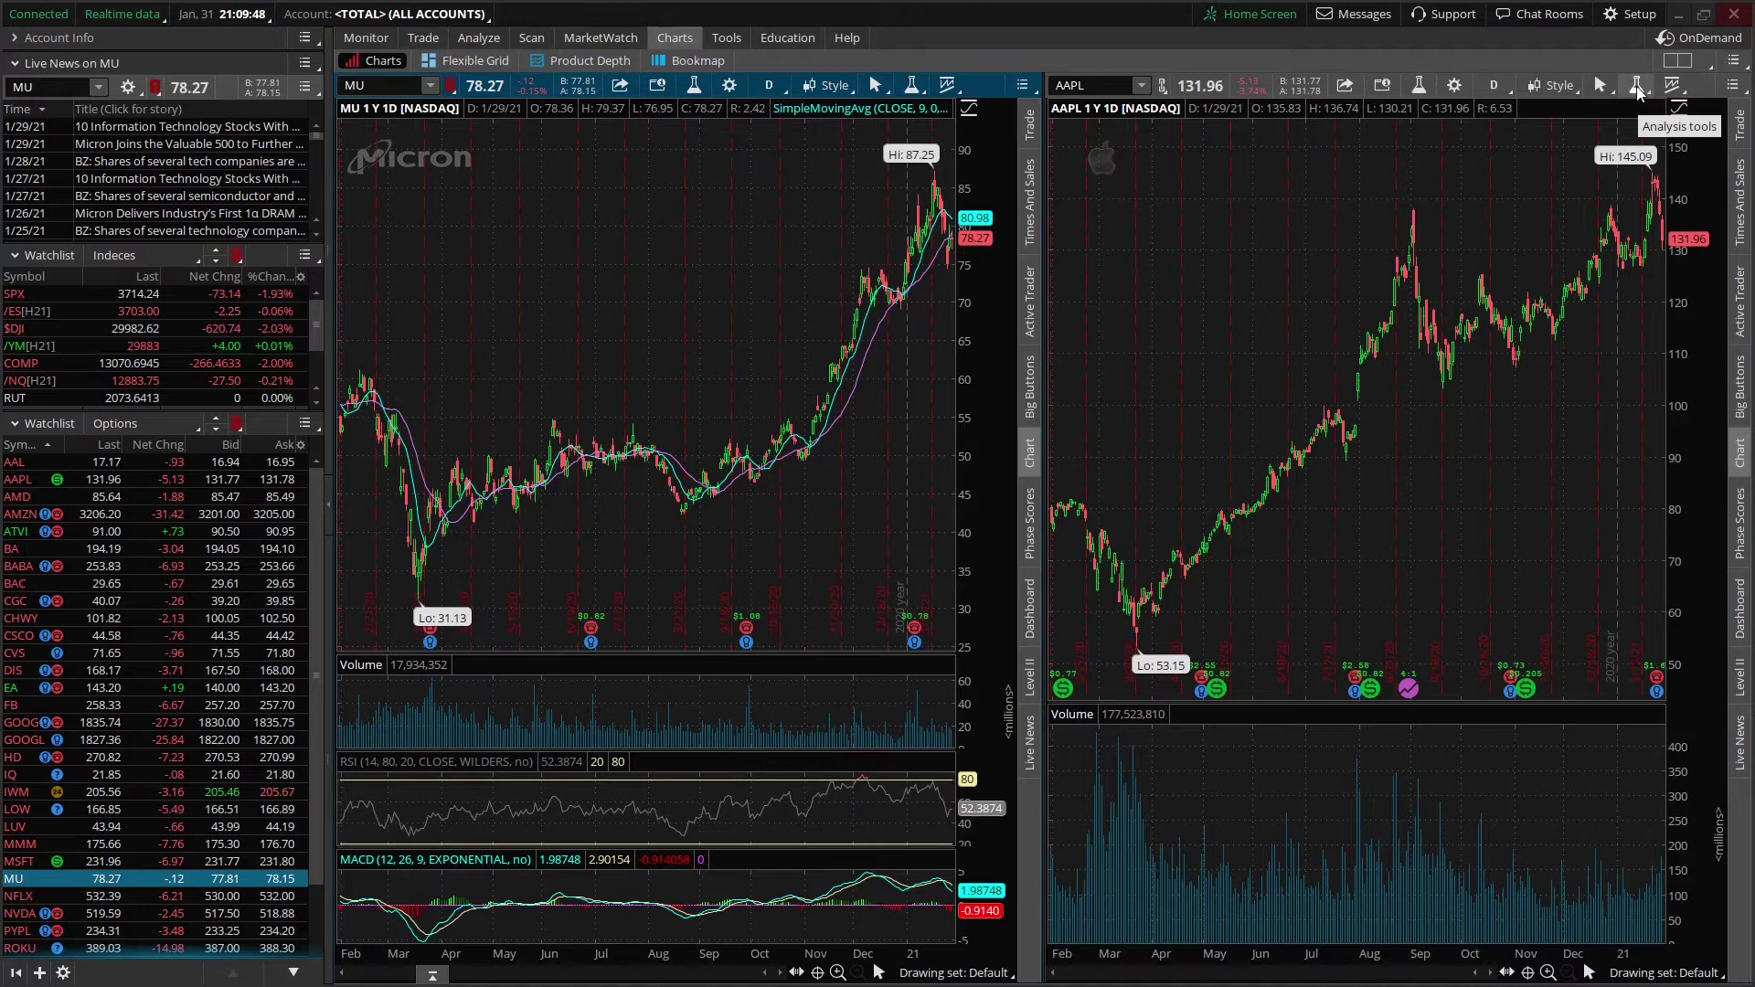
Load the Test1 study set onto the AAPL chart, and return the layout to a single chart
click(1636, 86)
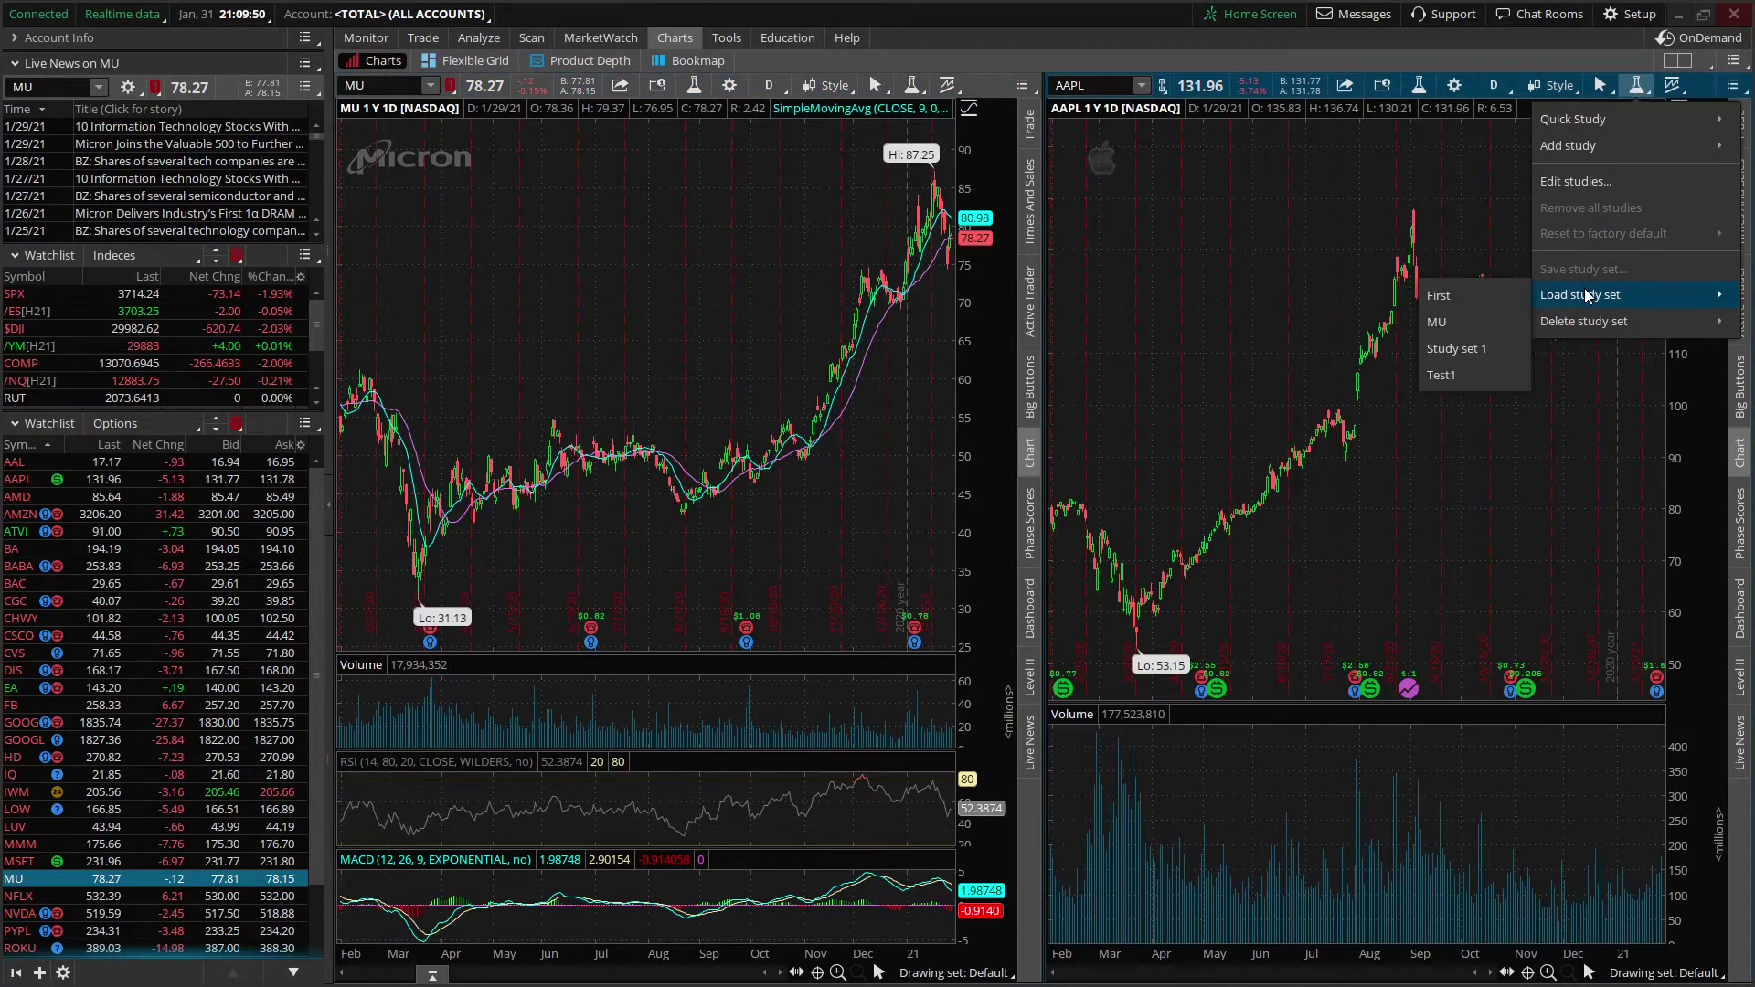
mouse_move(1599, 294)
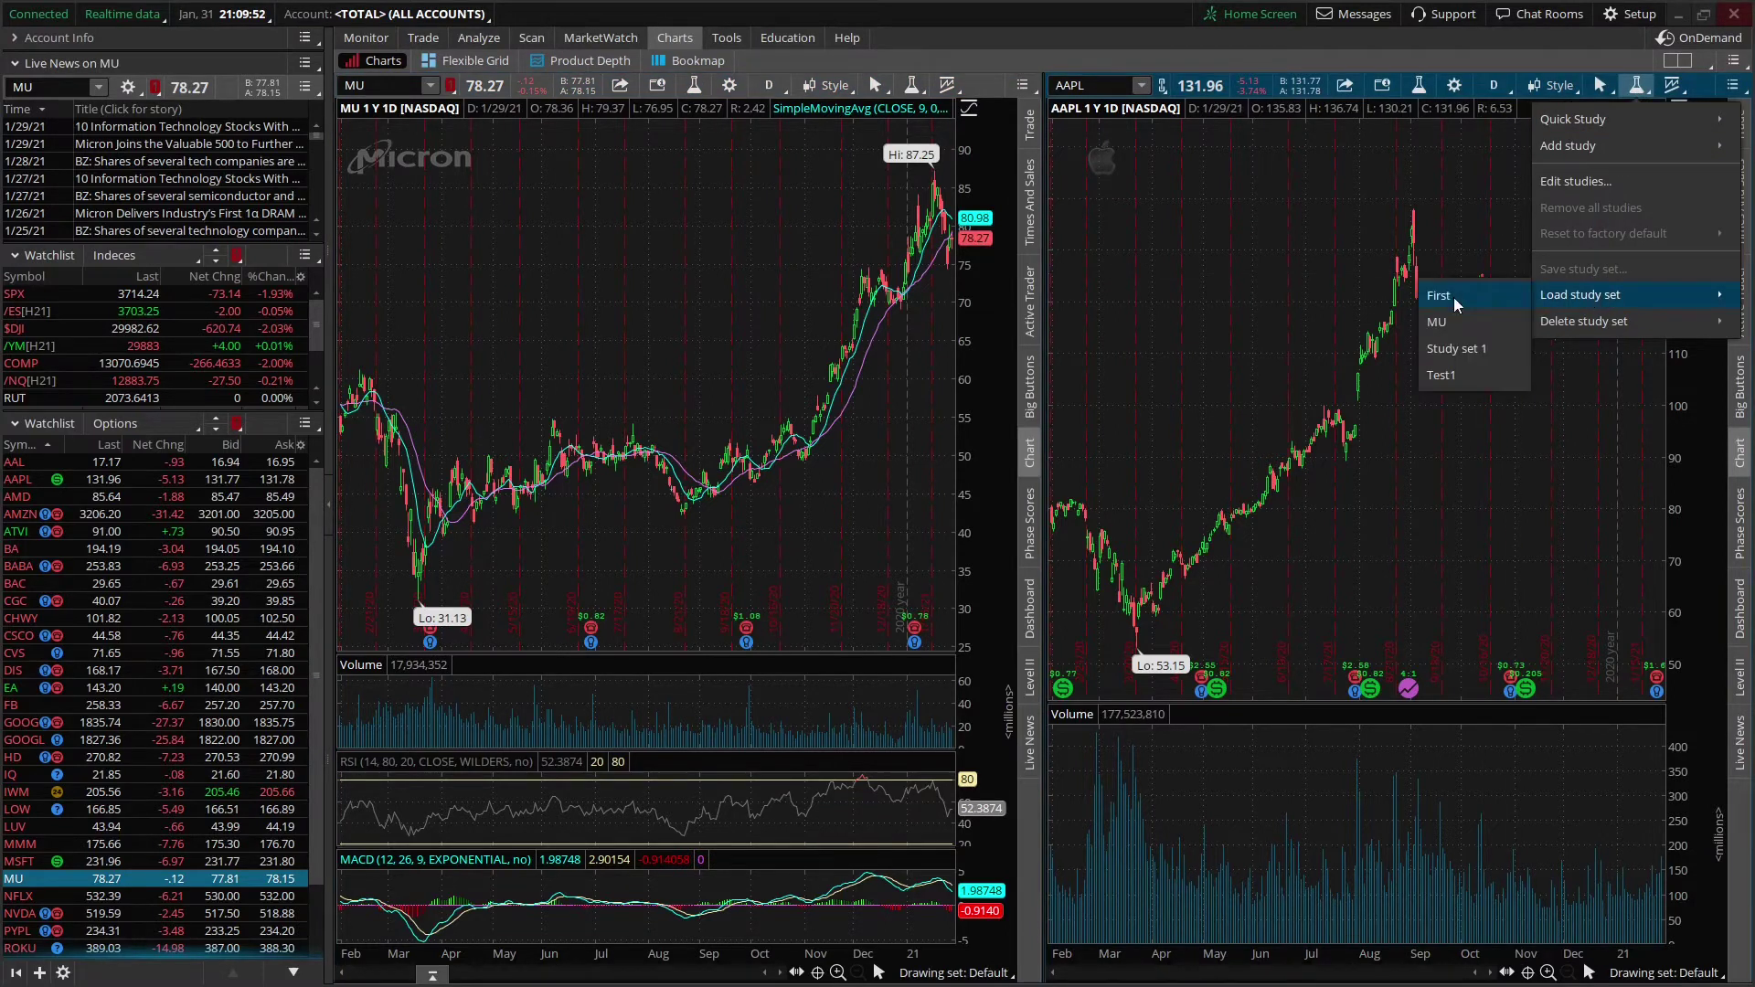
click(1451, 375)
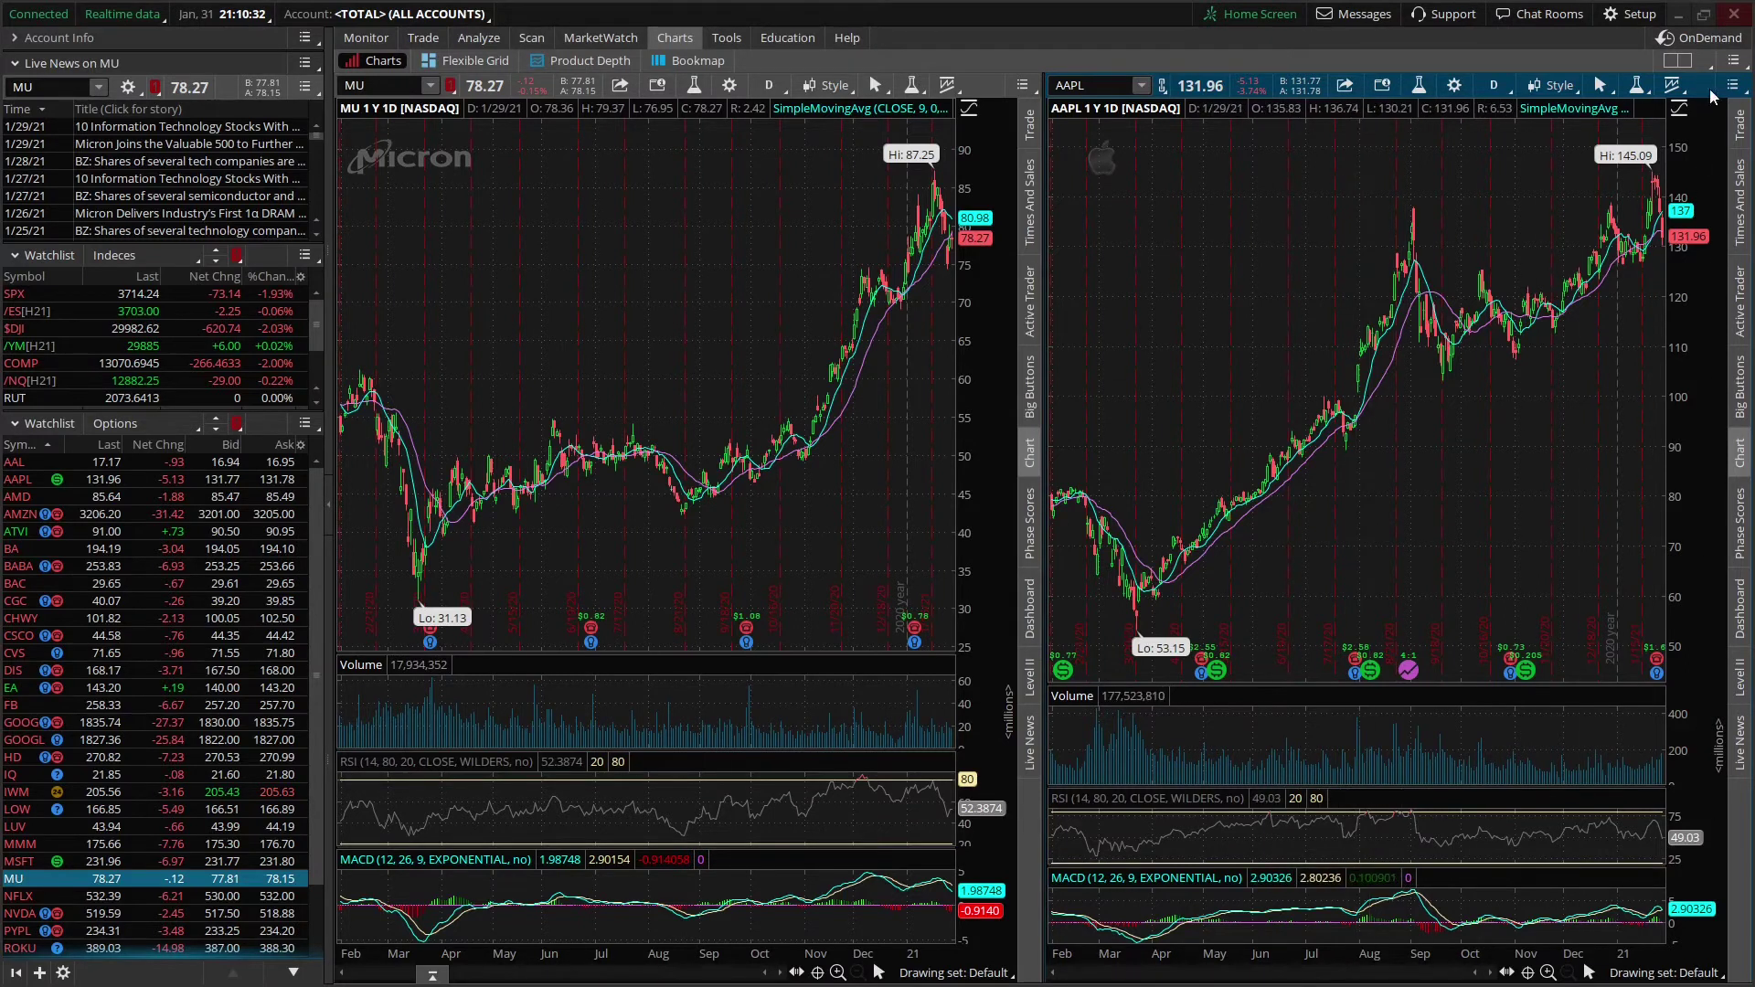
click(1678, 60)
click(1574, 93)
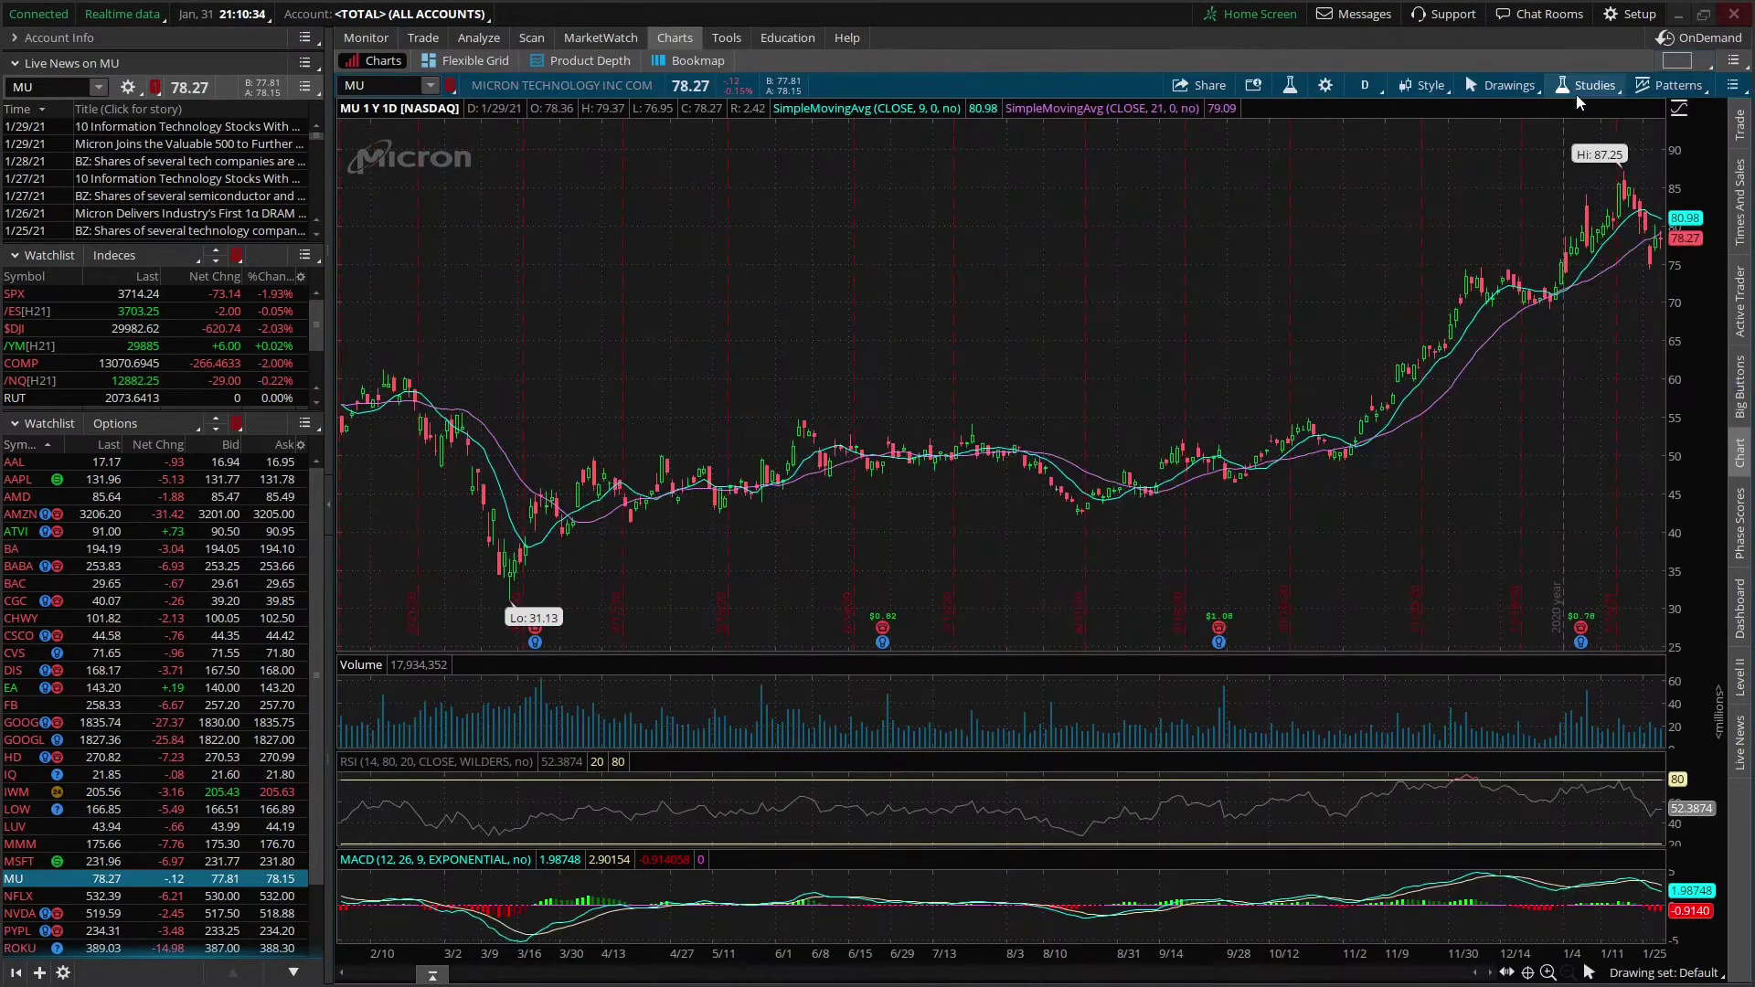
Enable Fill up for the candles in the chart's appearance settings
click(1329, 86)
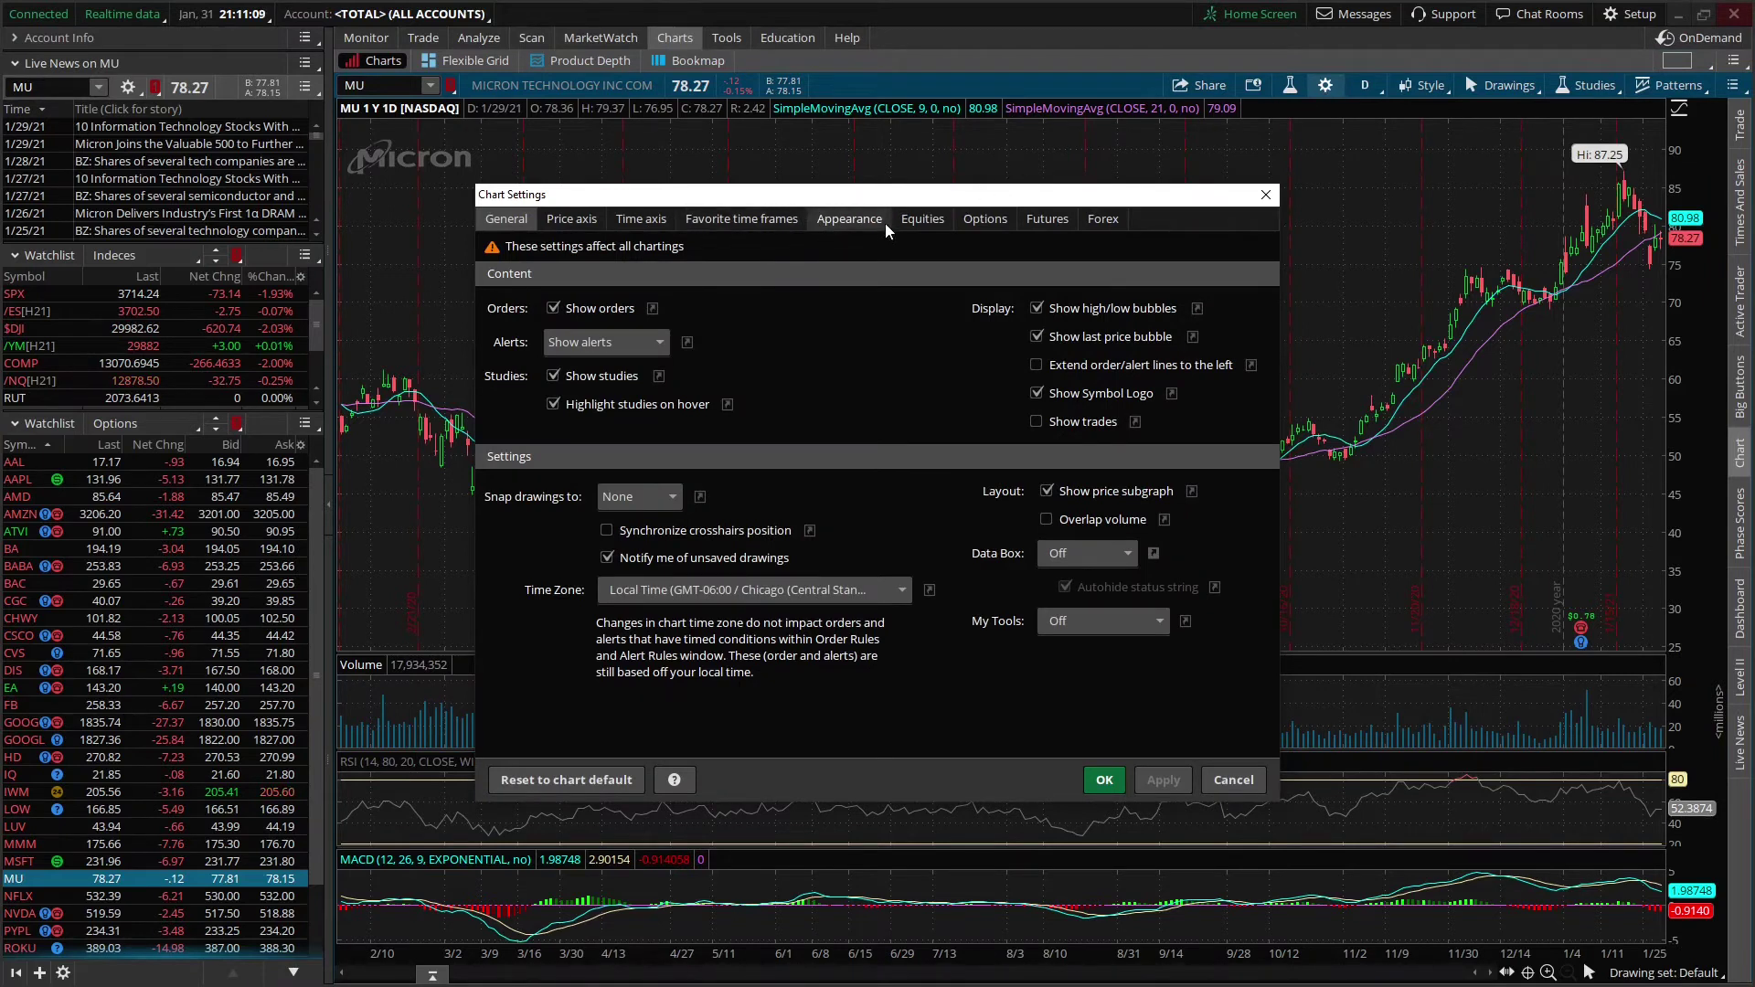
click(857, 222)
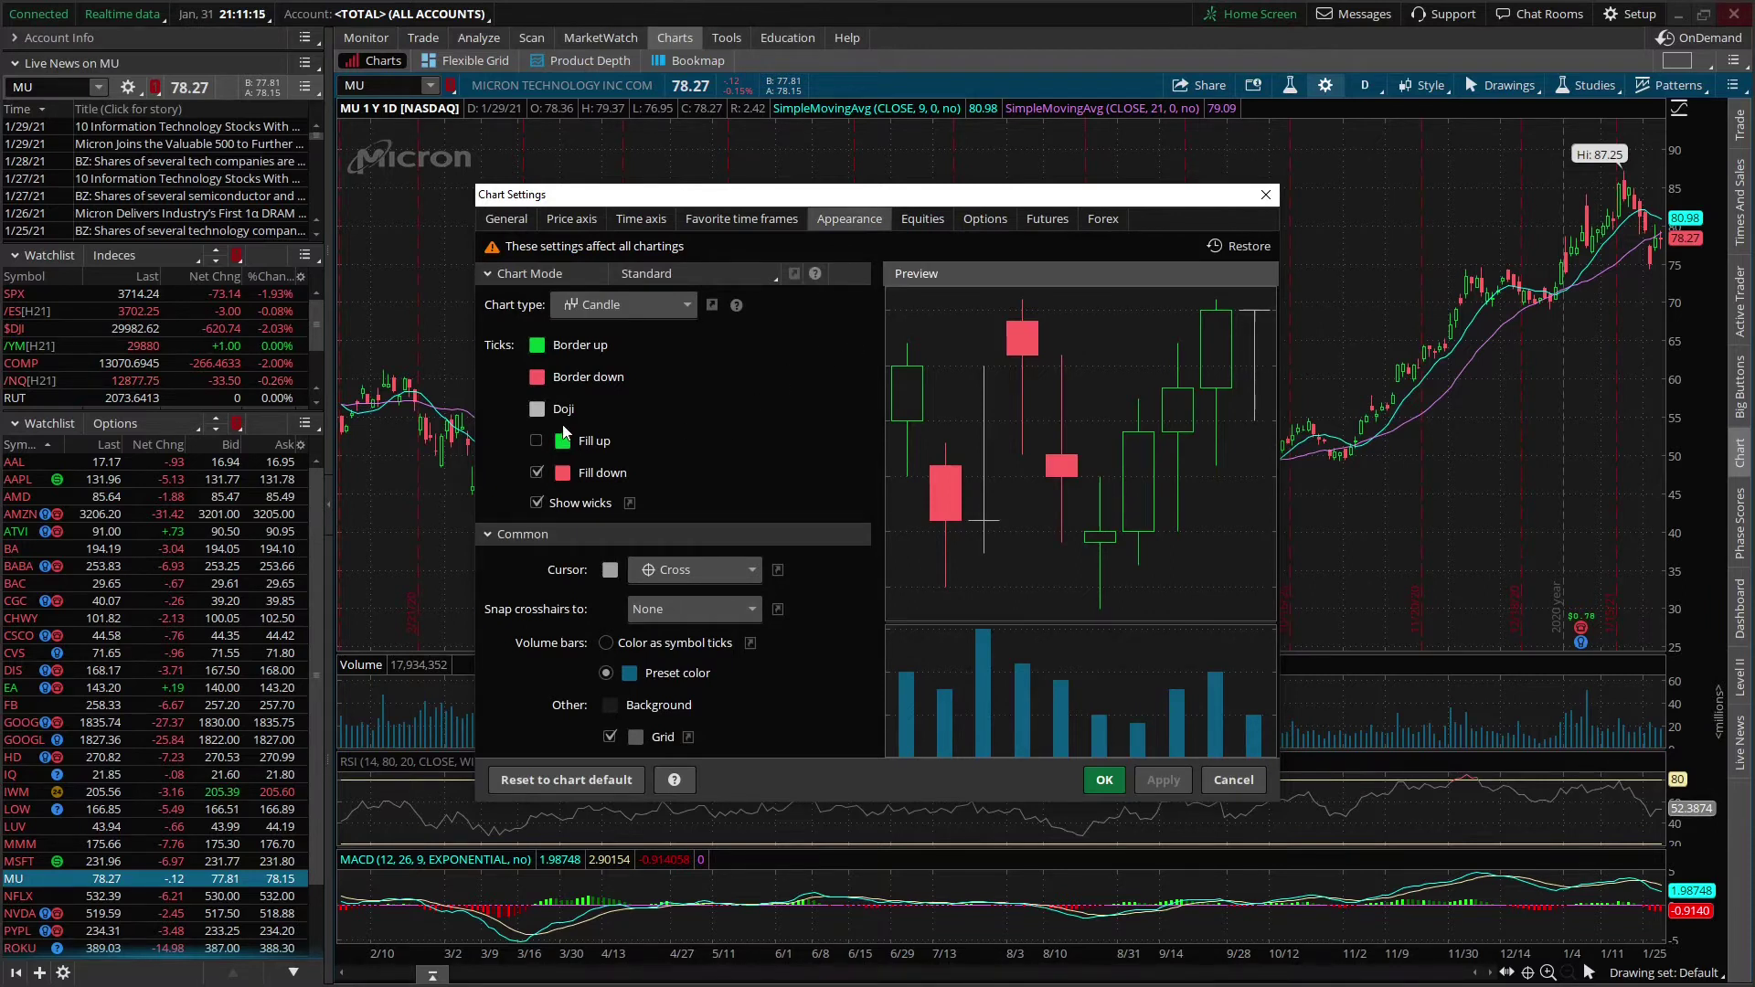
click(537, 440)
click(537, 441)
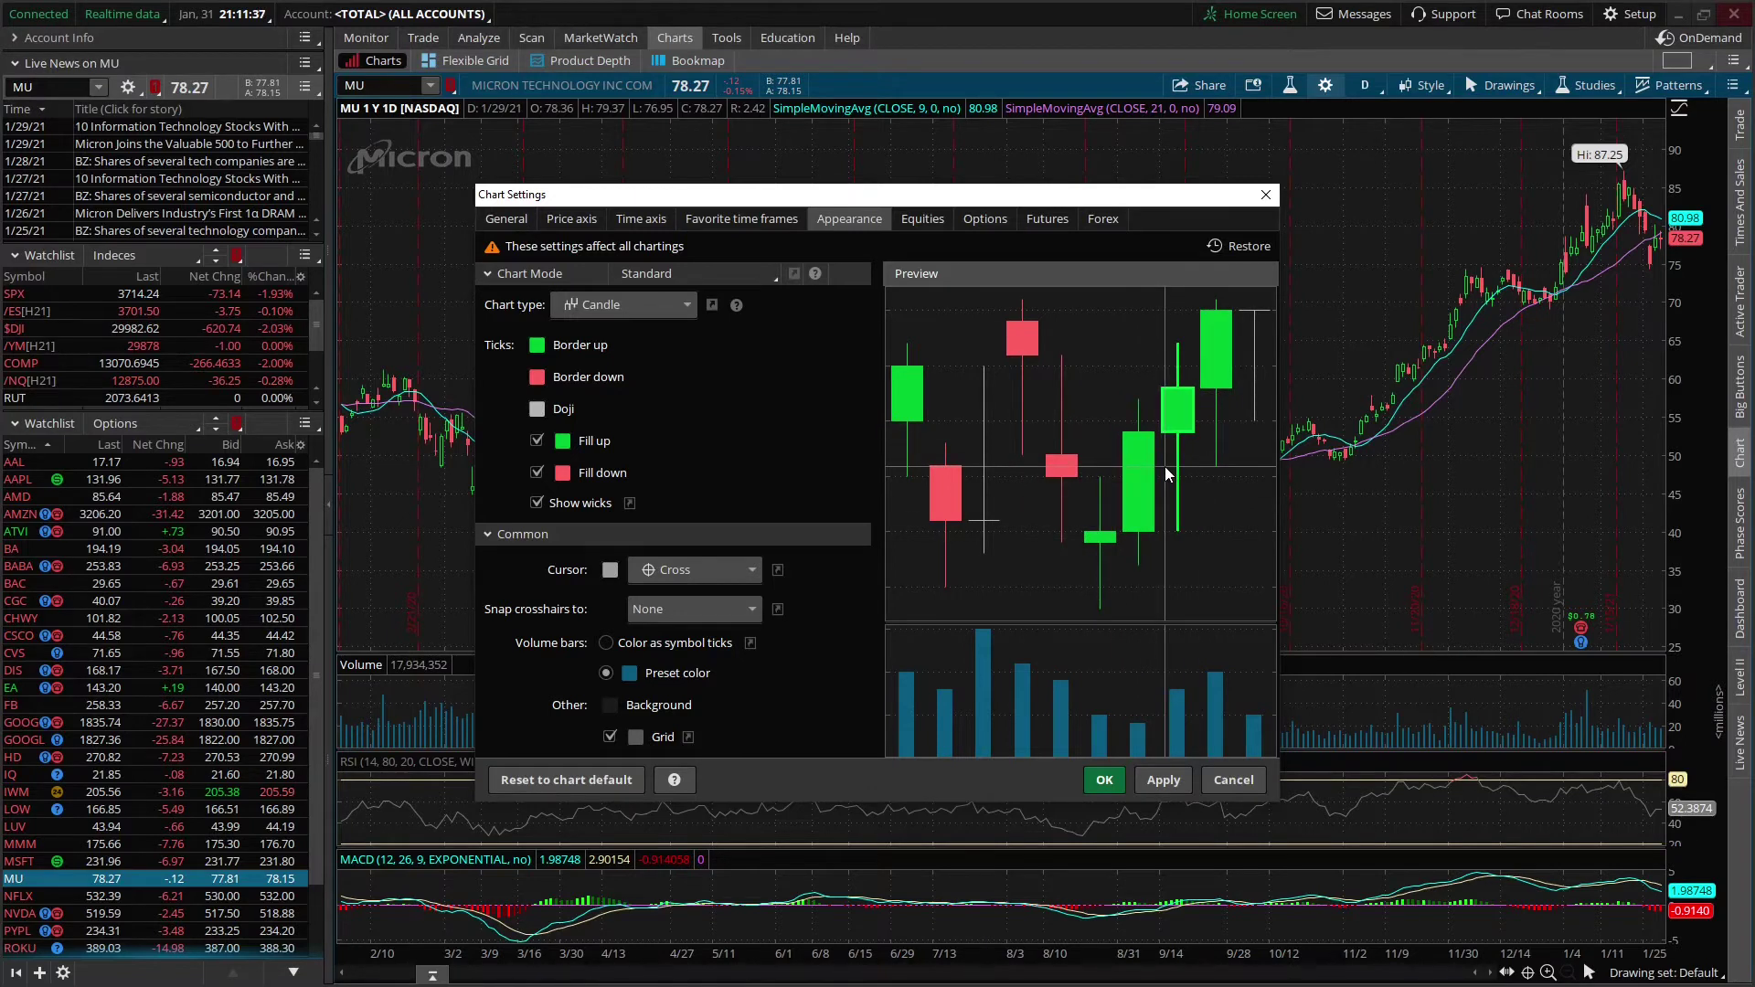
Try cyan as the Fill up color and yellow as the Fill down color for the candles
click(563, 441)
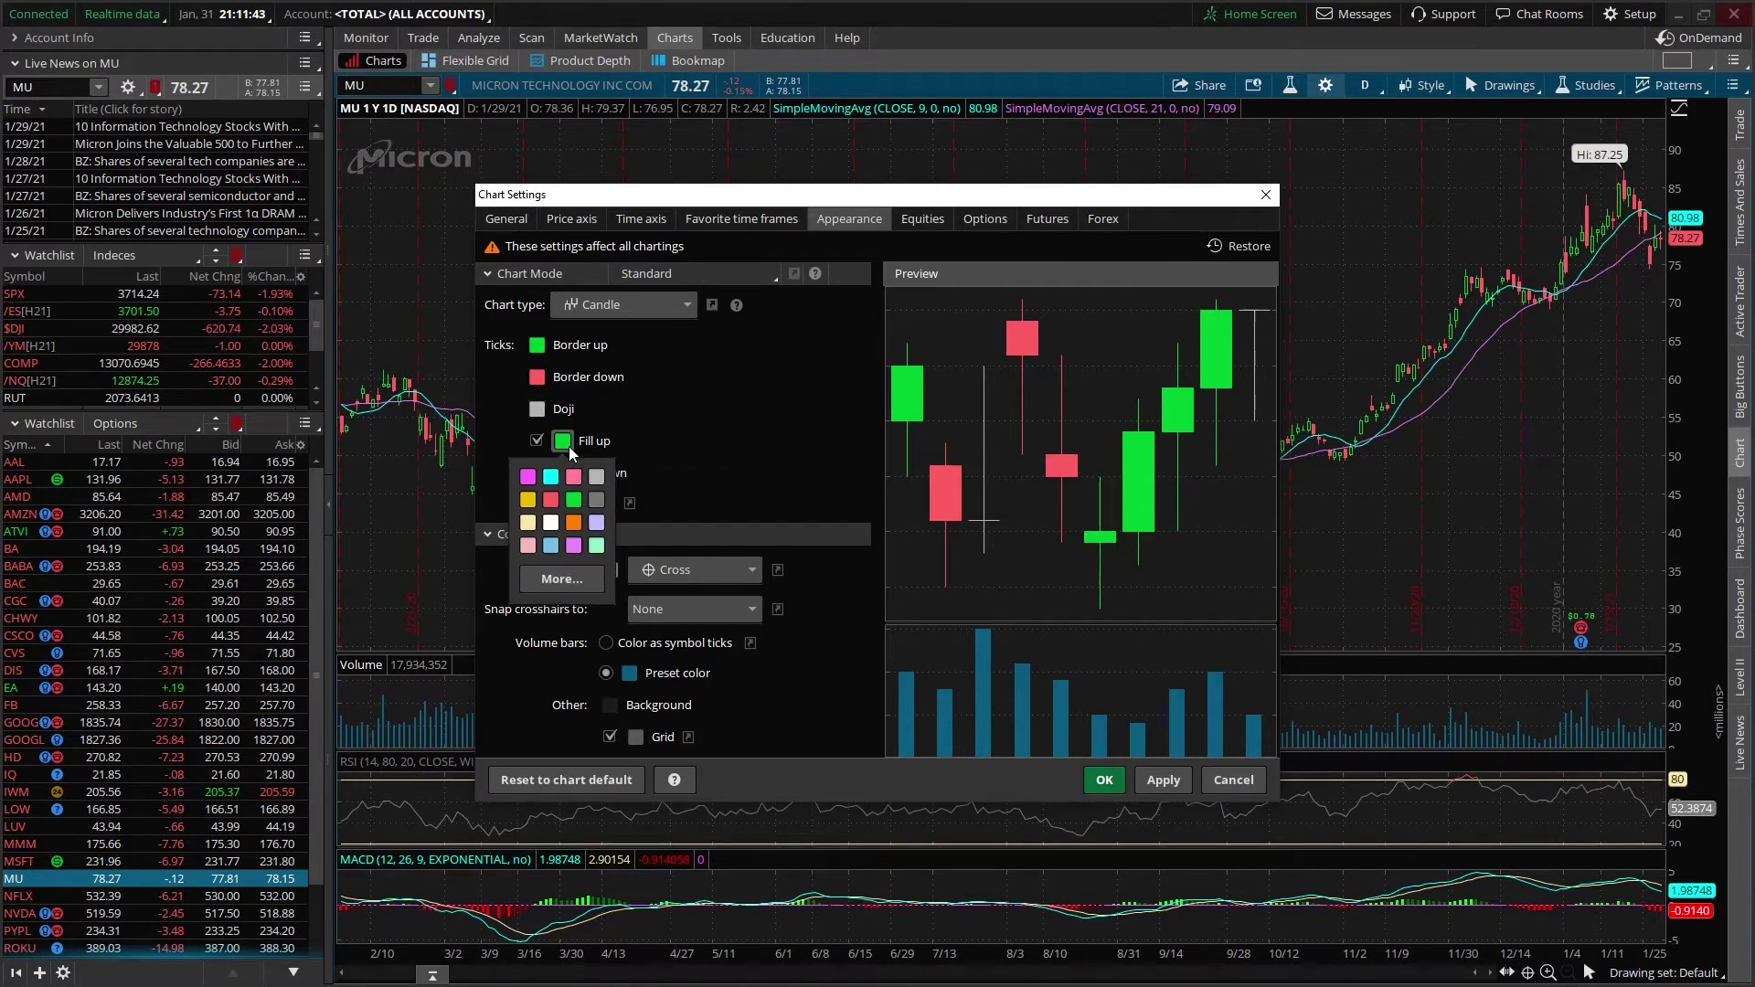
click(551, 477)
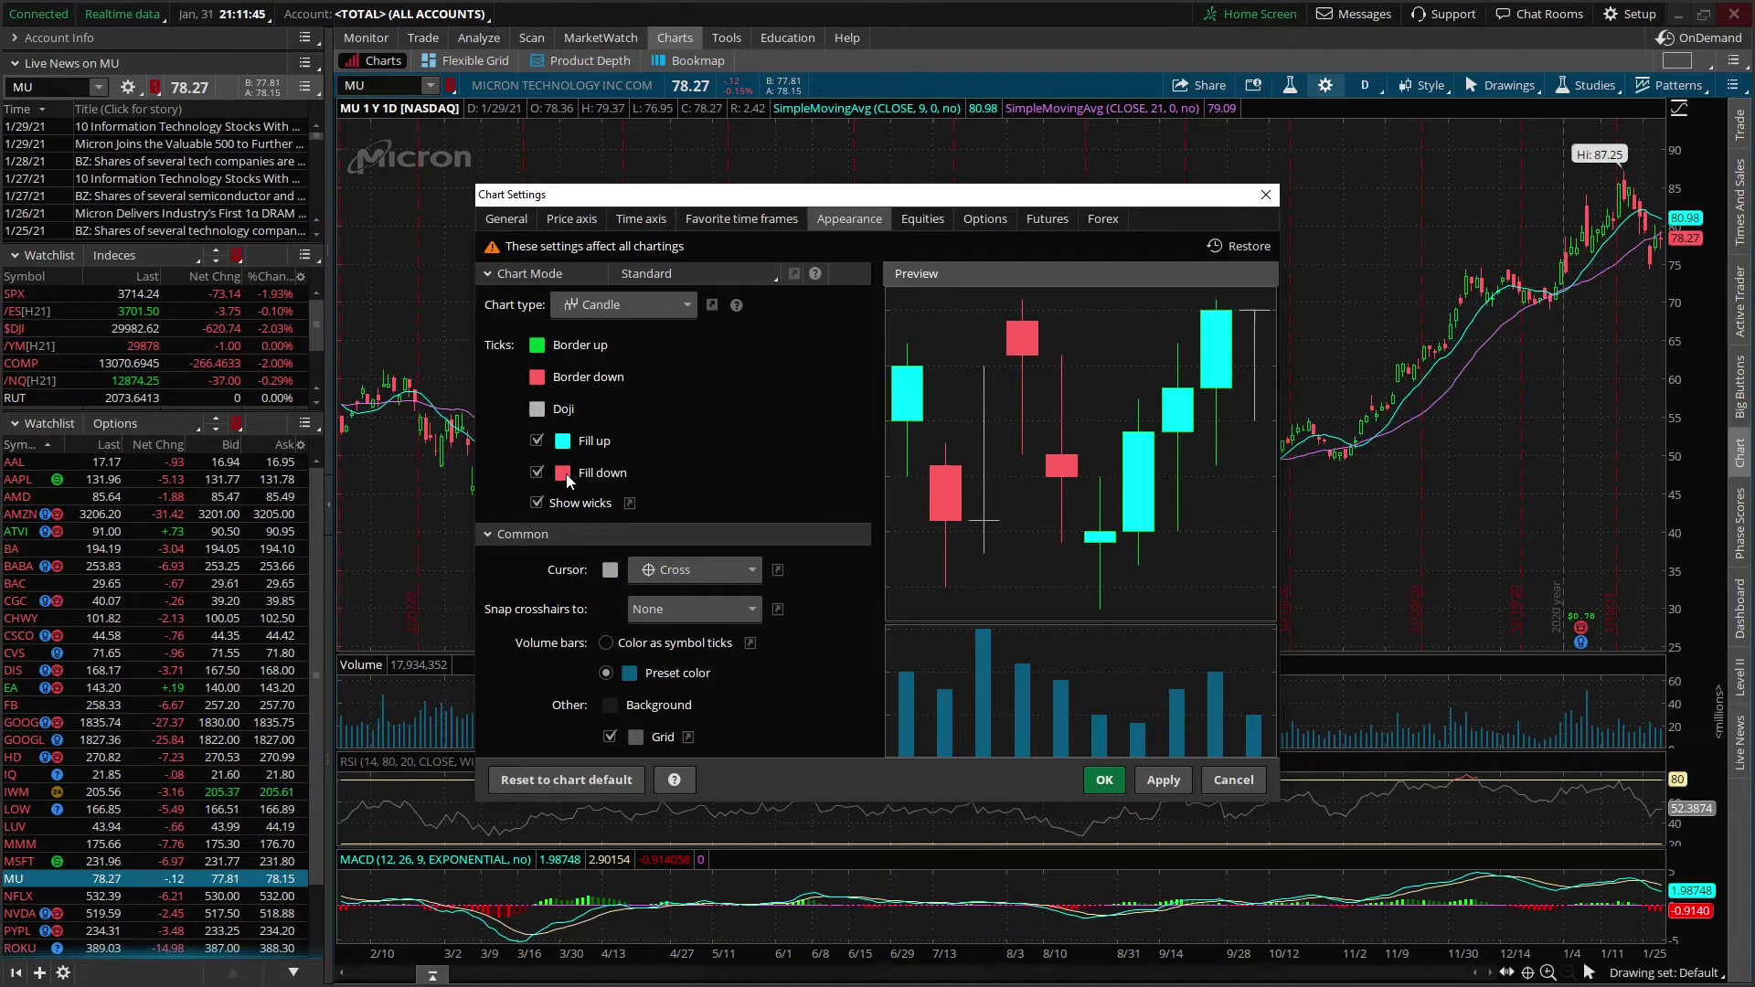
click(562, 472)
click(527, 531)
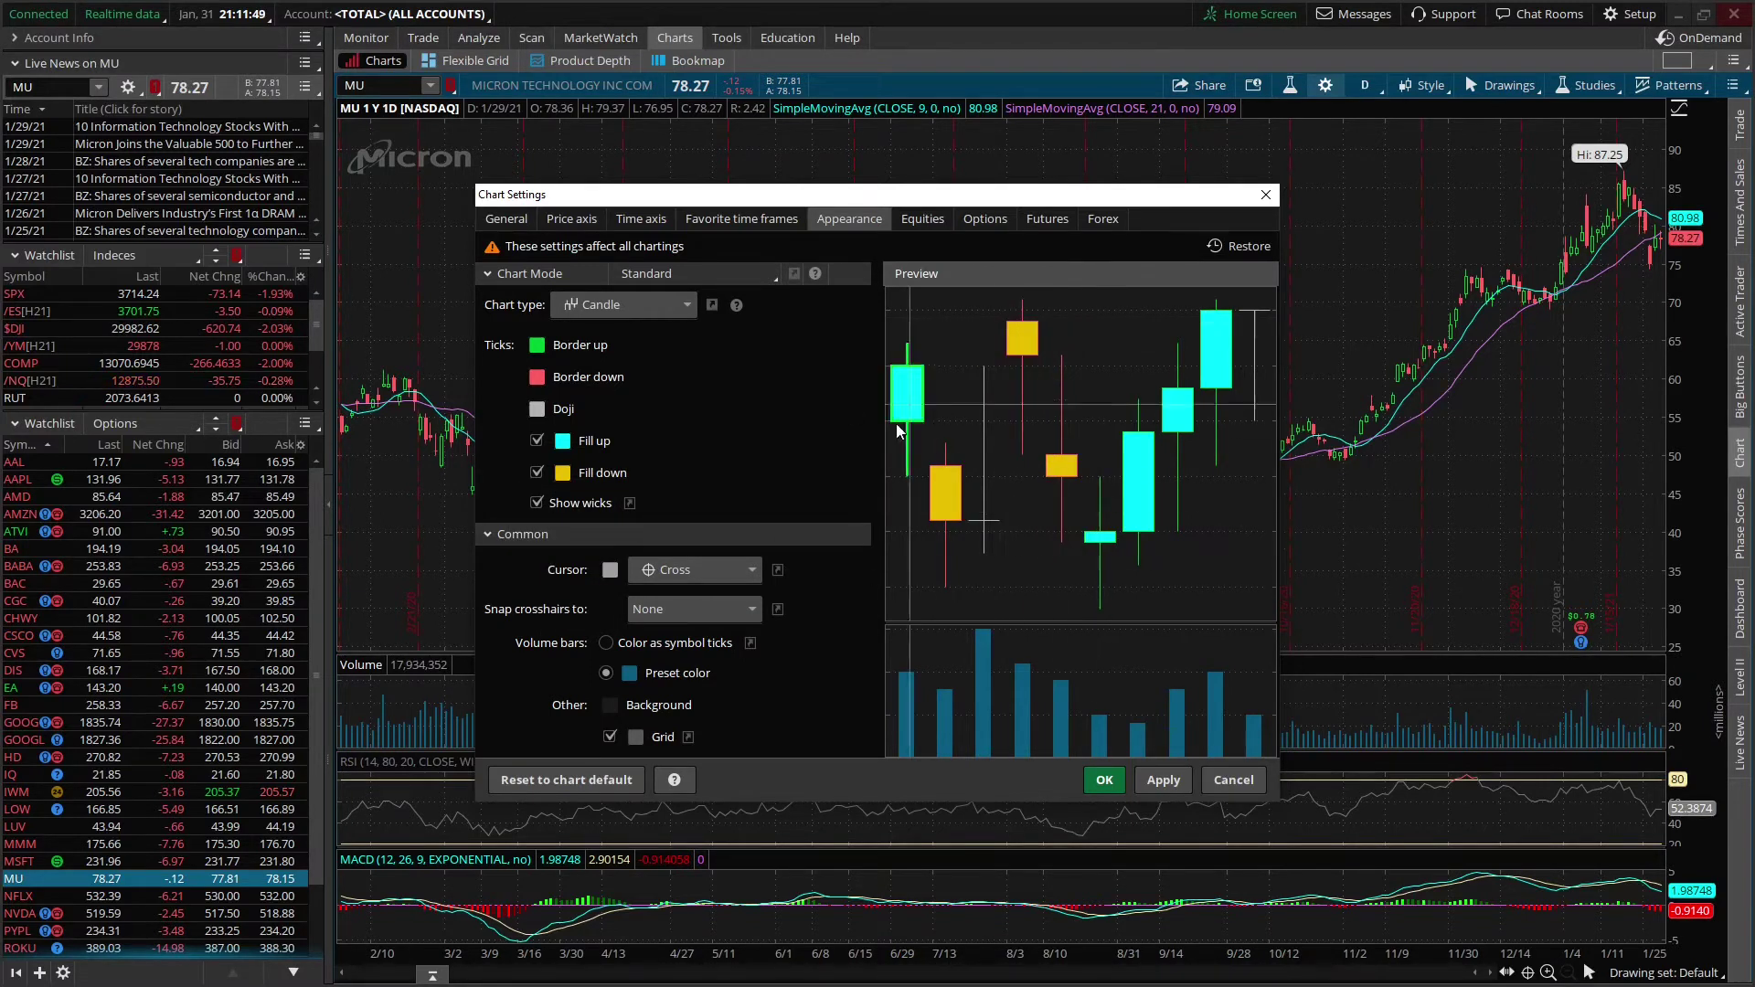
Restore the candles' Fill up color to green and Fill down color to red
click(562, 441)
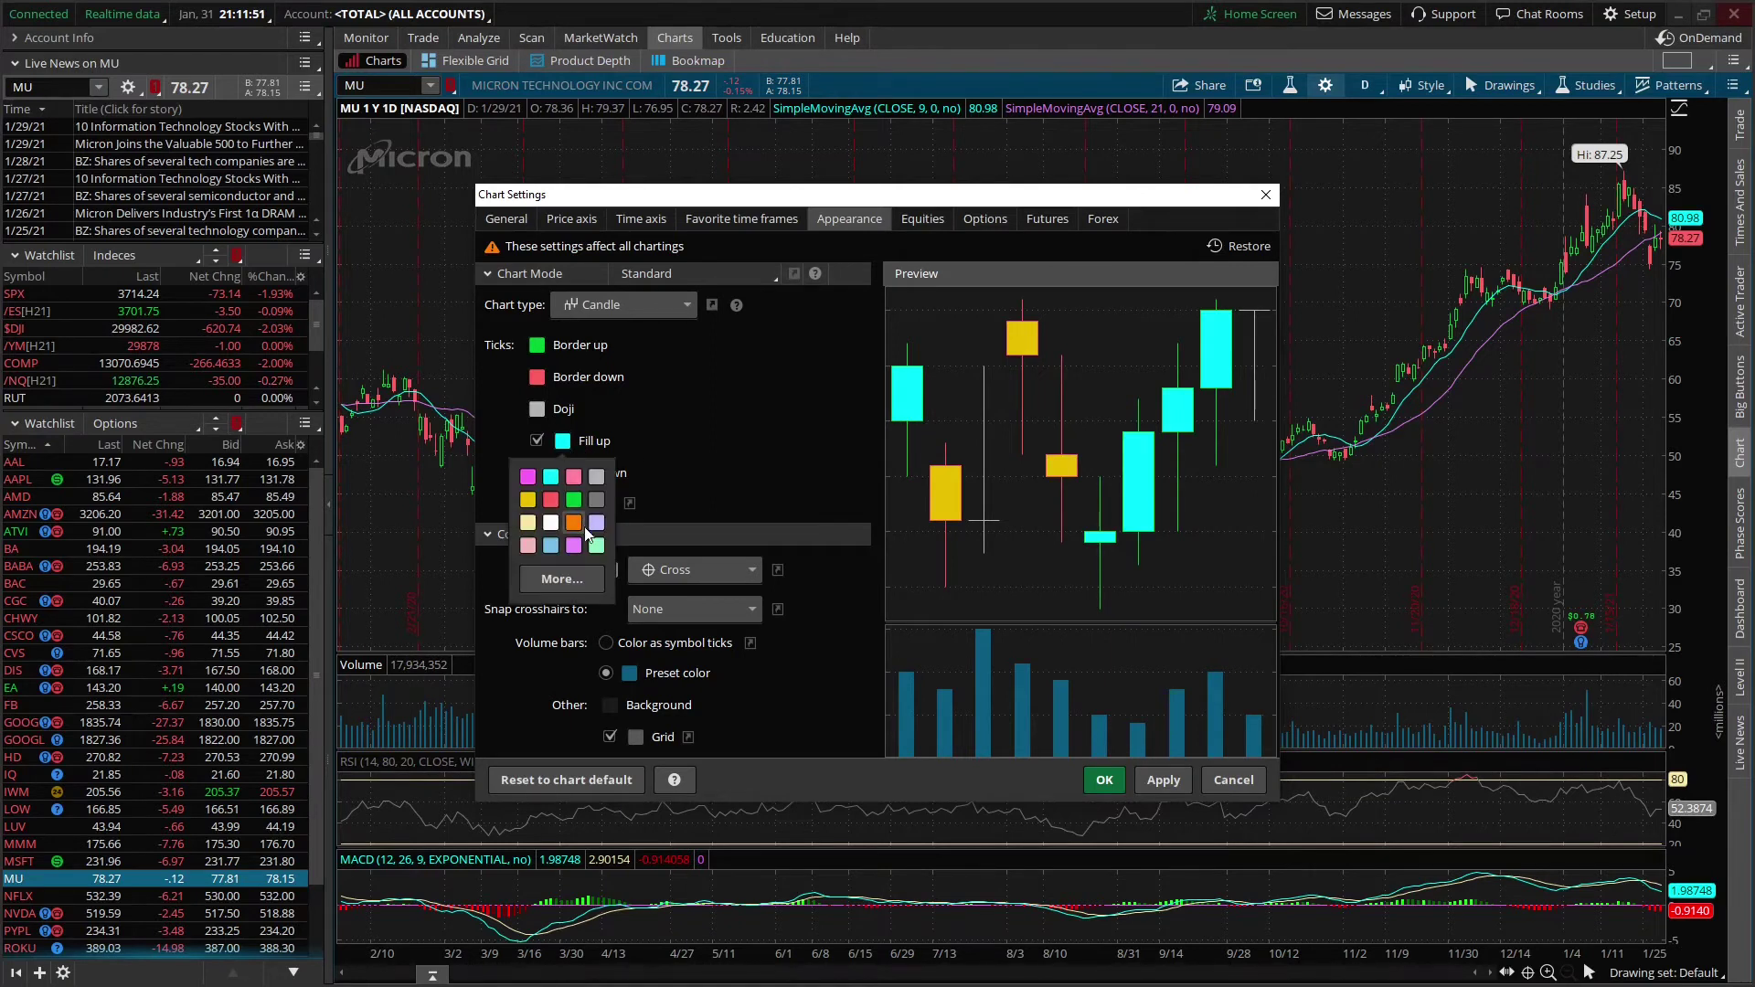
click(574, 514)
click(568, 479)
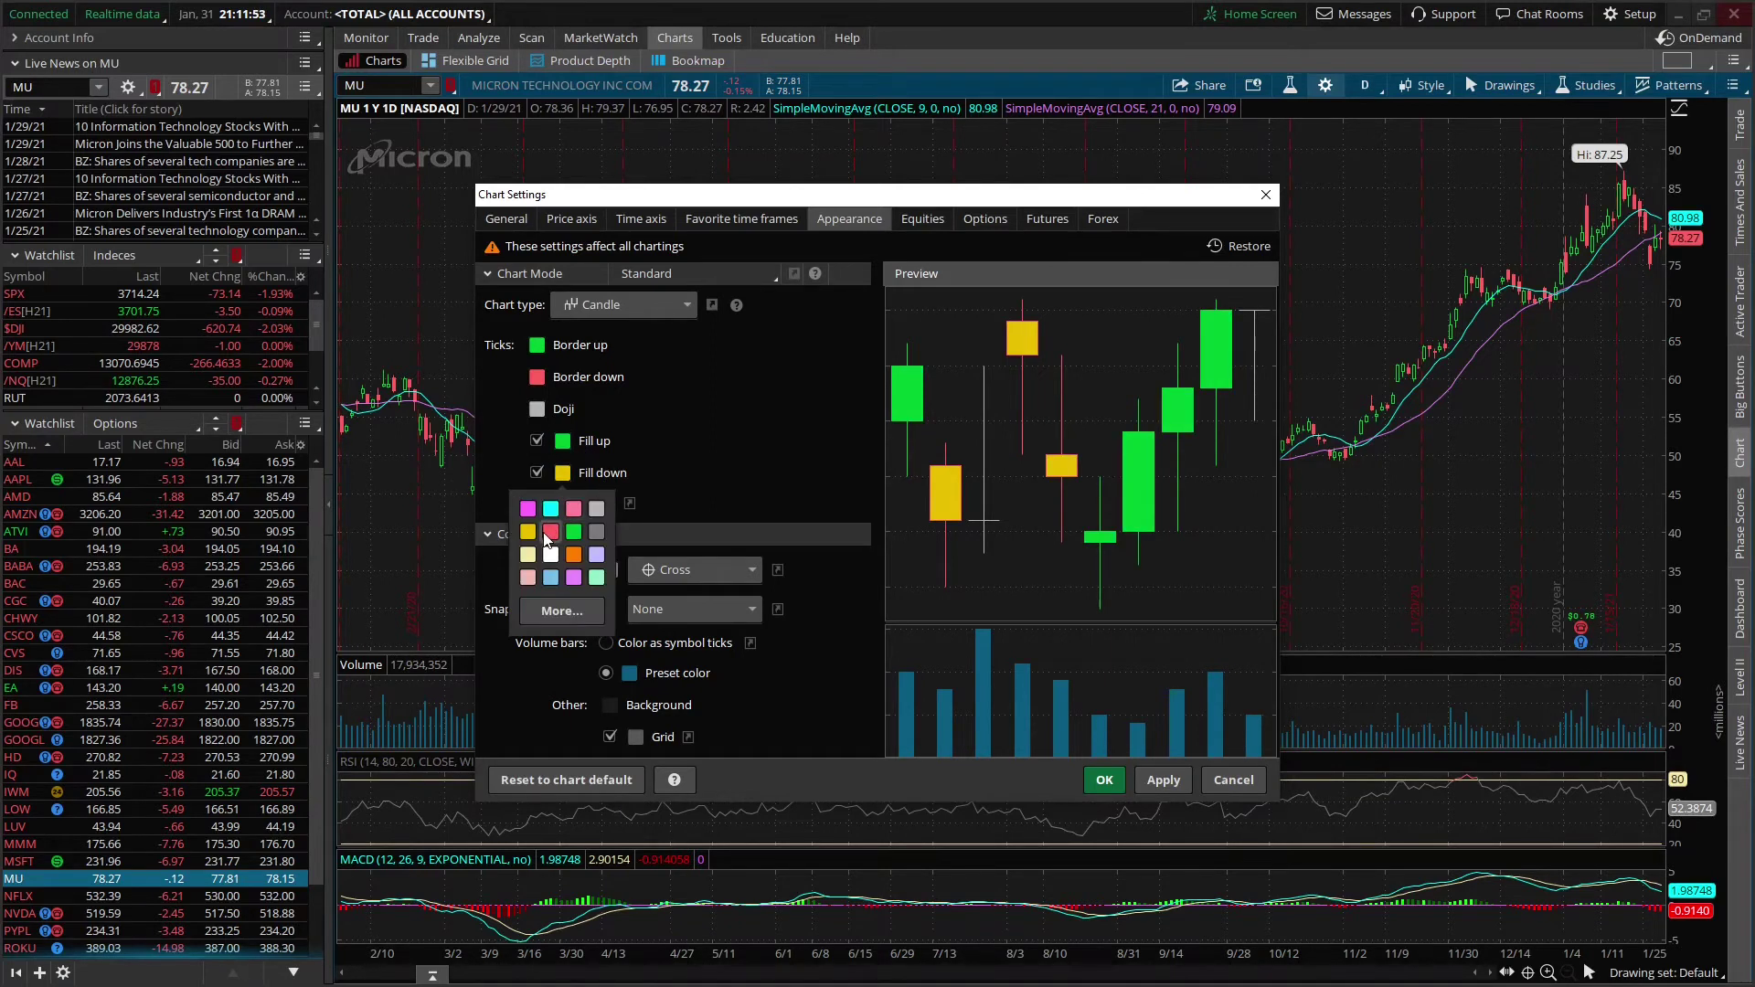
click(548, 536)
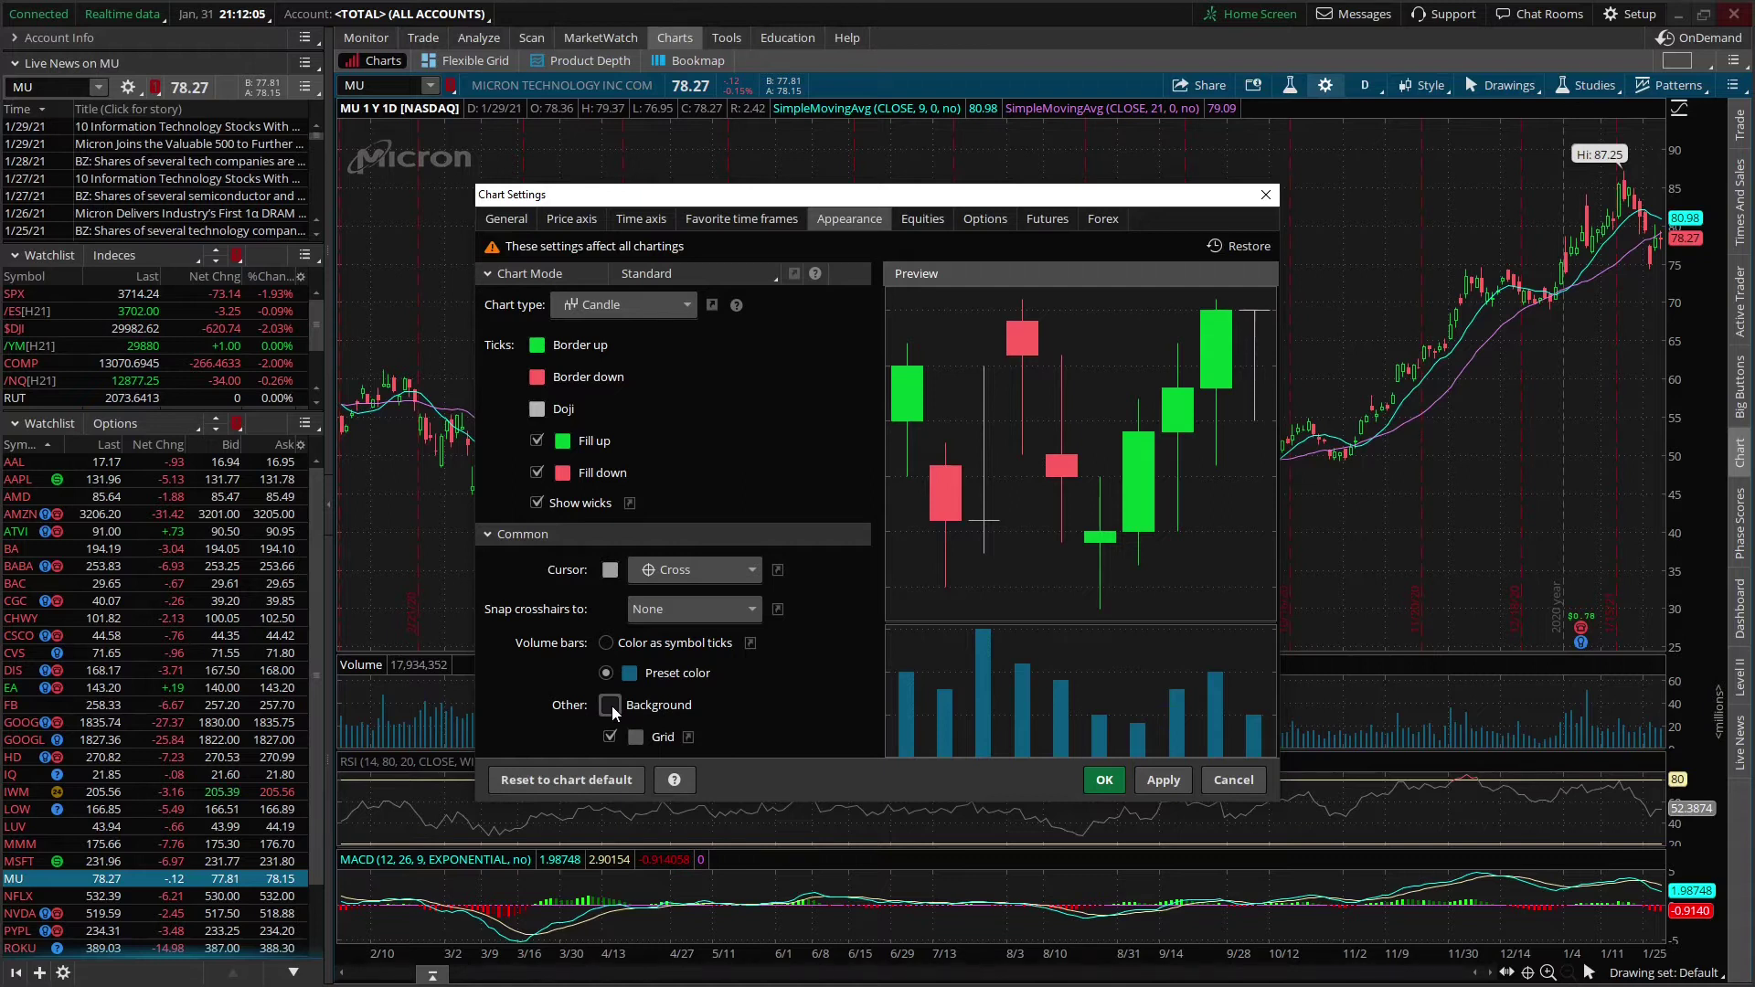
Set the chart background to medium gray, color the volume bars as symbol ticks, and apply the settings
click(610, 704)
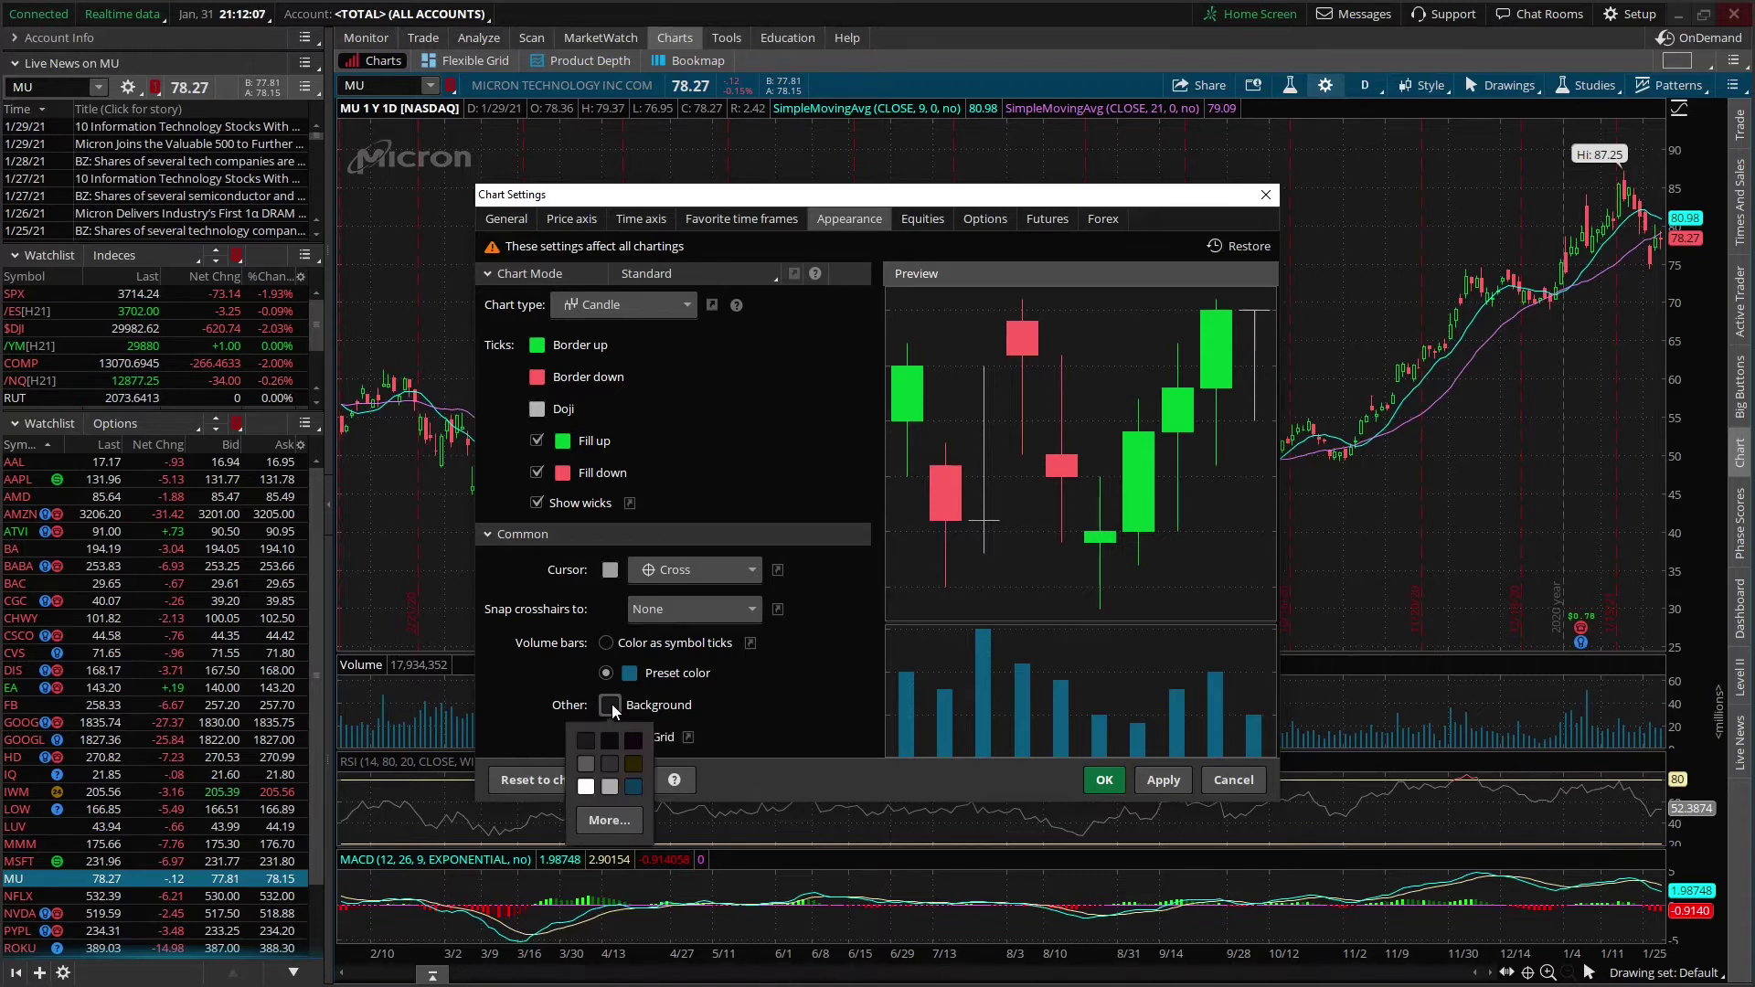
click(592, 764)
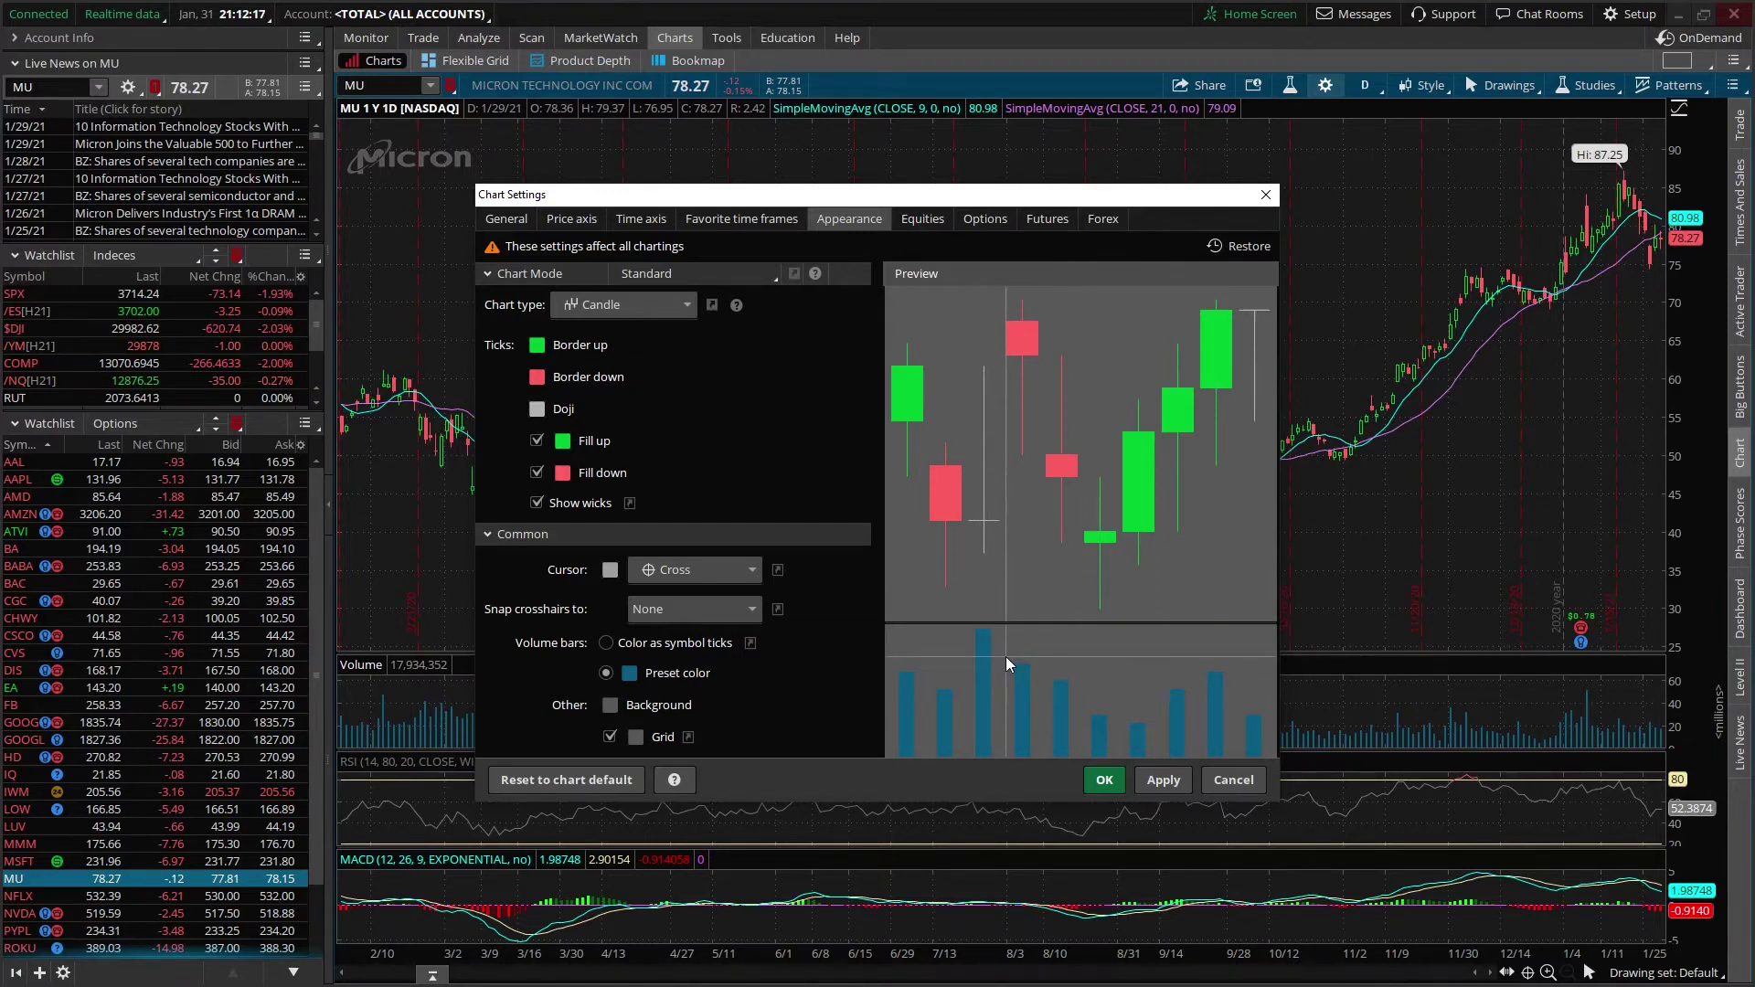
click(607, 643)
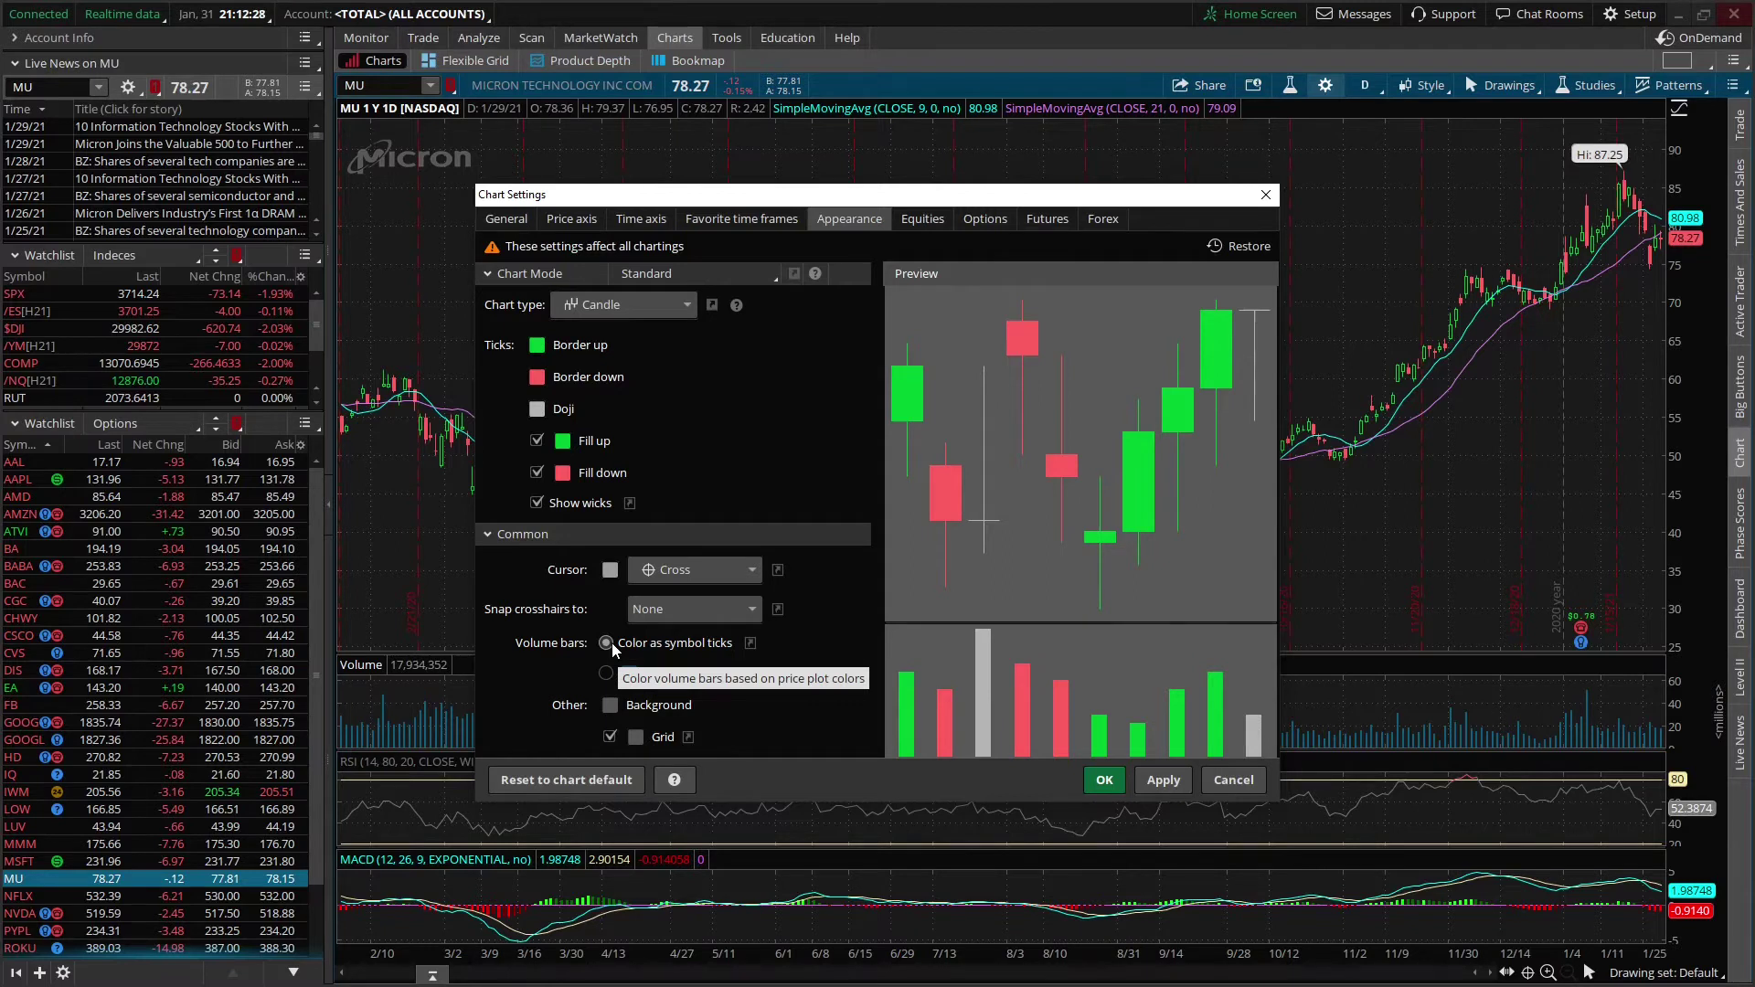
click(1101, 779)
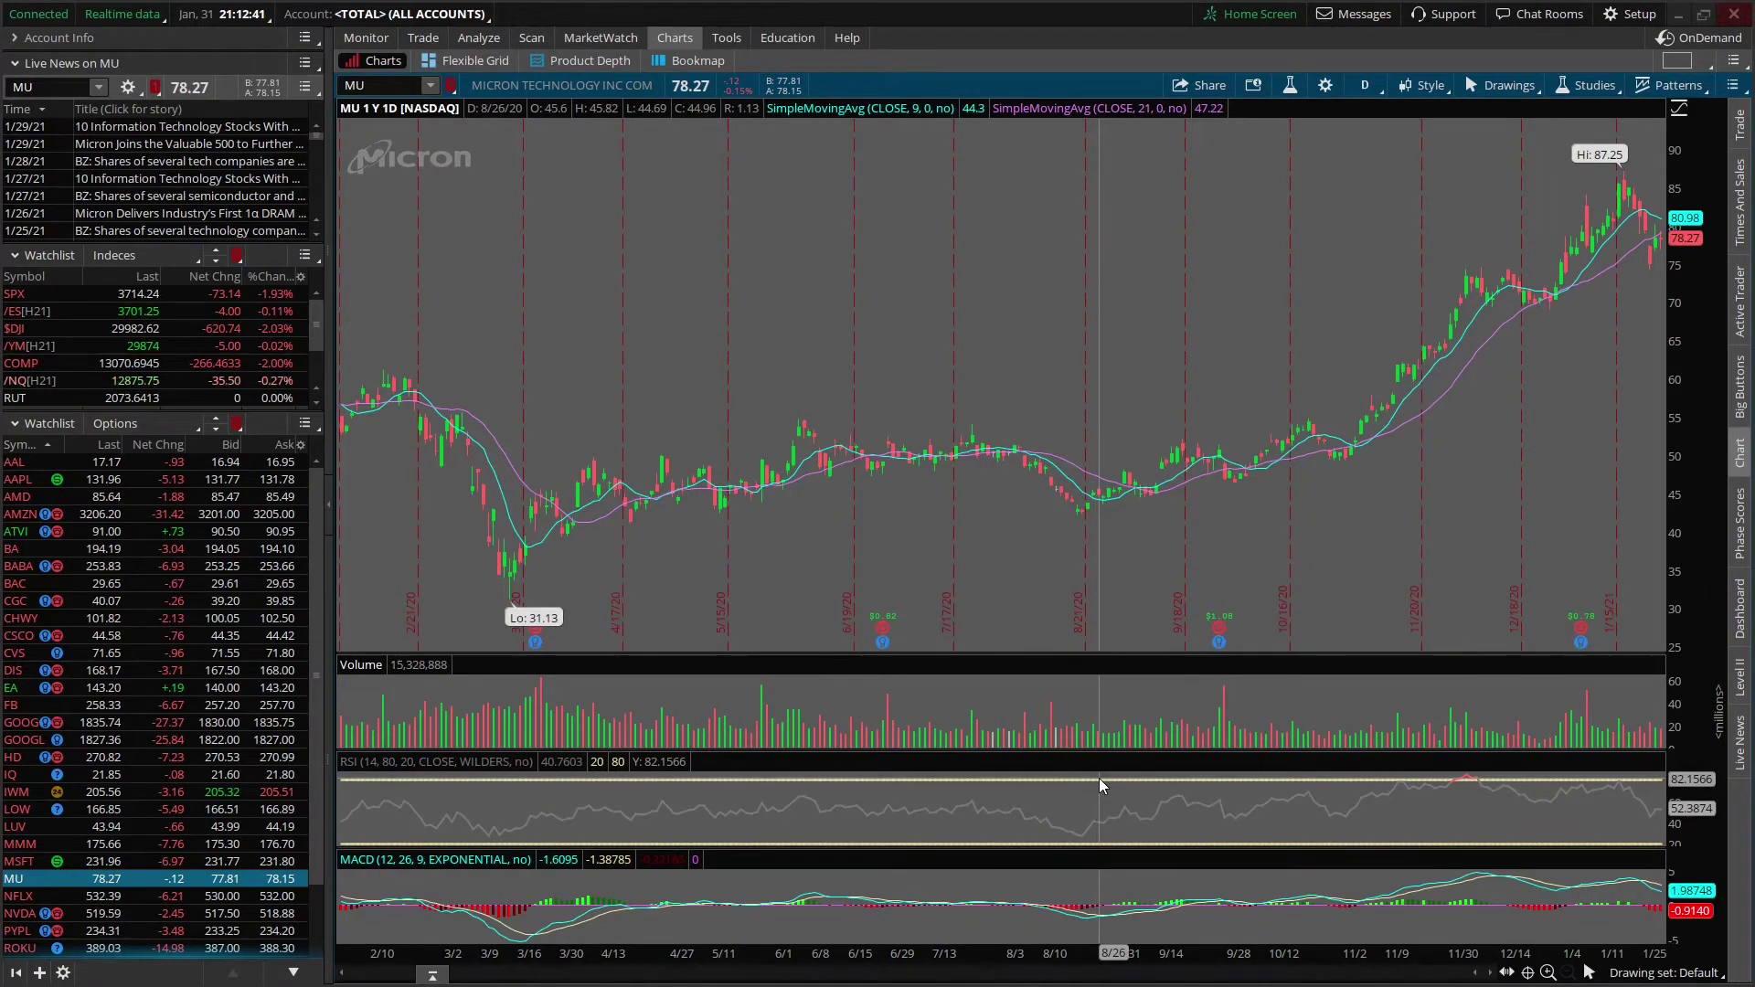
Change the chart background back to the near-black shade in the appearance settings and apply it
click(1325, 87)
click(847, 221)
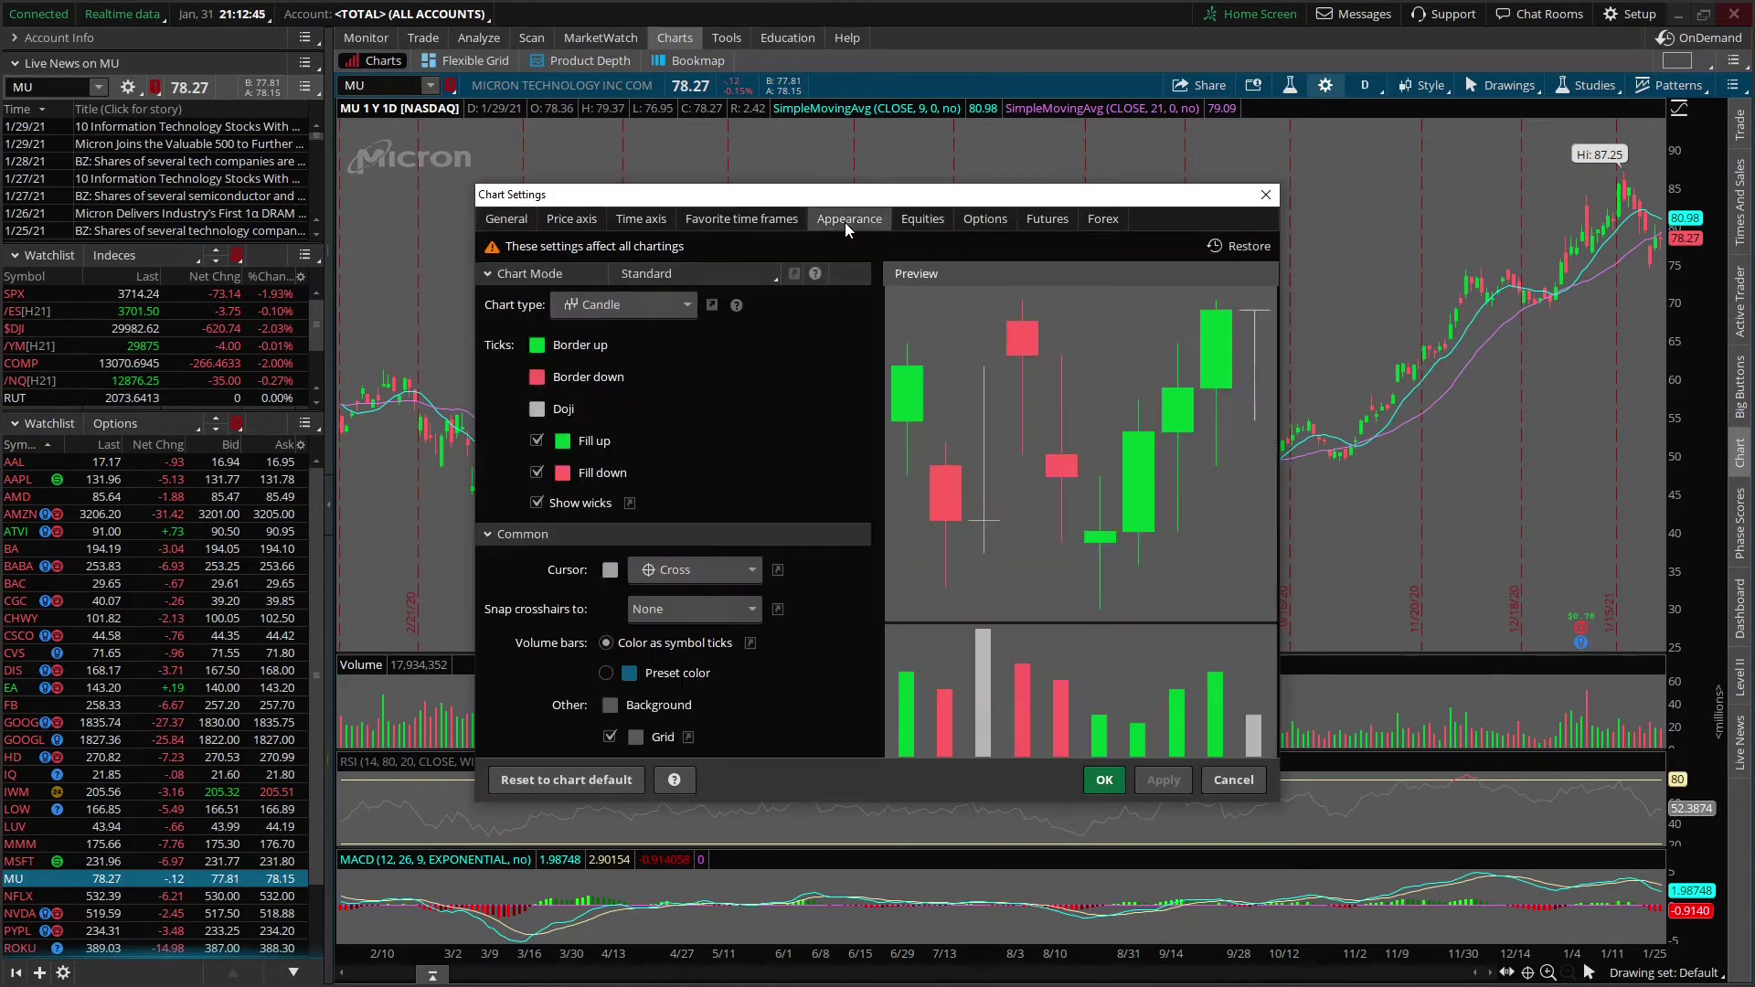
click(610, 705)
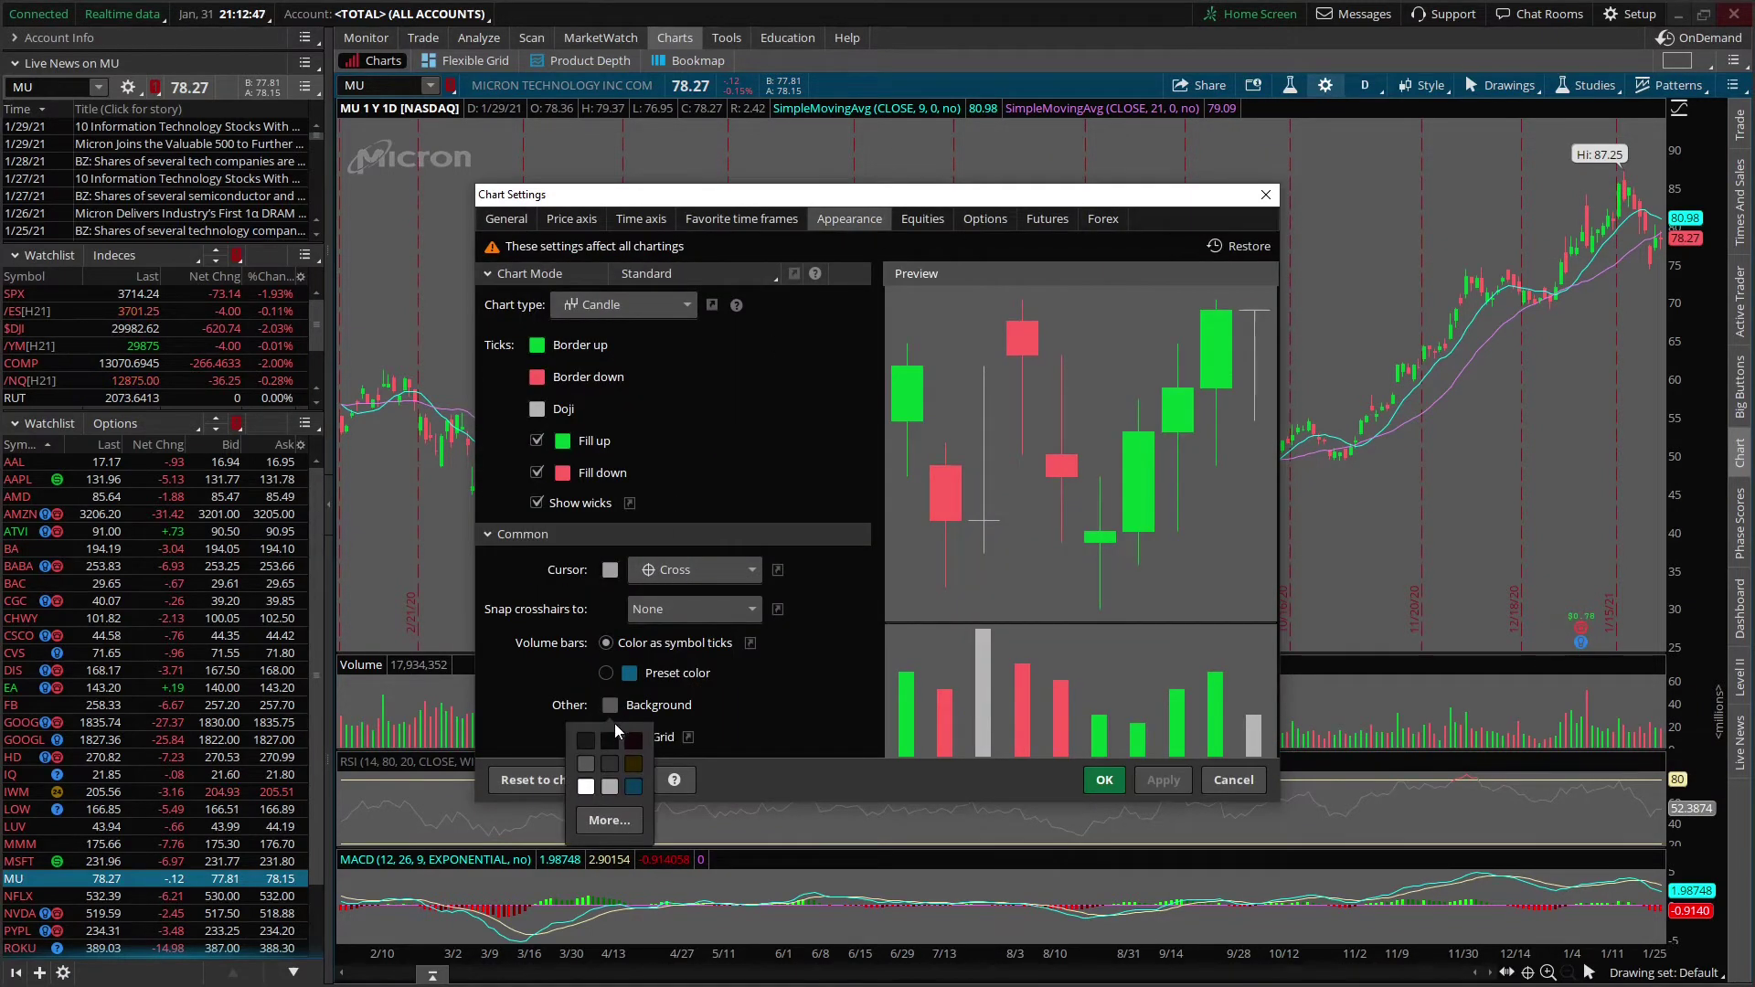
click(595, 746)
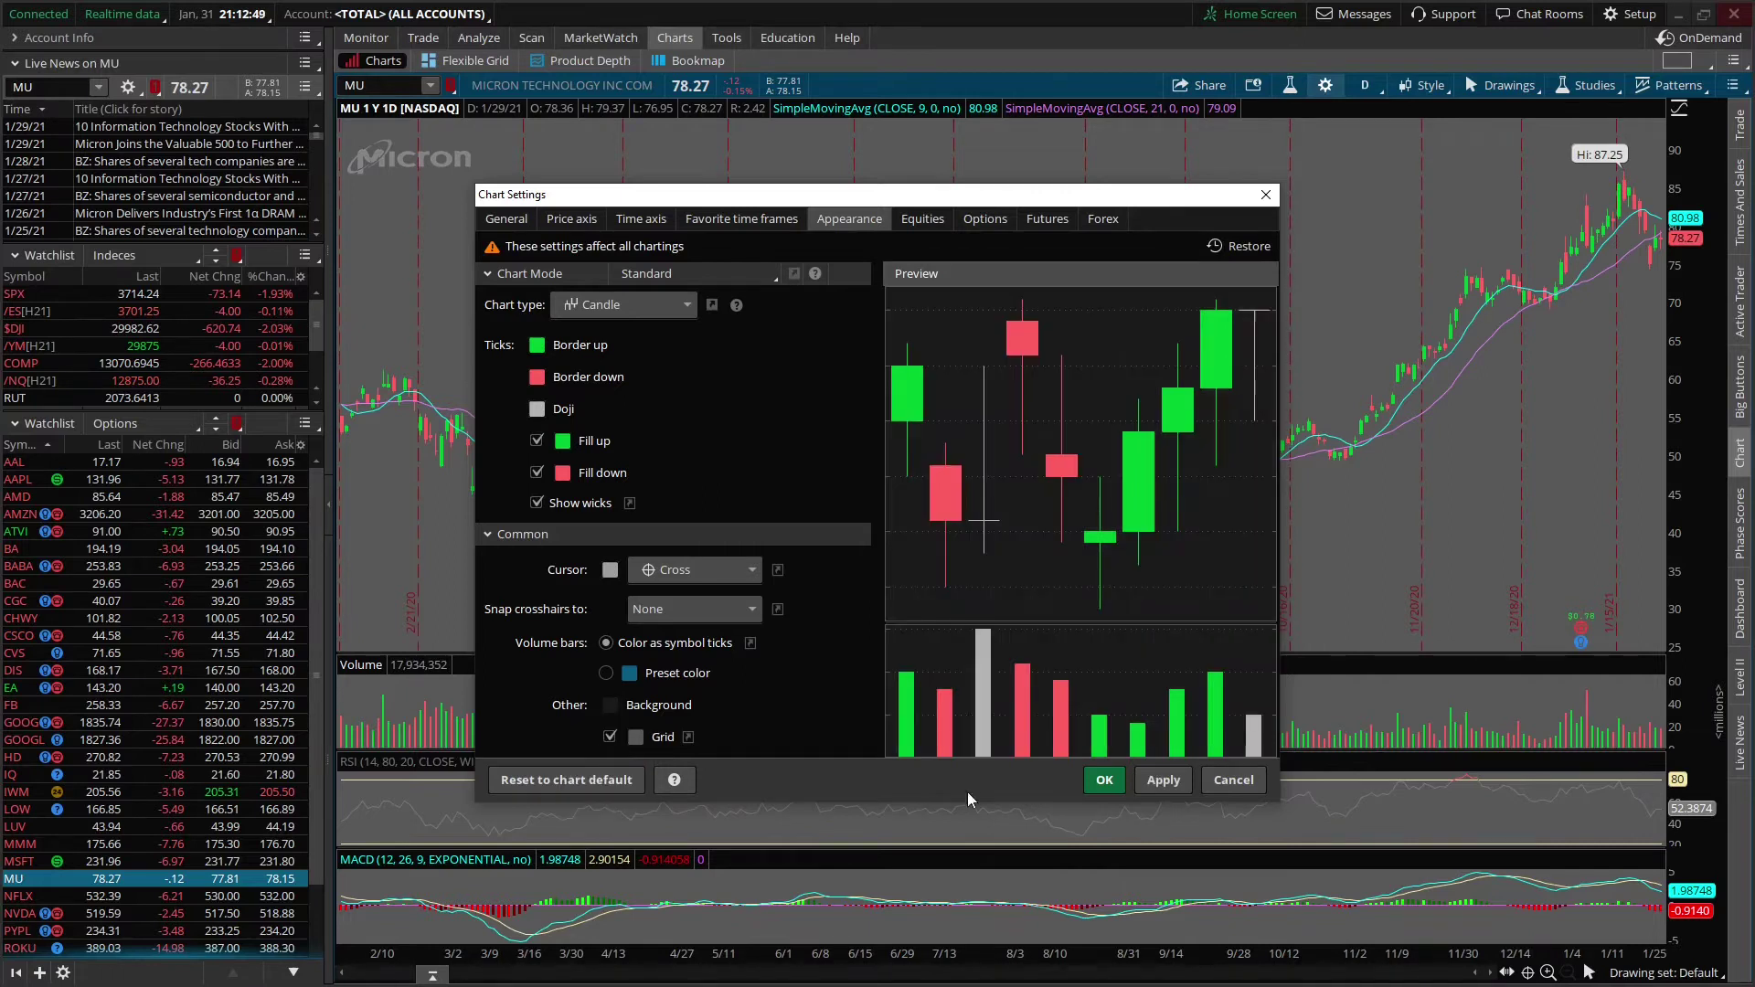
click(1104, 779)
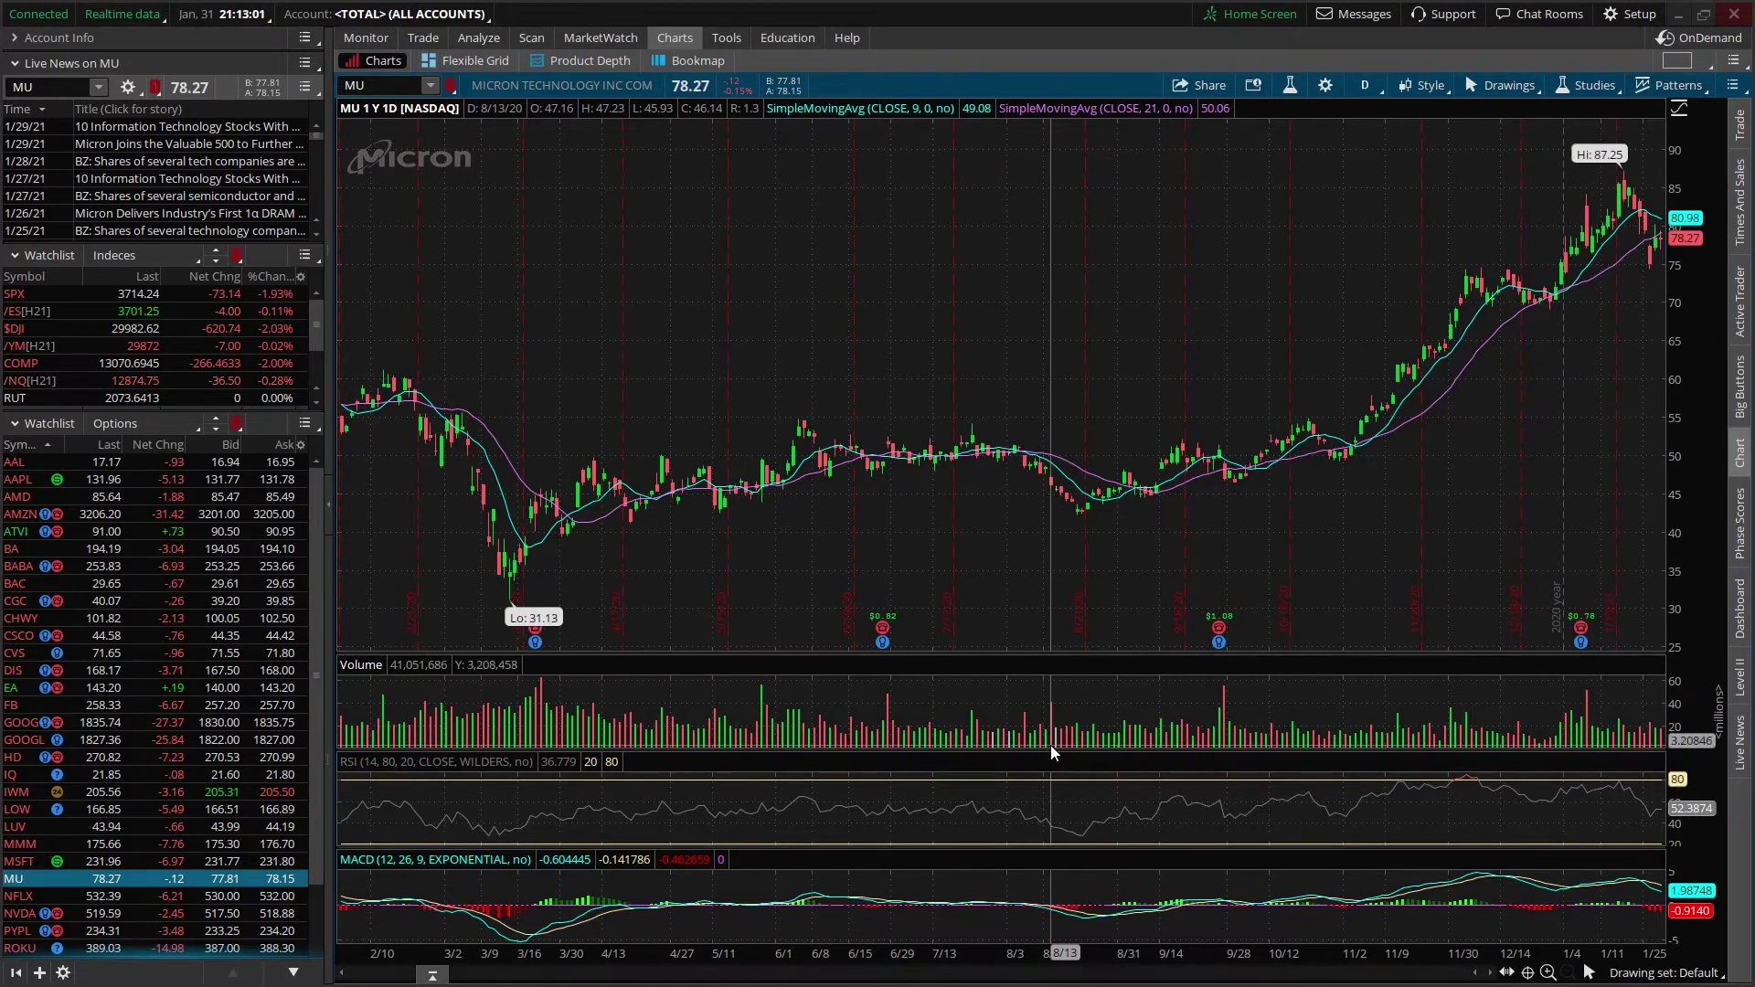
Switch the MU chart's type to Bar
click(1433, 85)
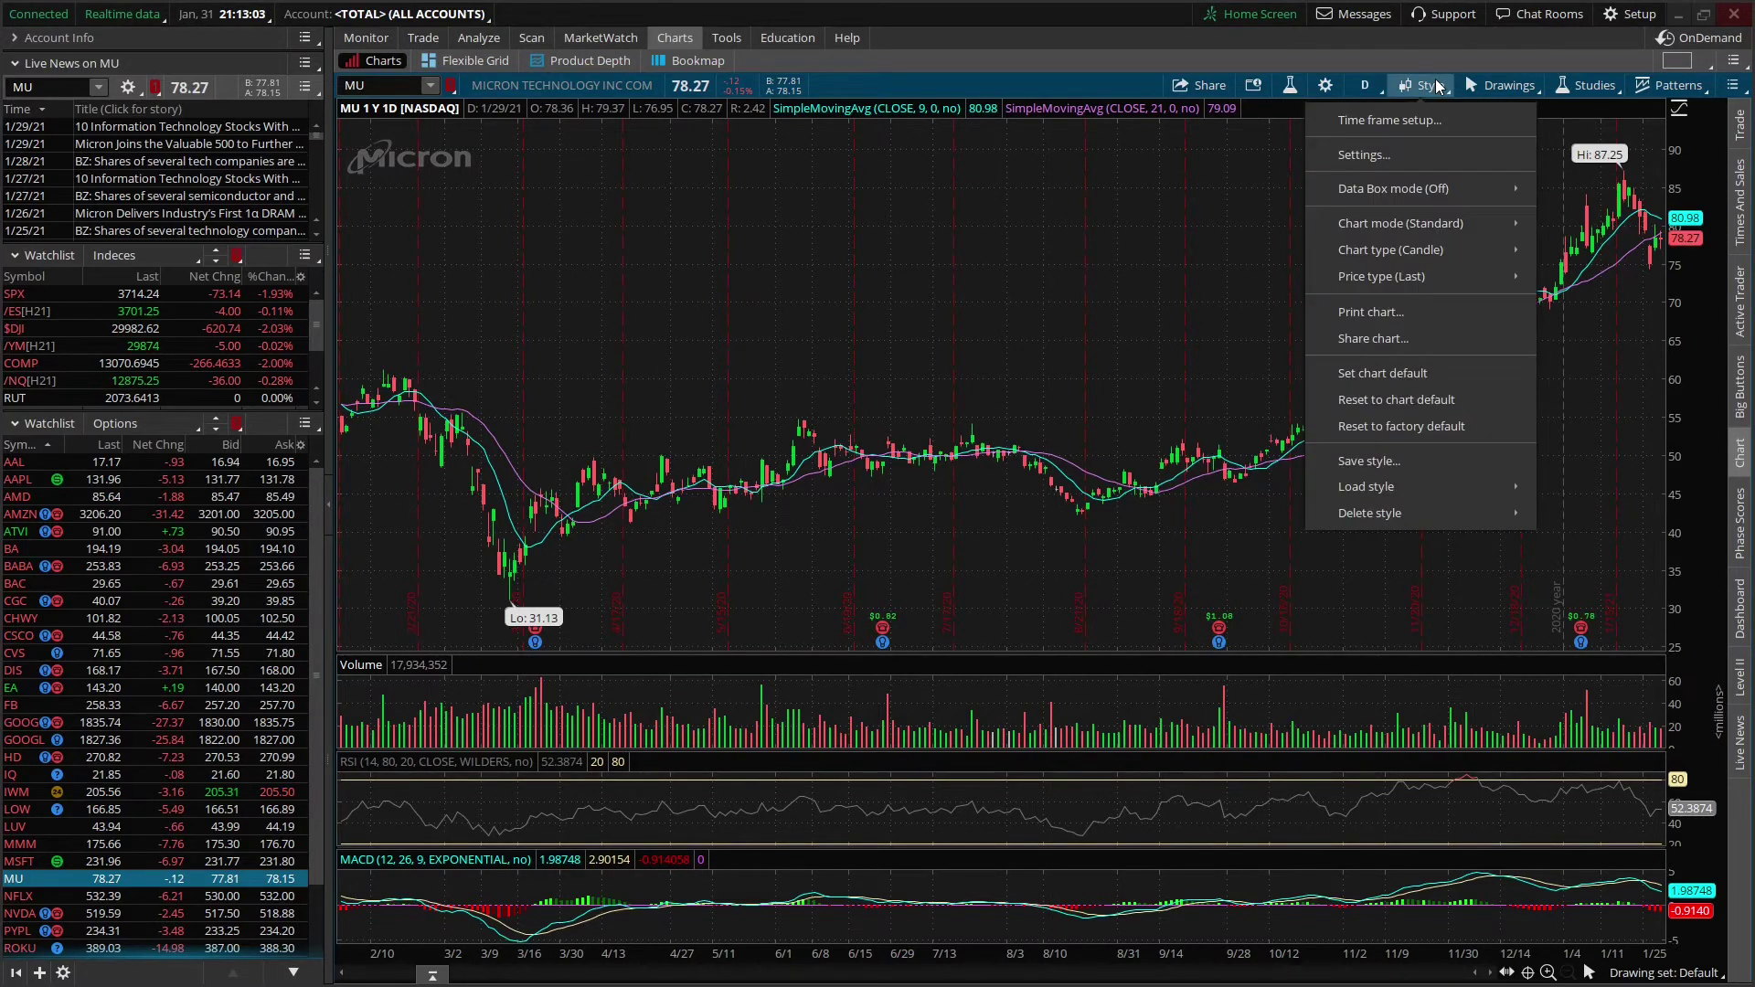
mouse_move(1413, 257)
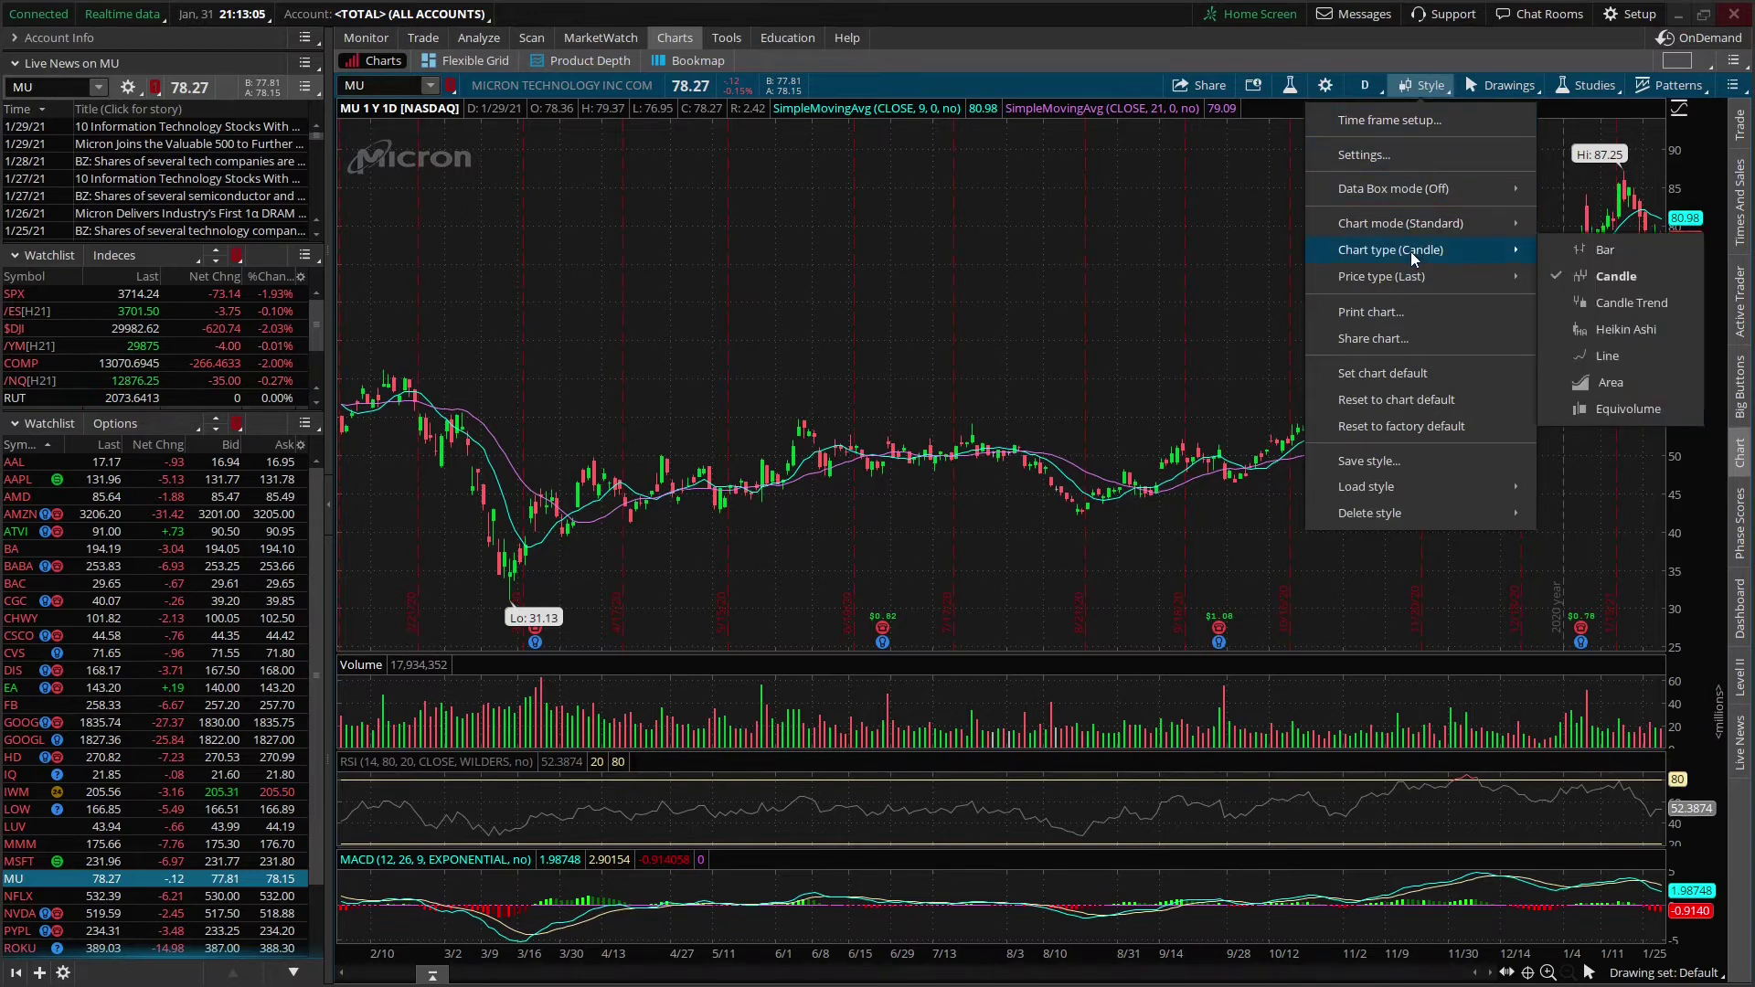
click(1588, 251)
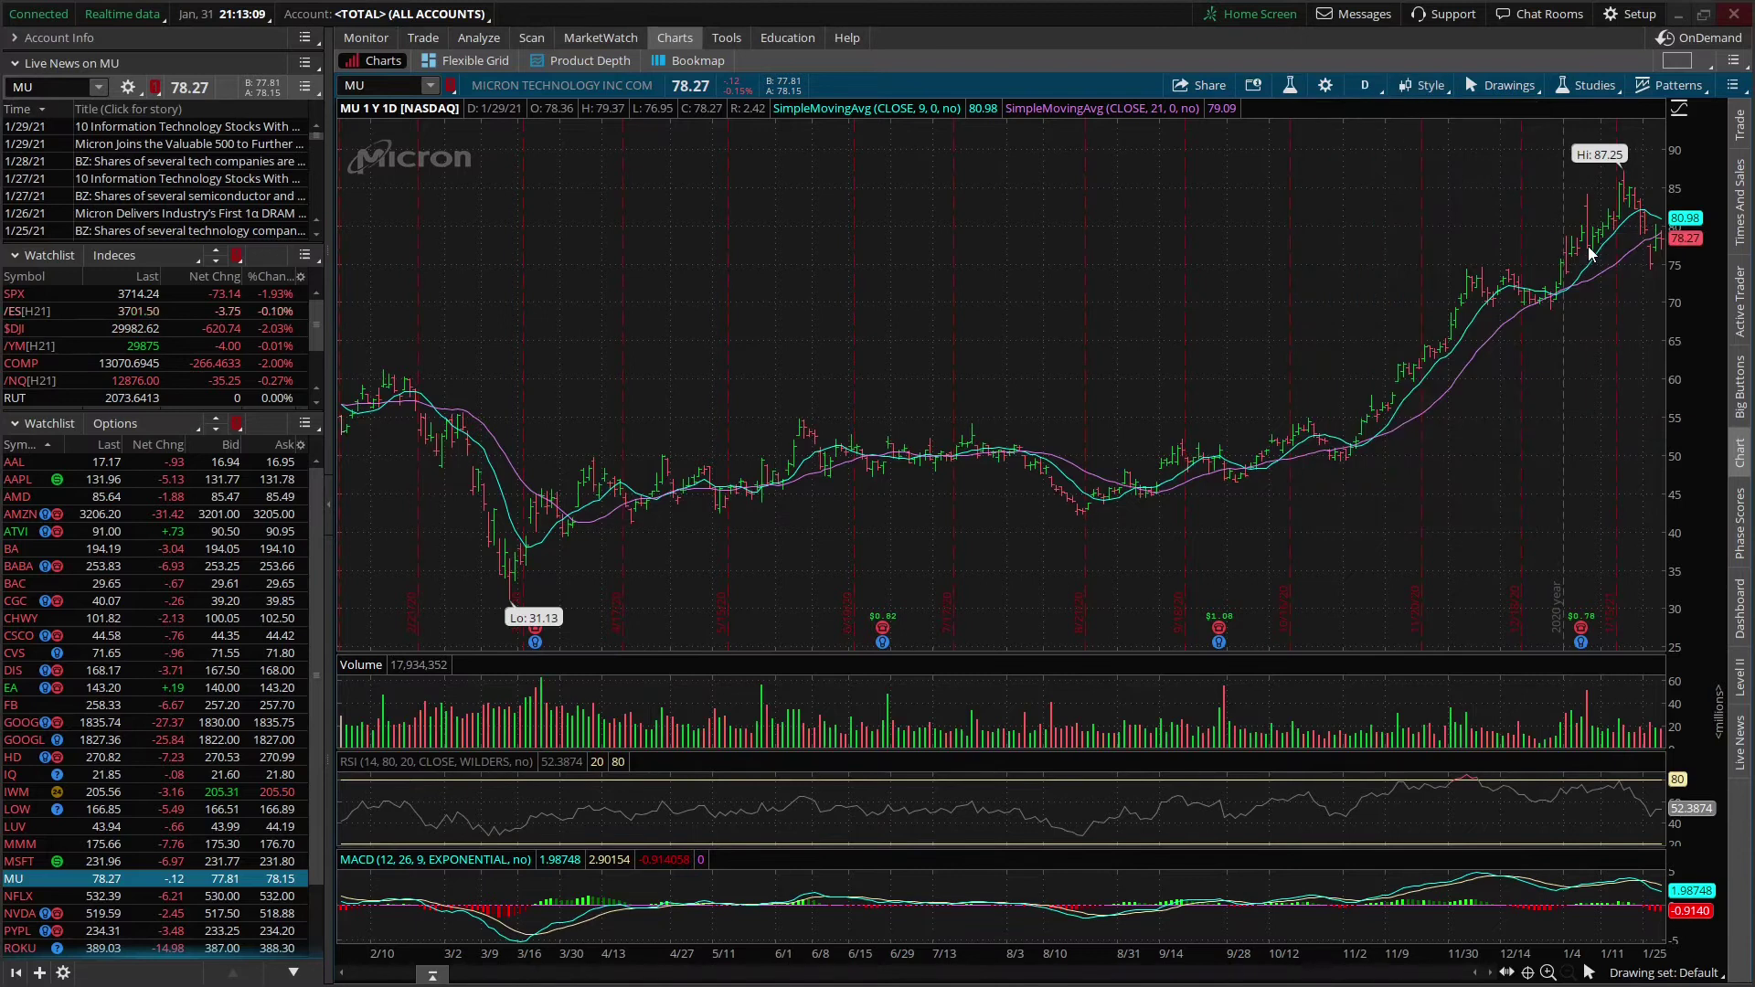
Switch the MU chart's type to Heikin Ashi
click(1424, 85)
mouse_move(1479, 258)
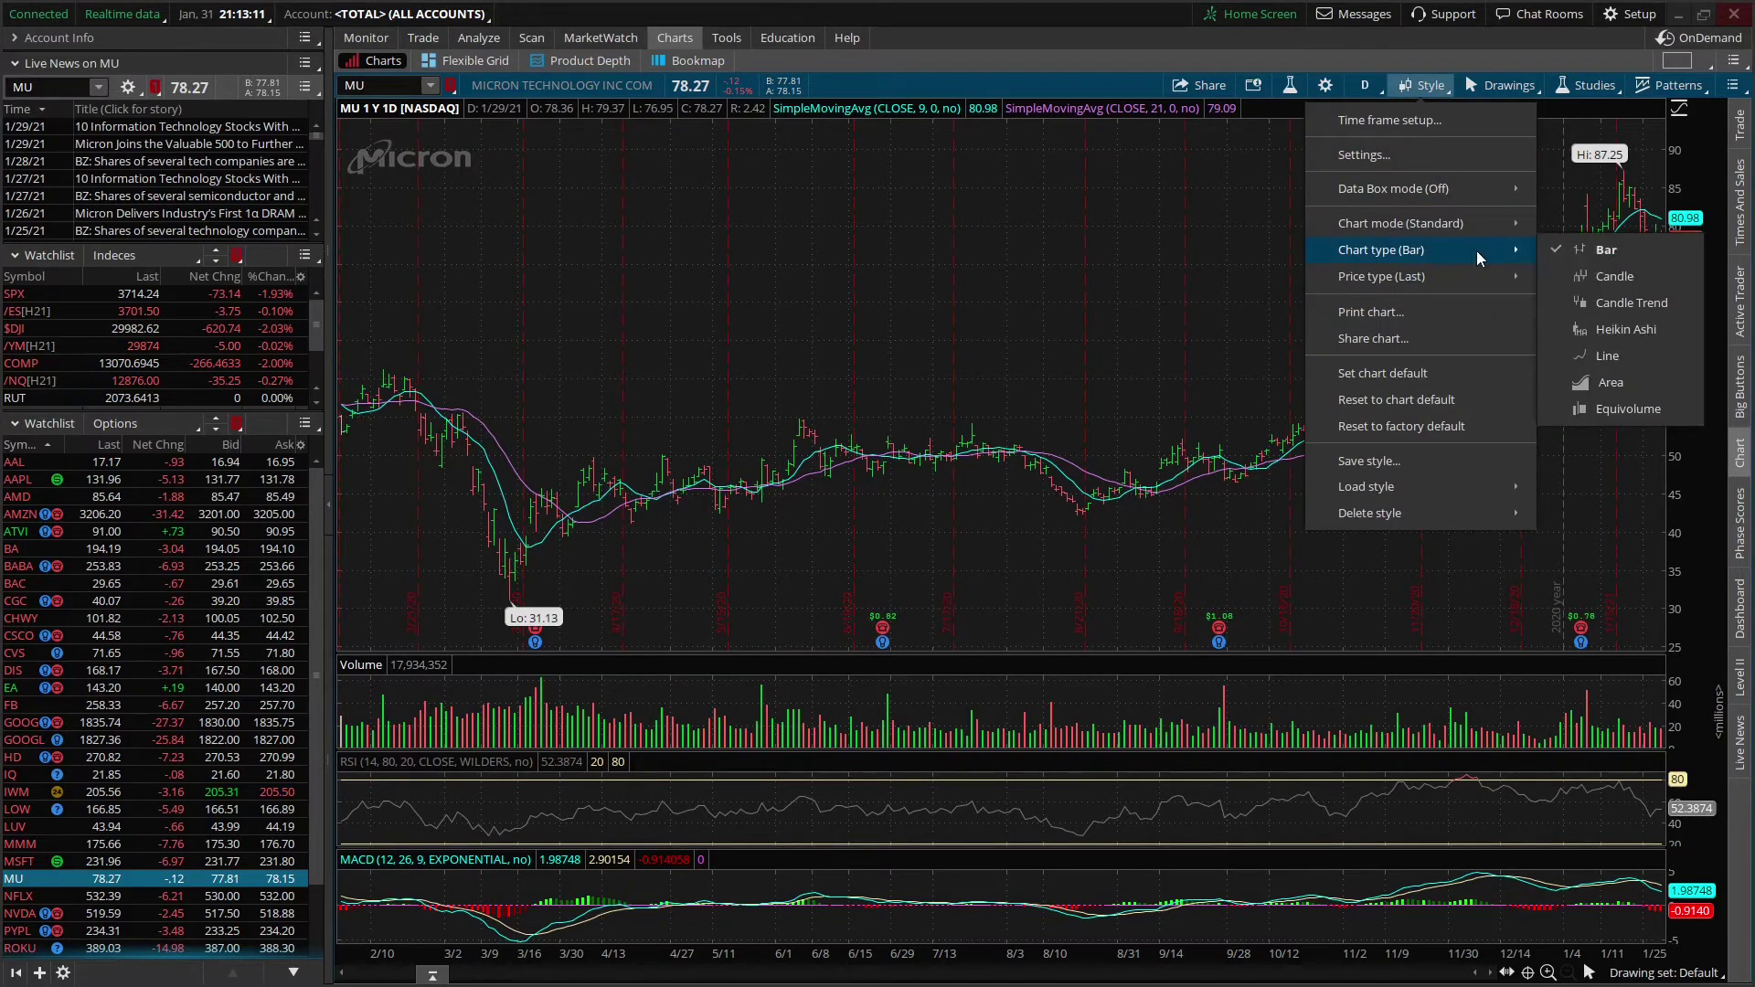
click(1612, 329)
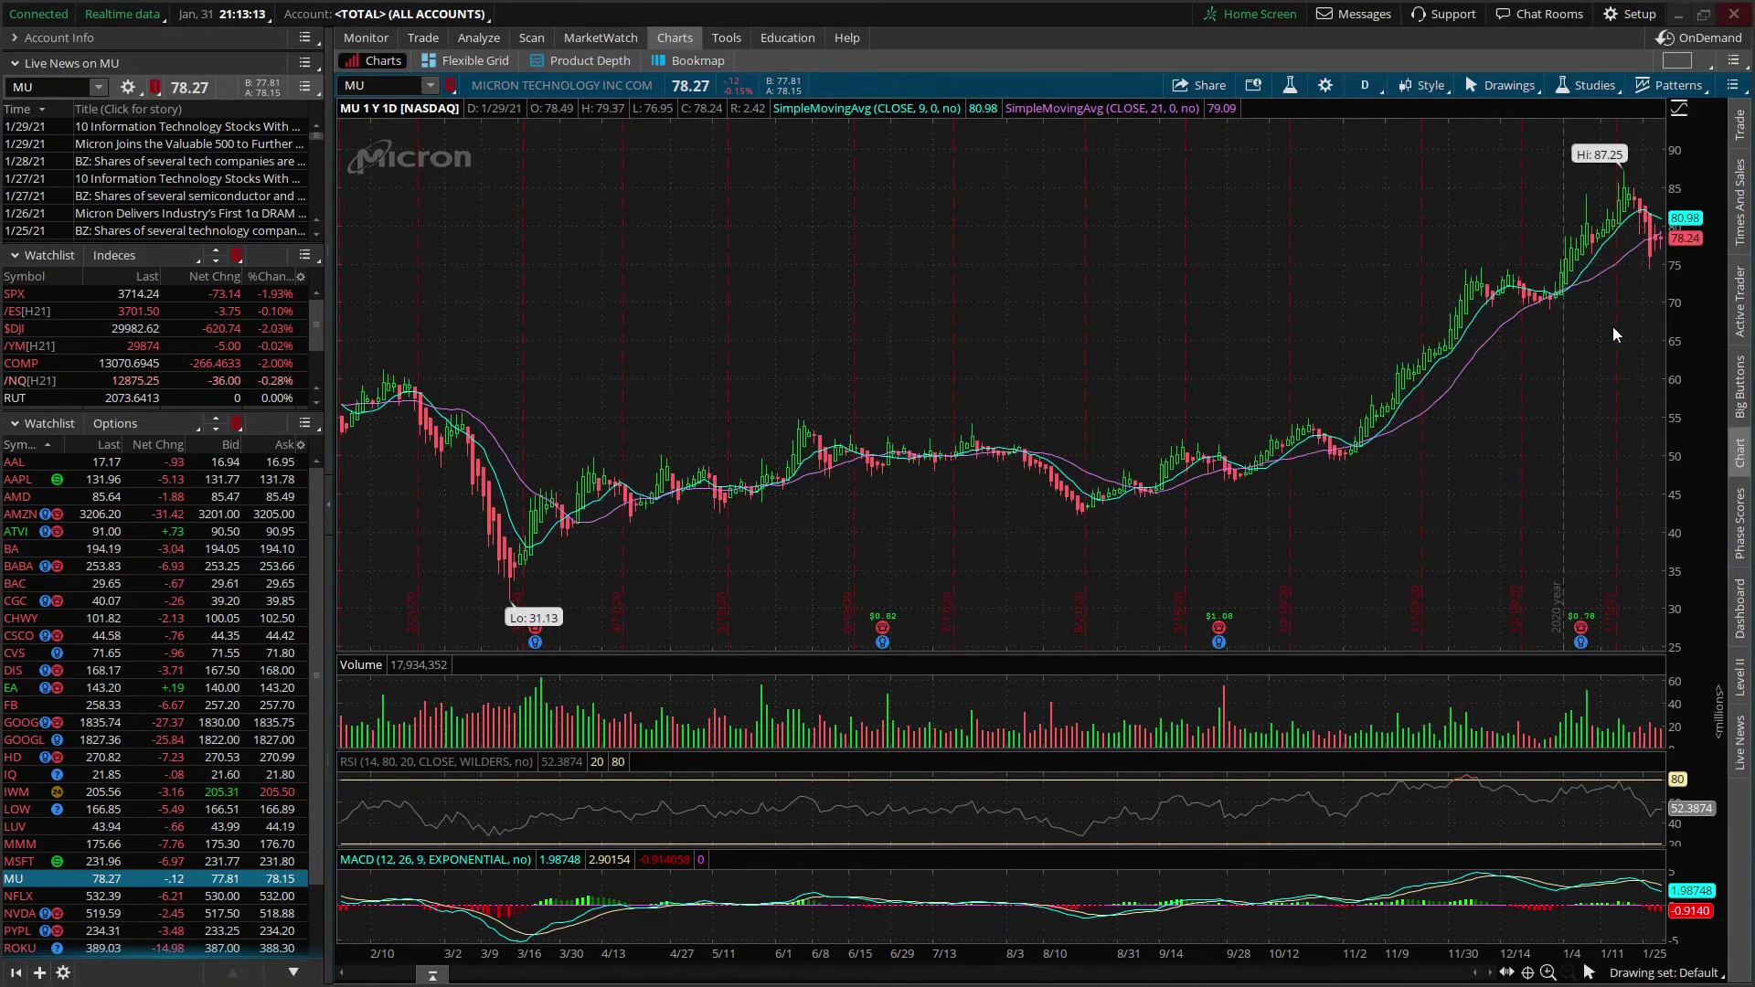
Switch the MU chart's type to Line
click(1426, 85)
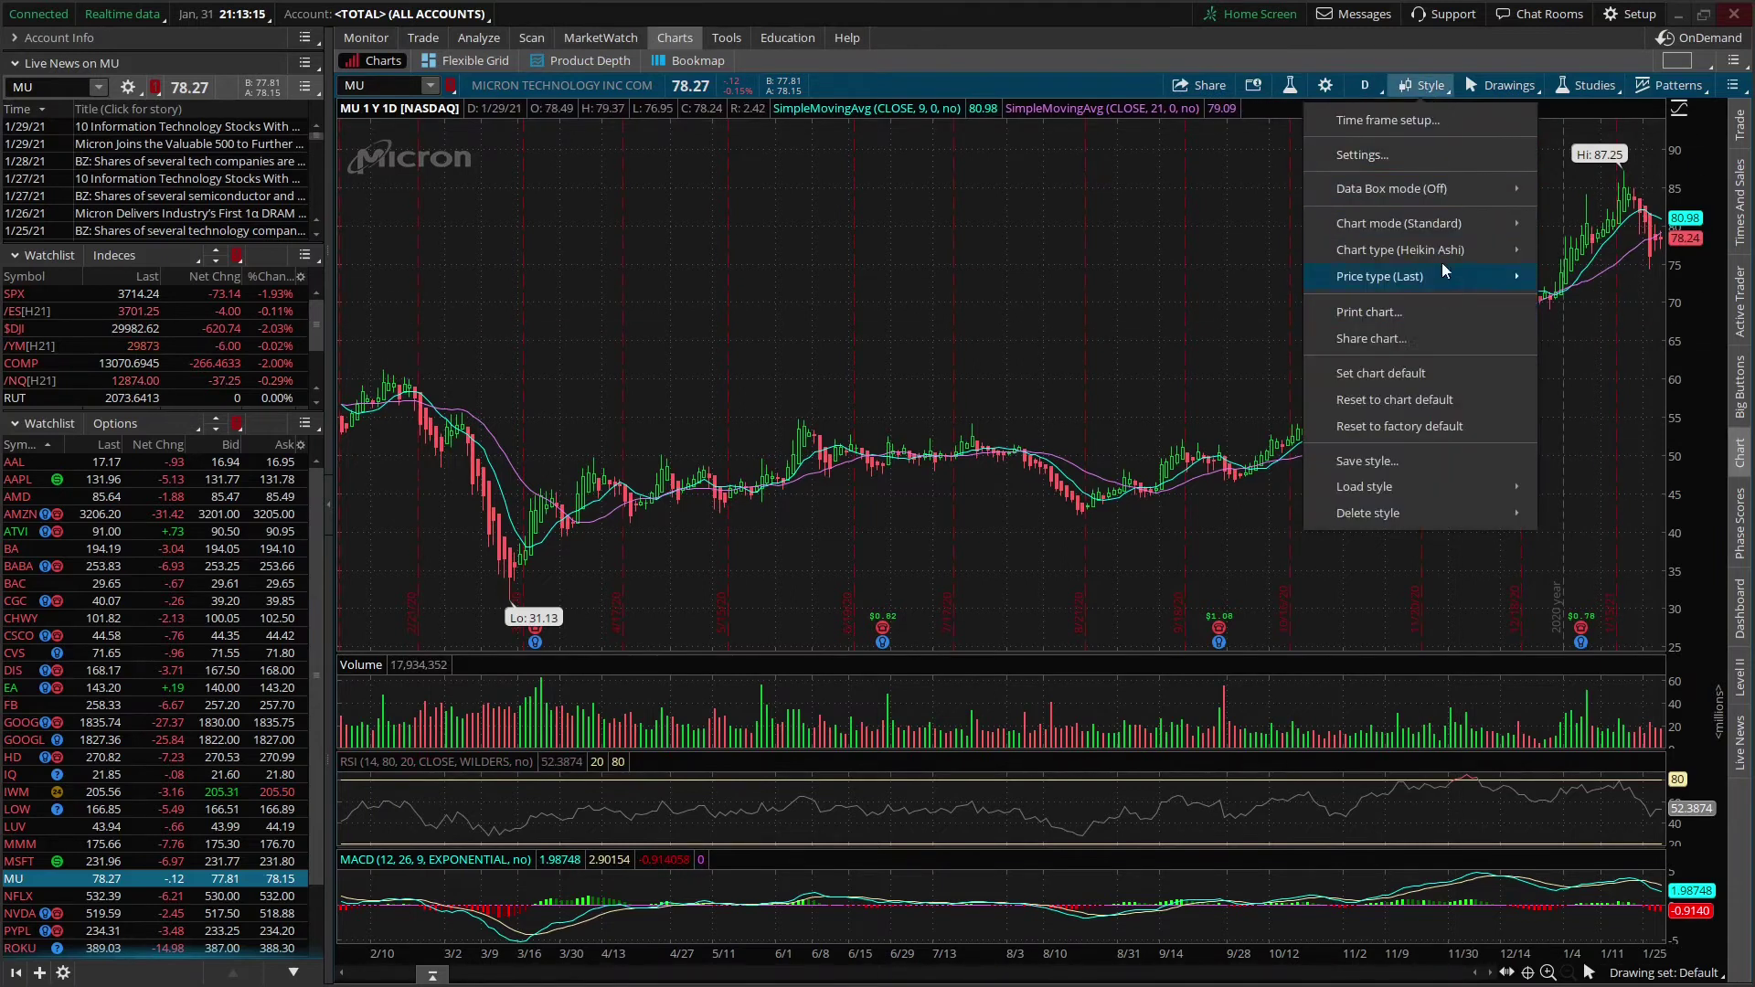
mouse_move(1442, 247)
click(1653, 360)
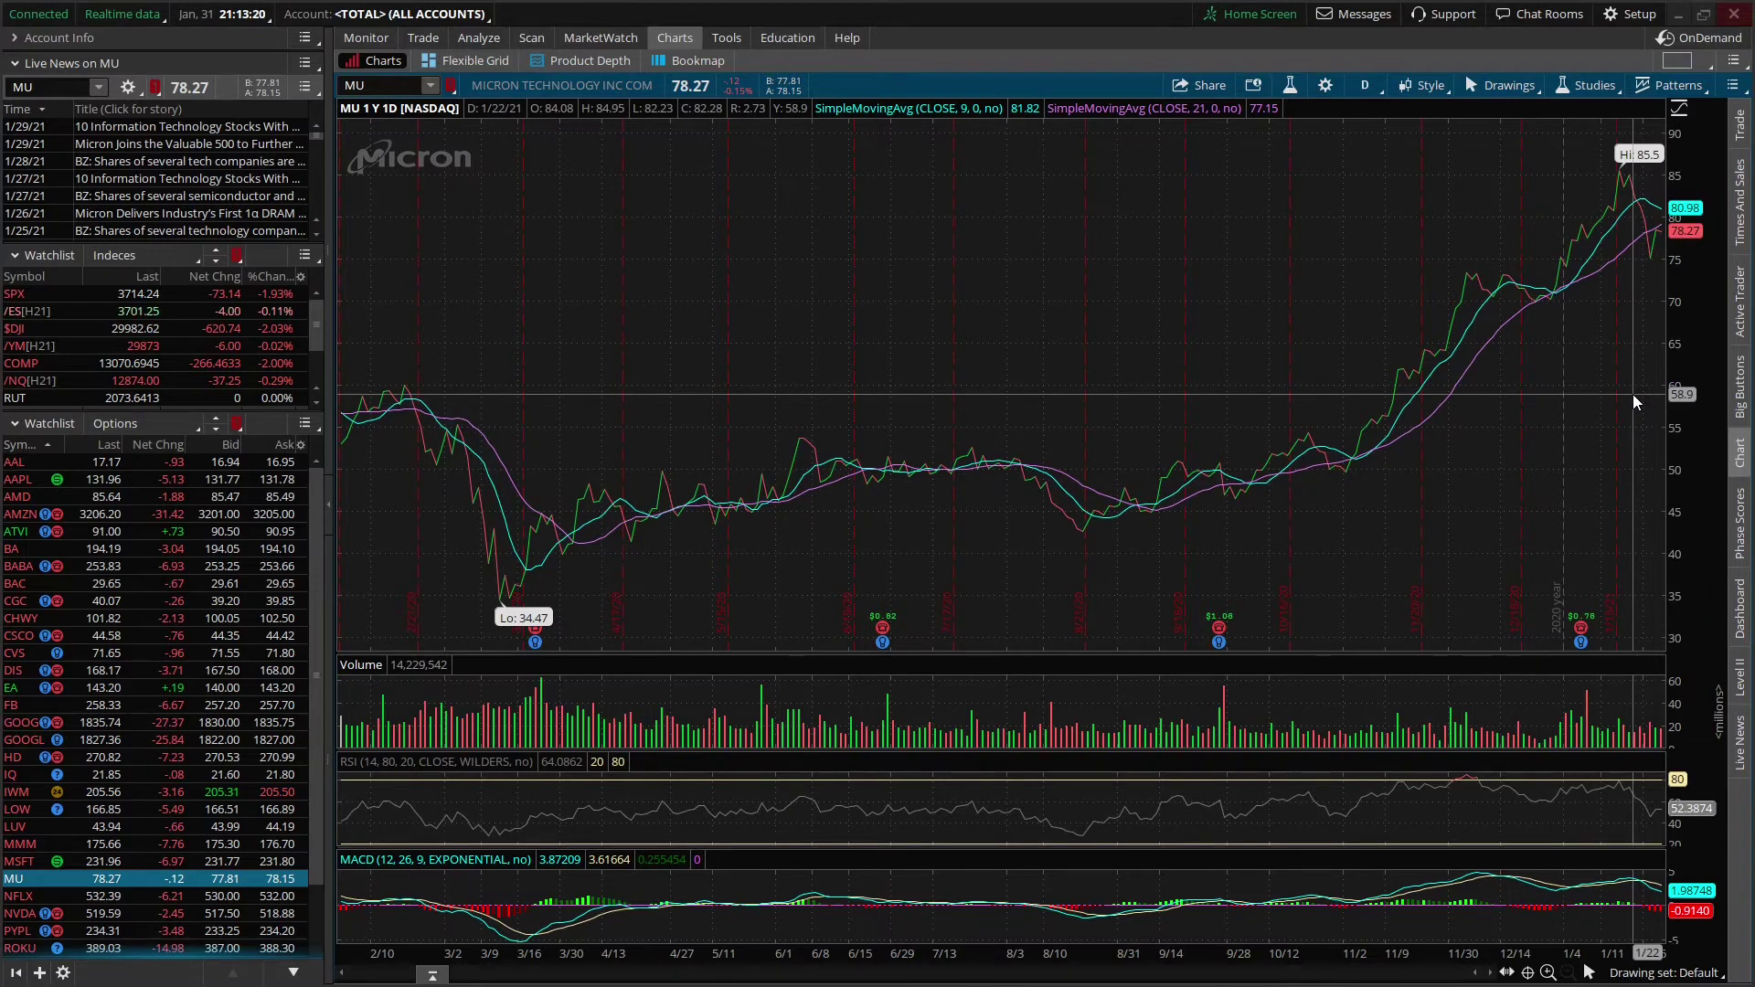
Switch the MU chart's type to Candle
click(1421, 85)
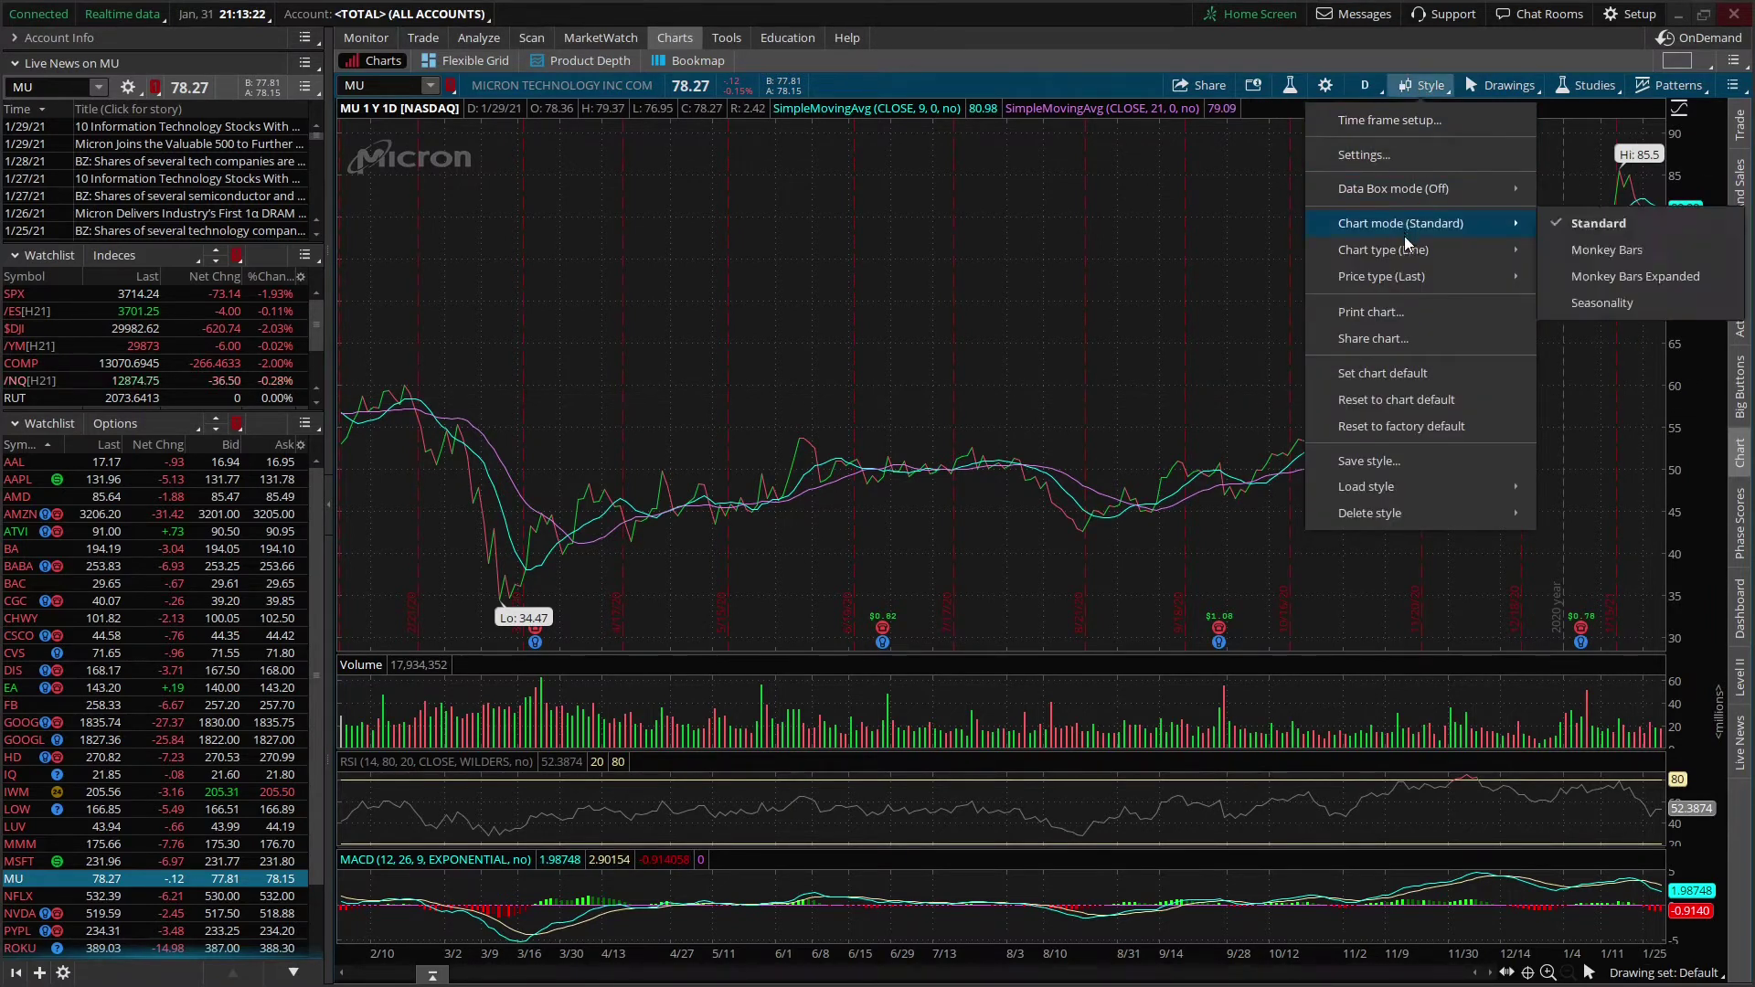
mouse_move(1410, 261)
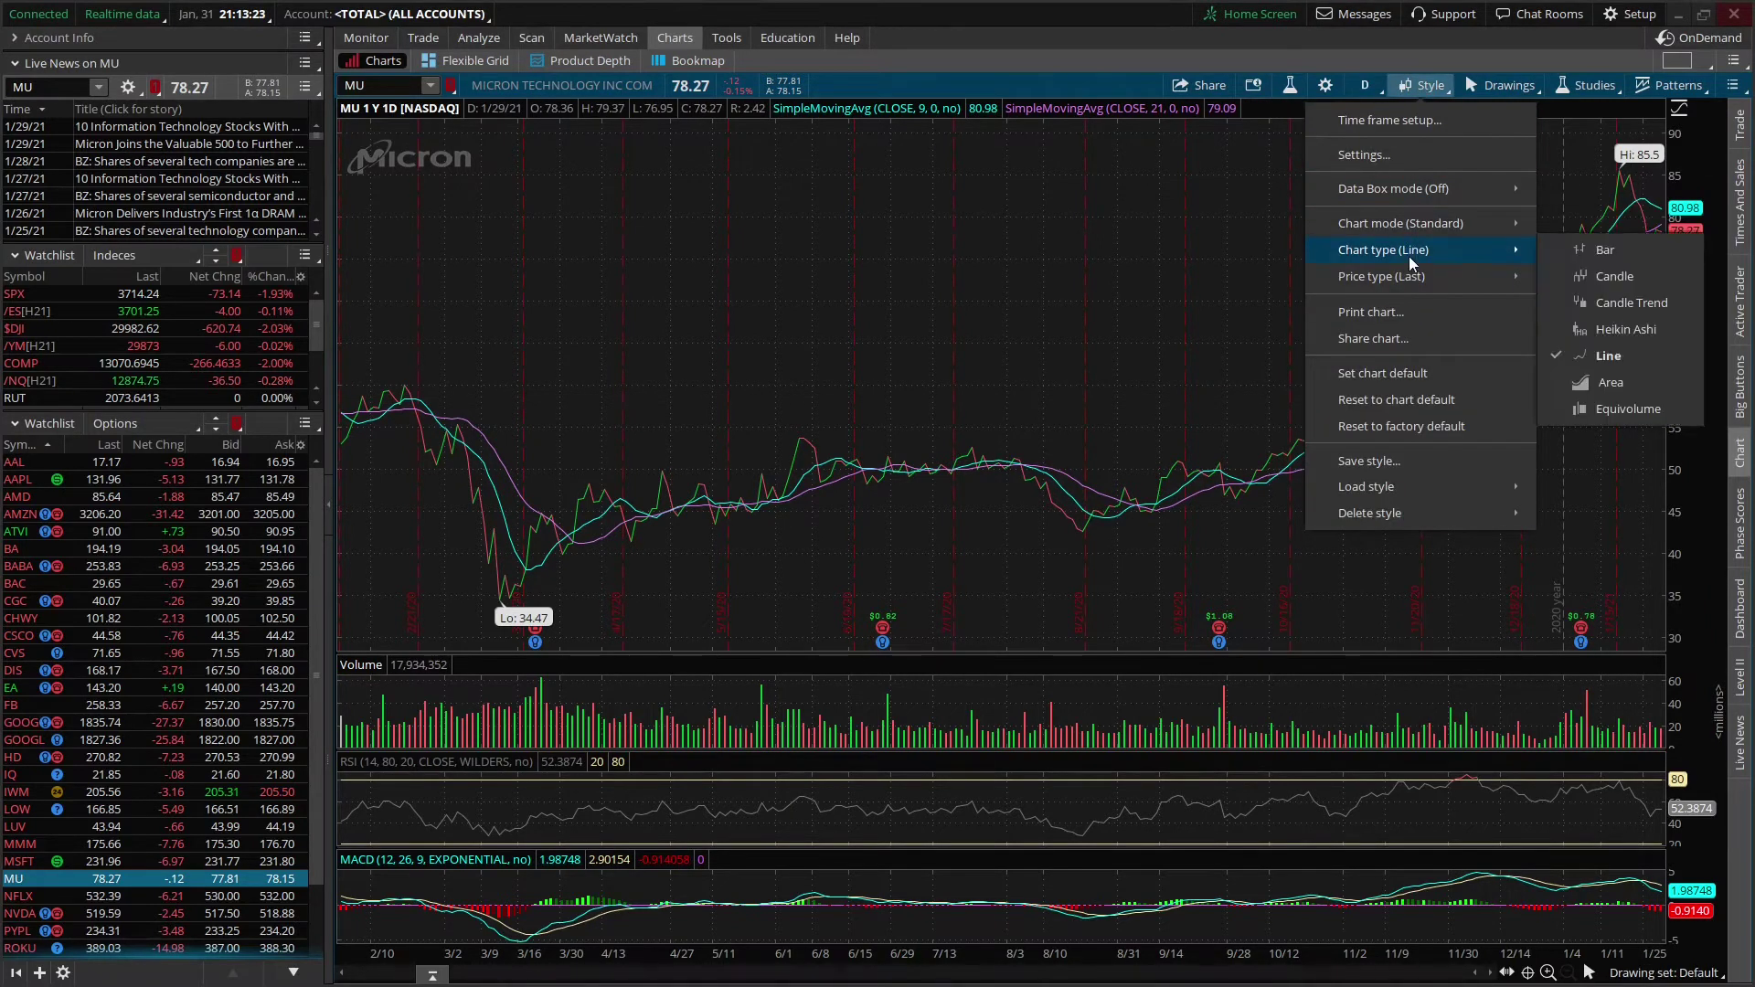
click(1630, 286)
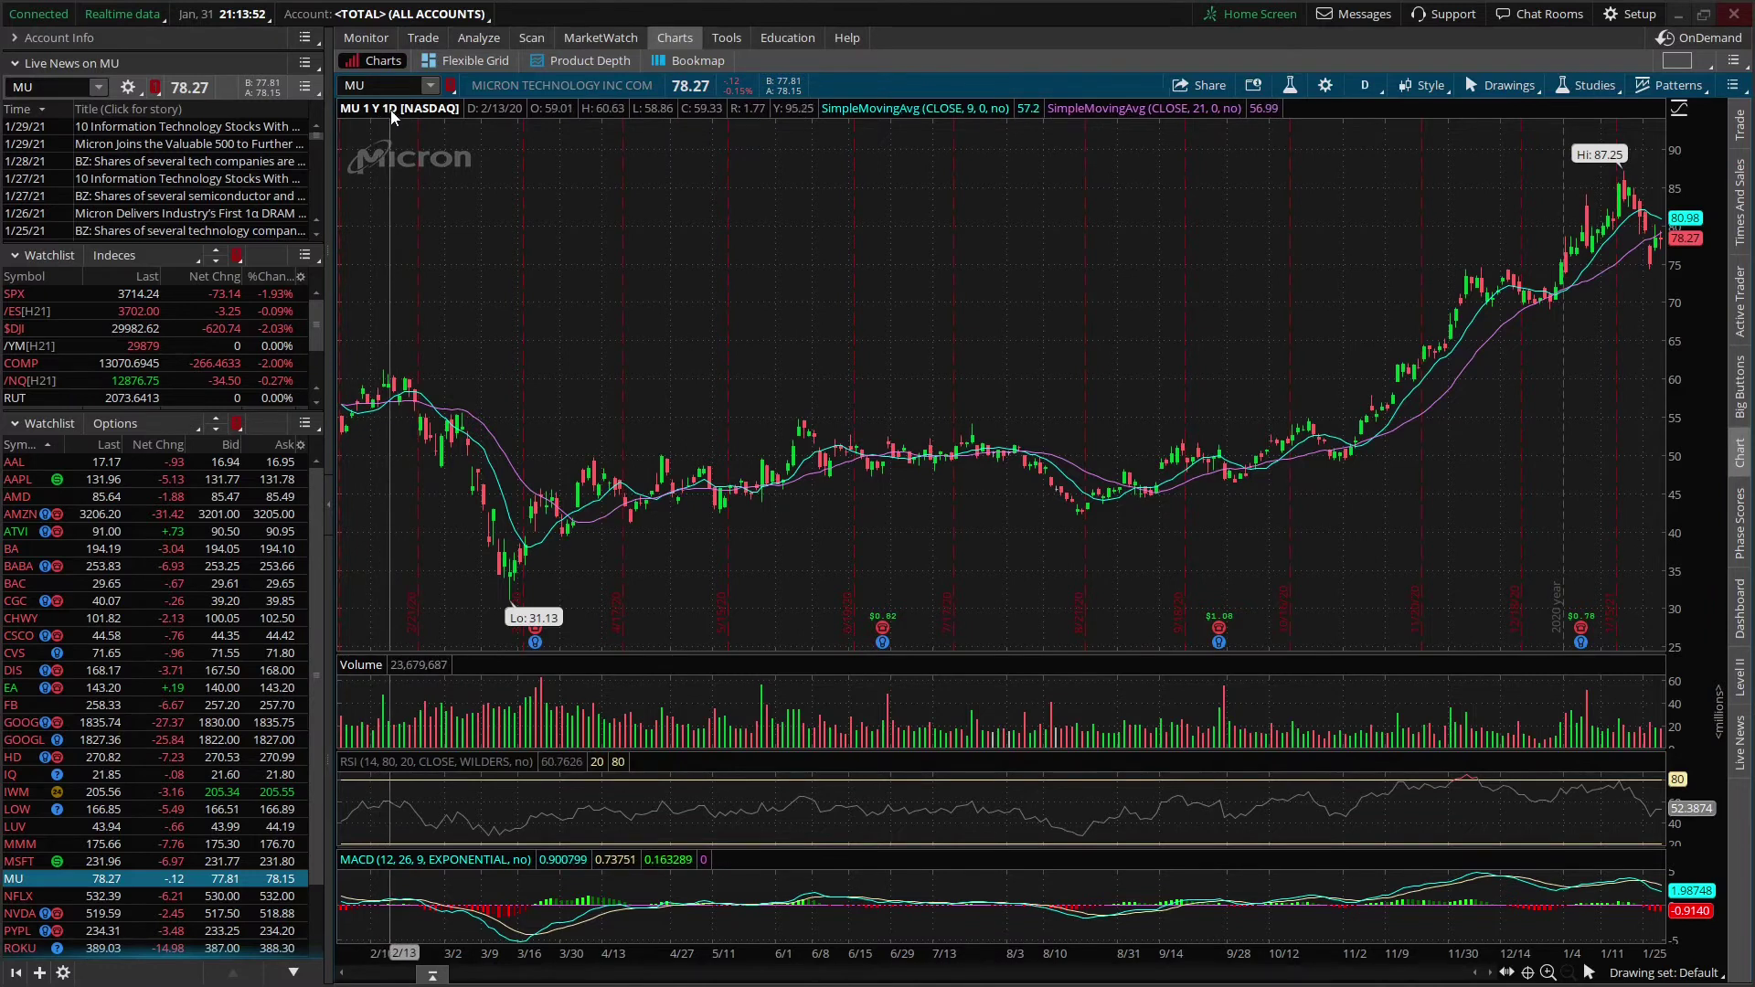
mouse_move(408, 111)
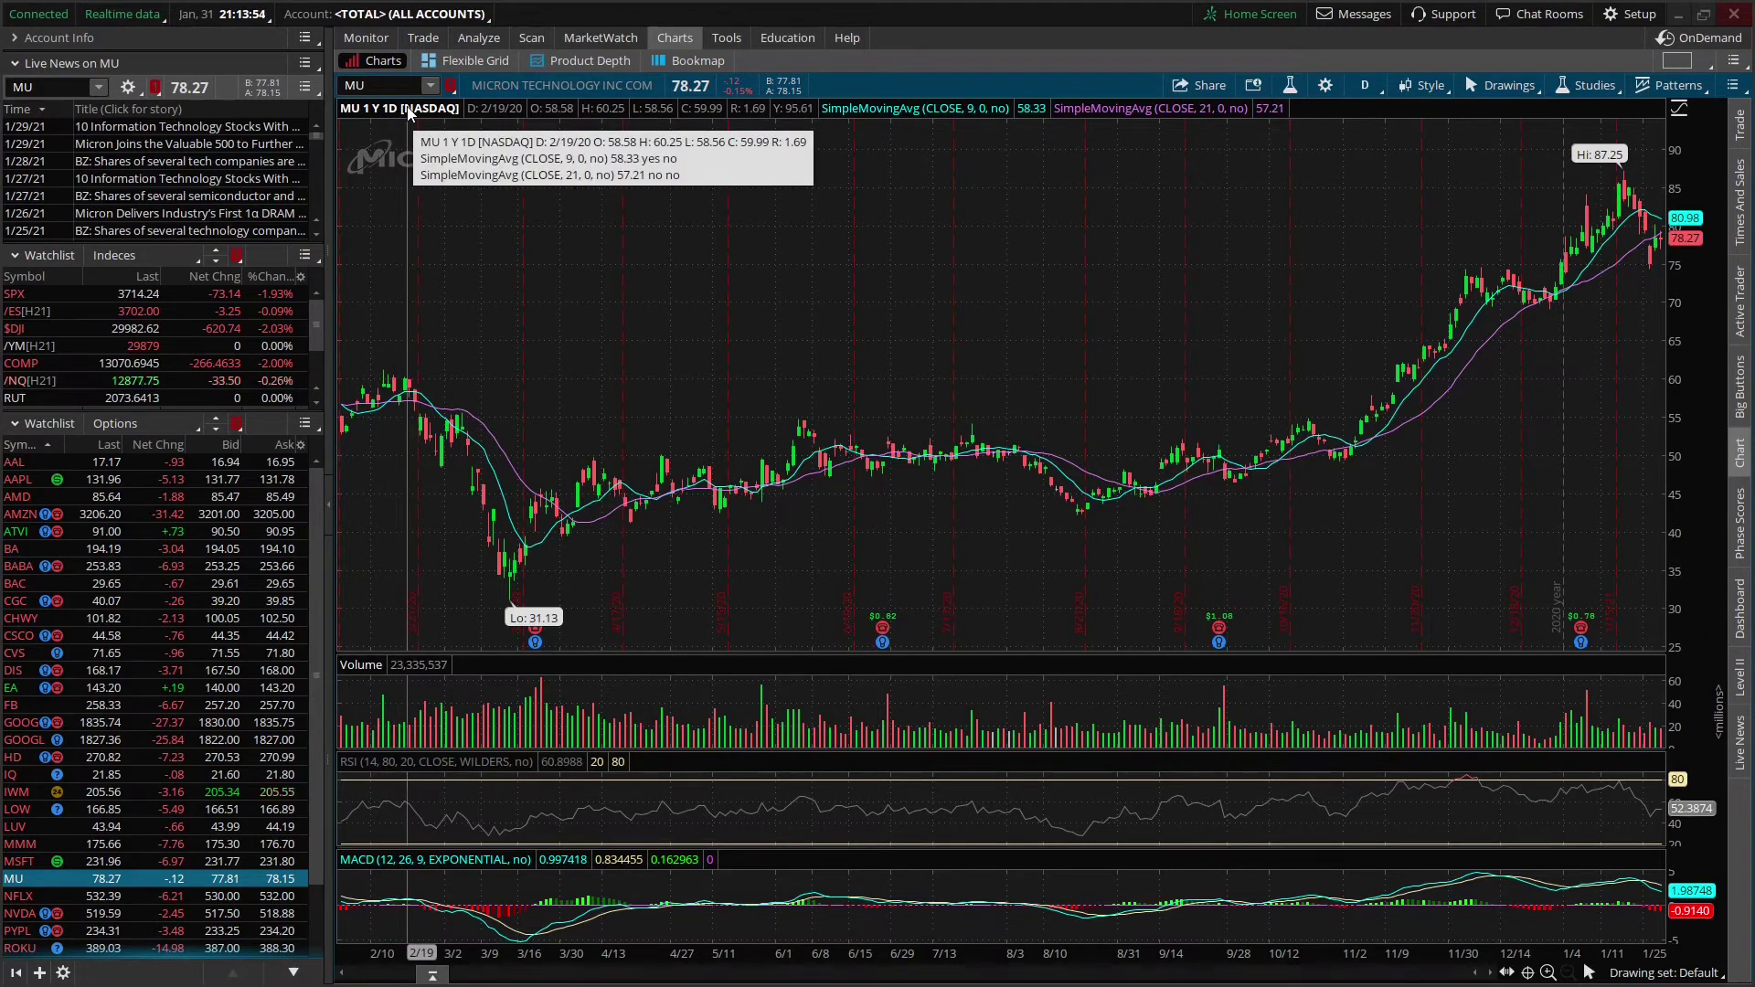
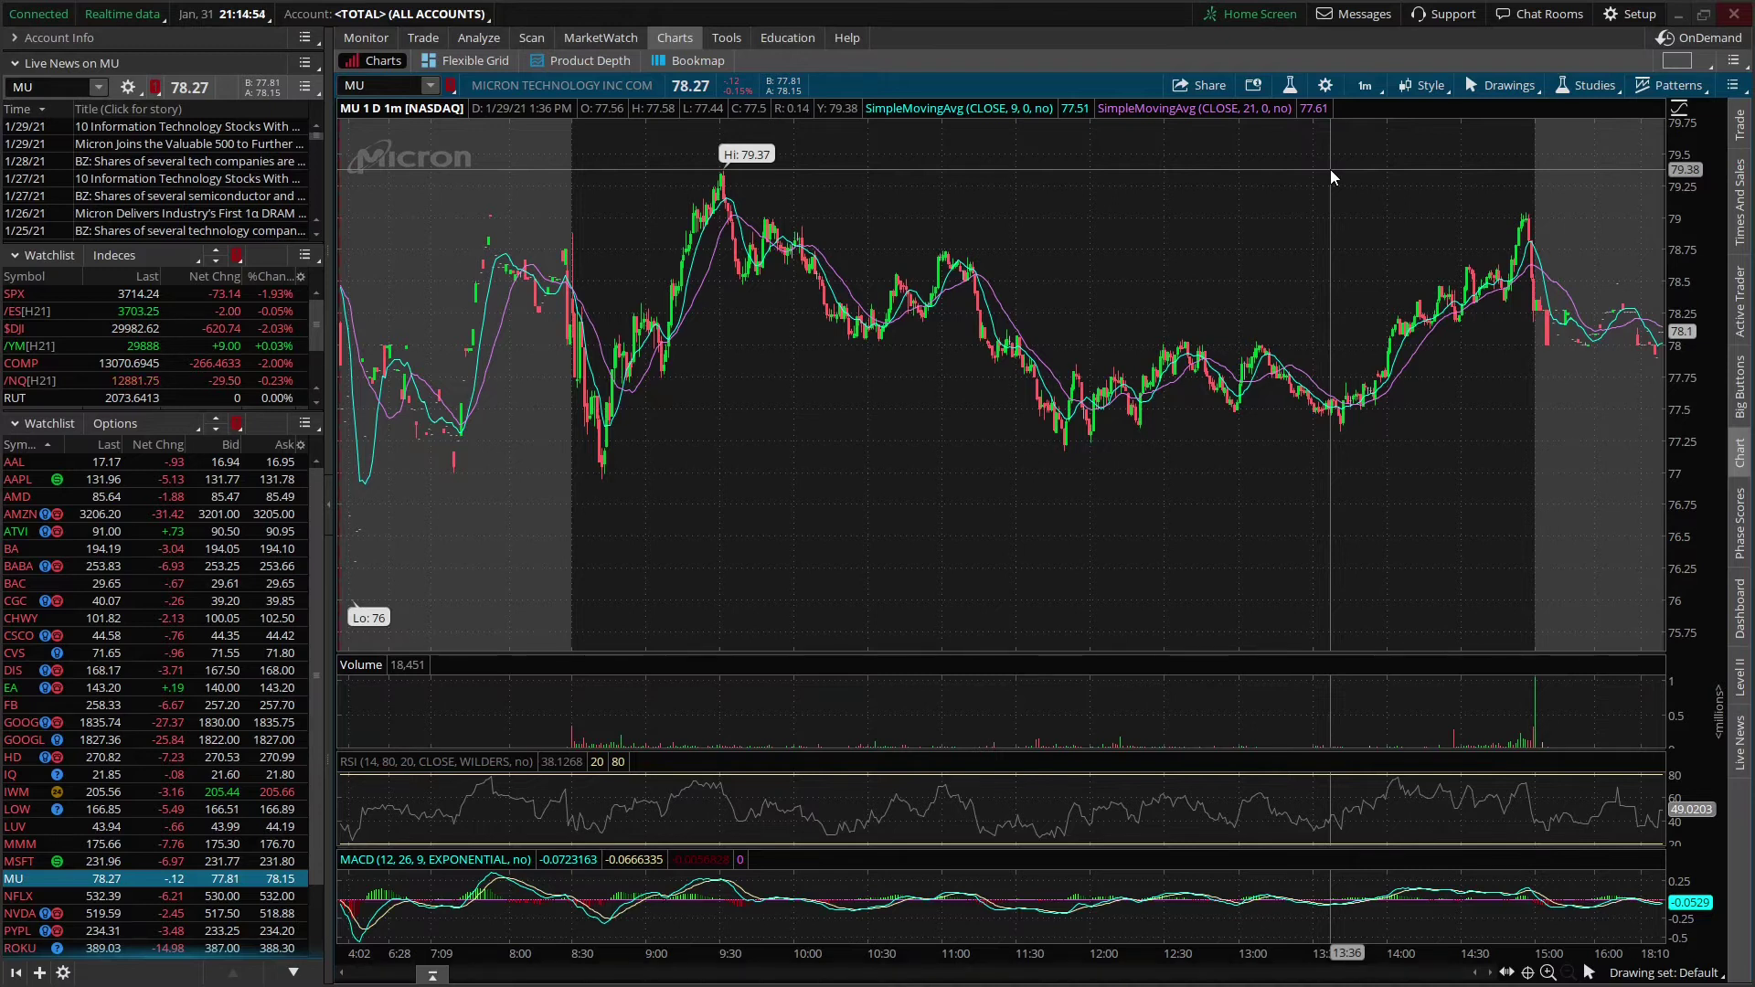
Examine the 1:36 PM to 3:04 PM stretch of the one-day, one-minute MU chart up close and return to the full-day view
drag(1330, 168, 1546, 167)
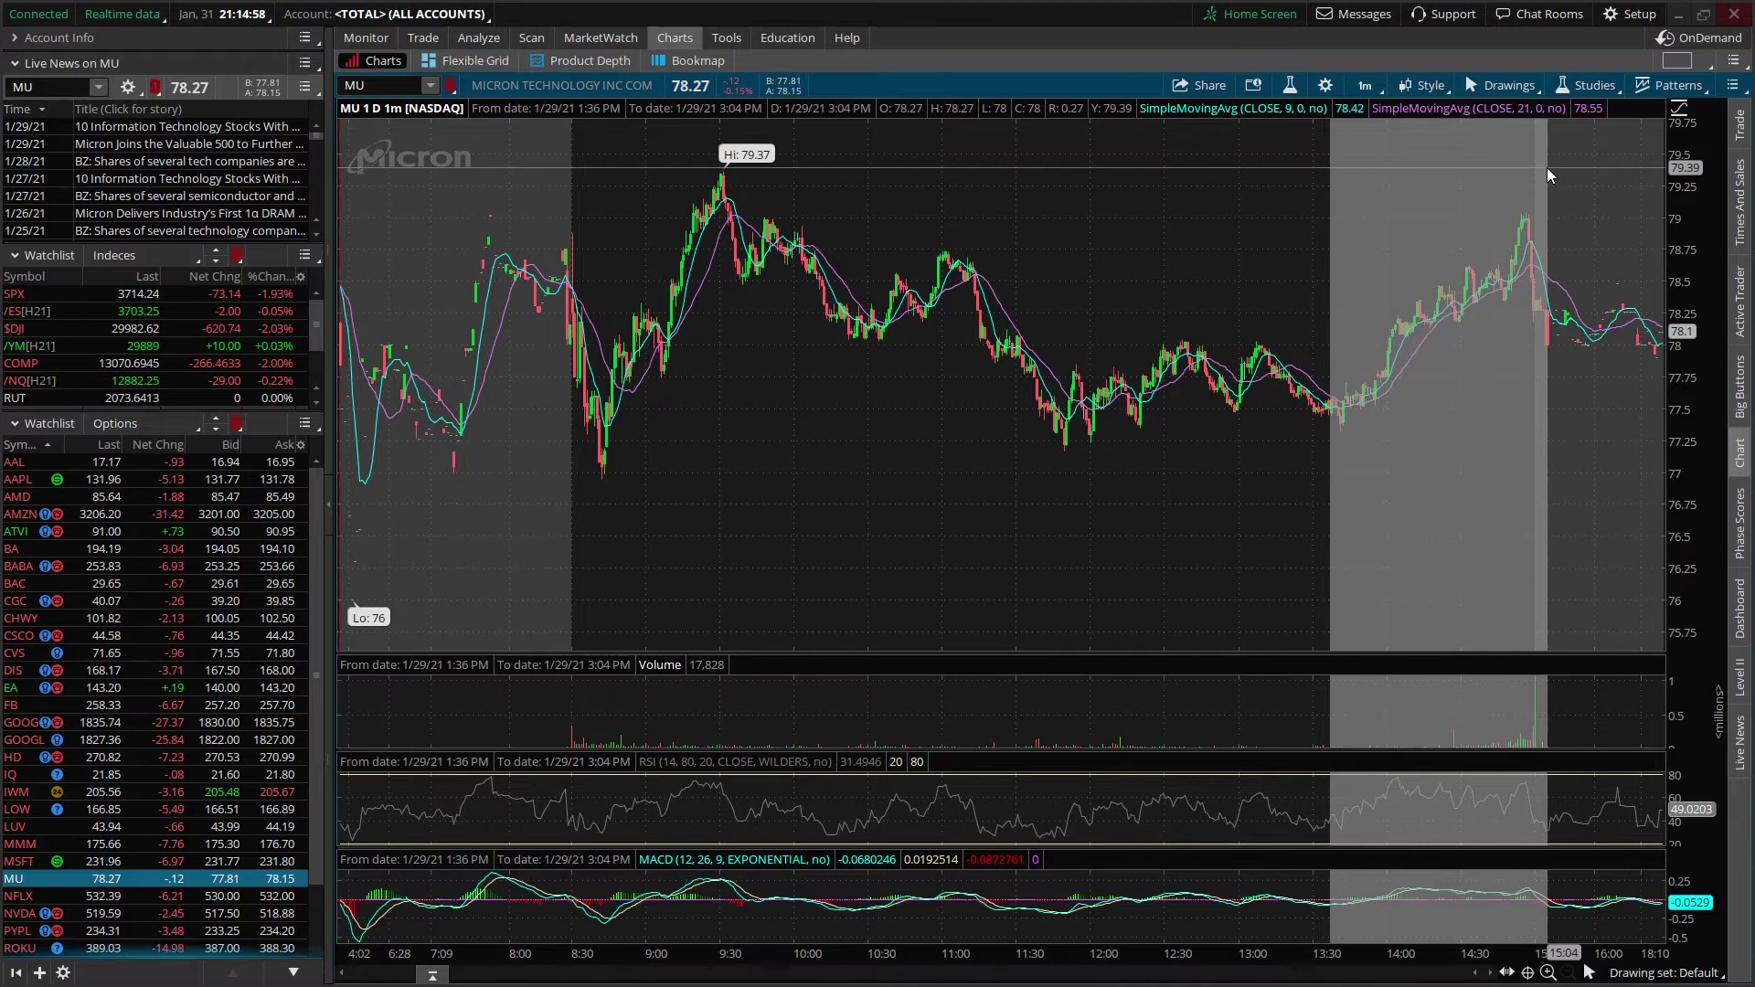
drag(1546, 167, 1546, 167)
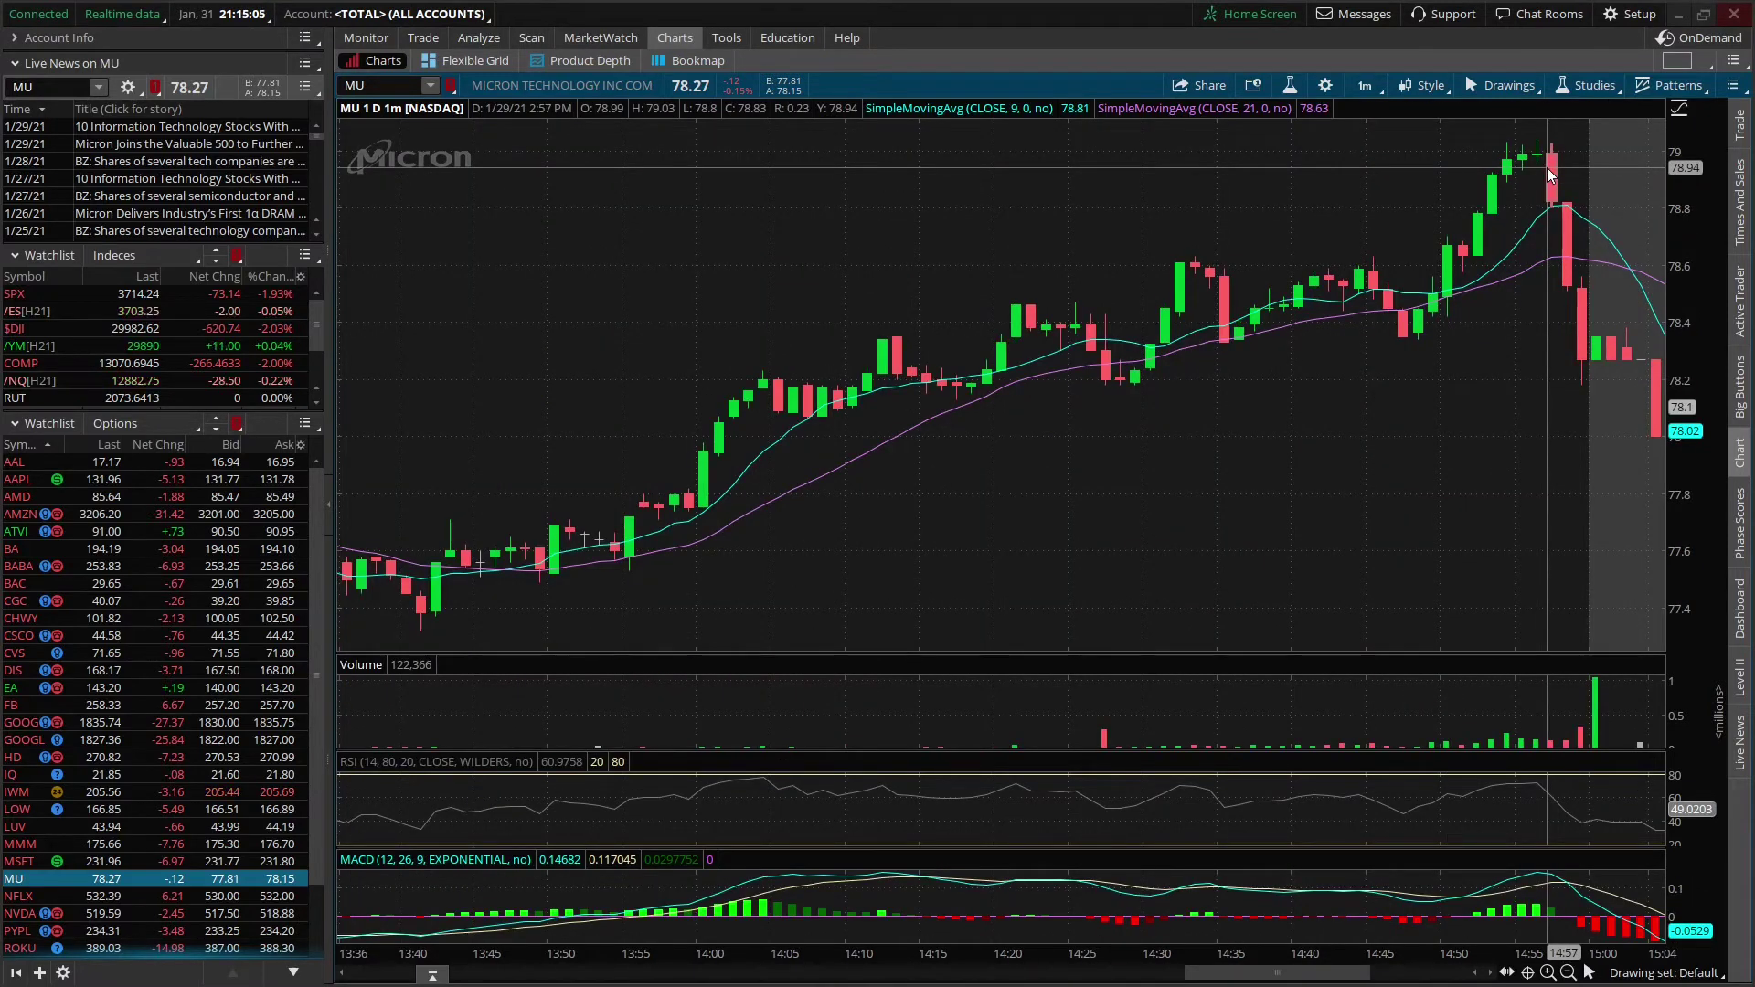
click(1547, 972)
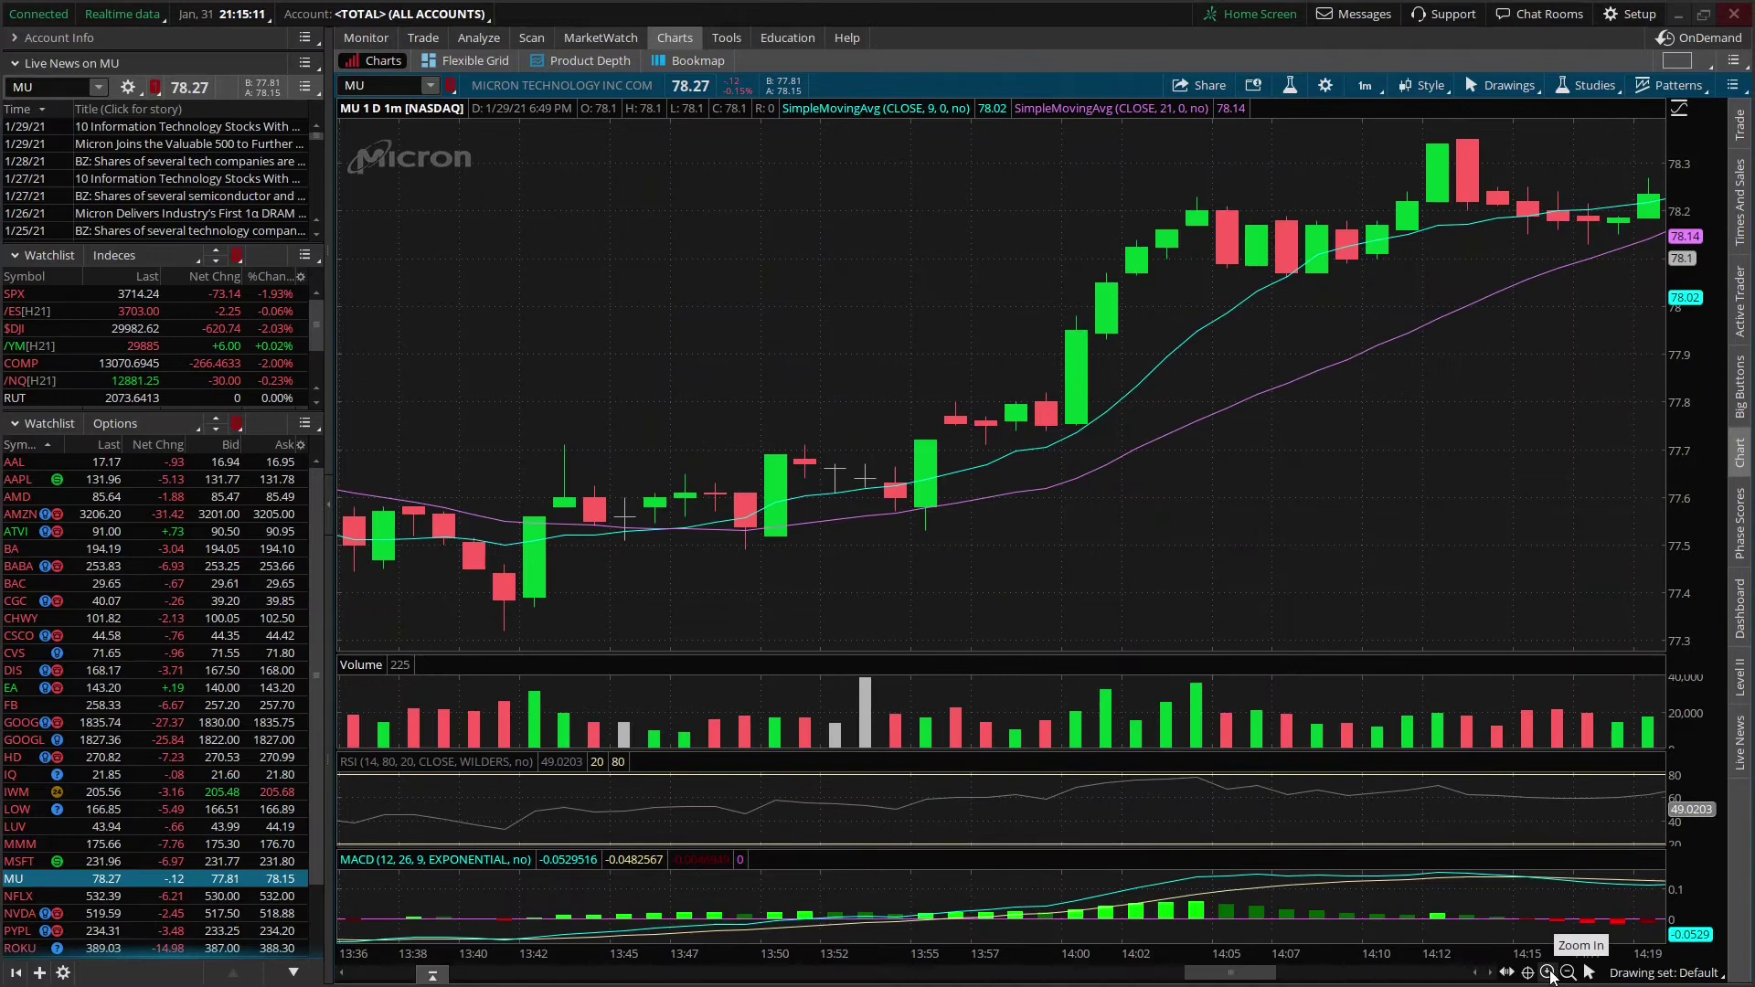
click(1567, 974)
click(1568, 973)
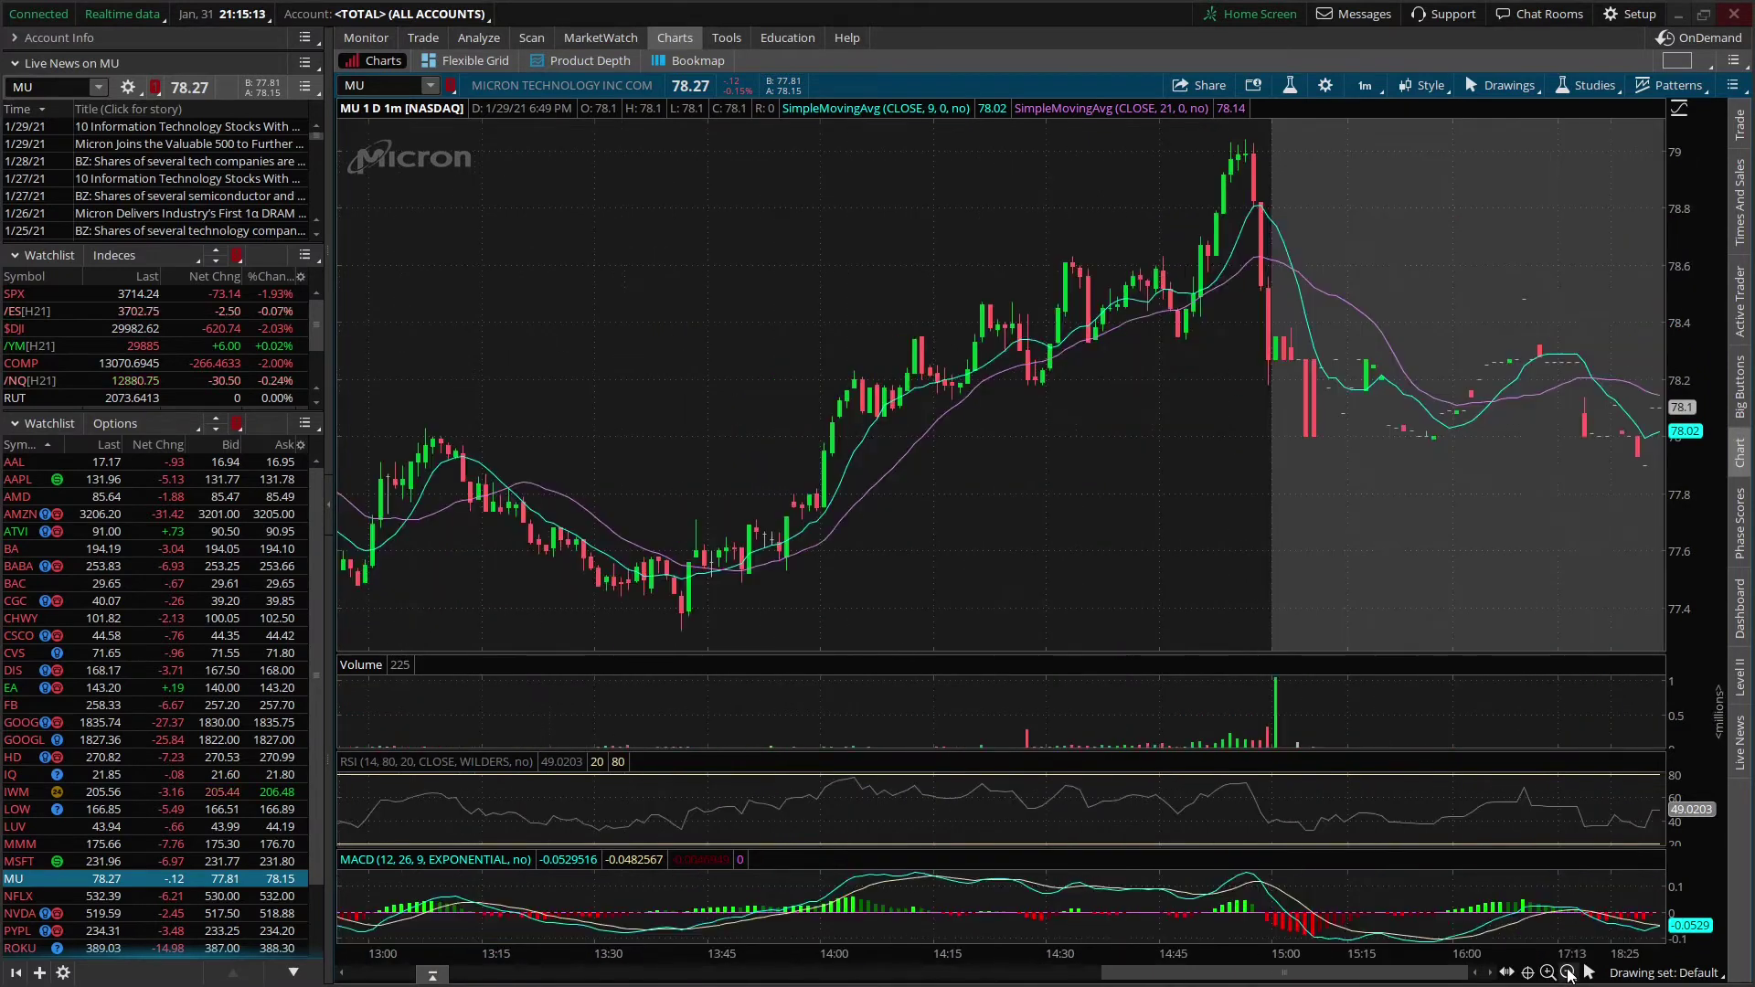
click(1567, 973)
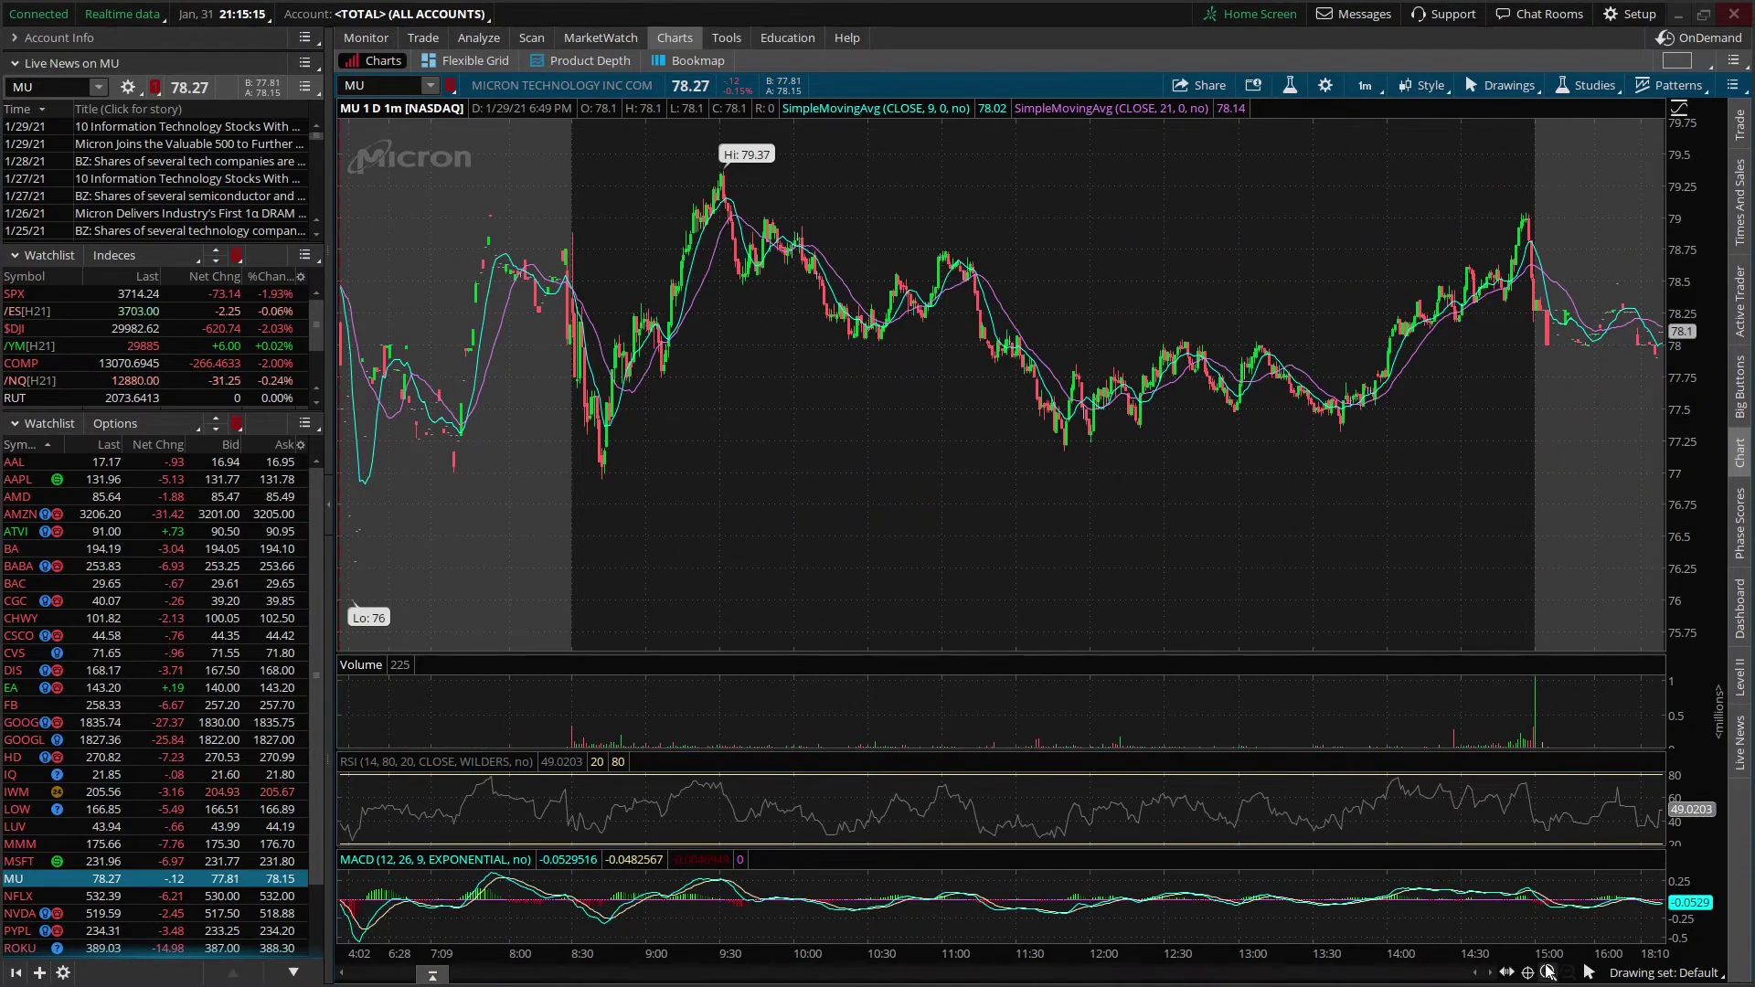
scroll(1340, 336, up, 5)
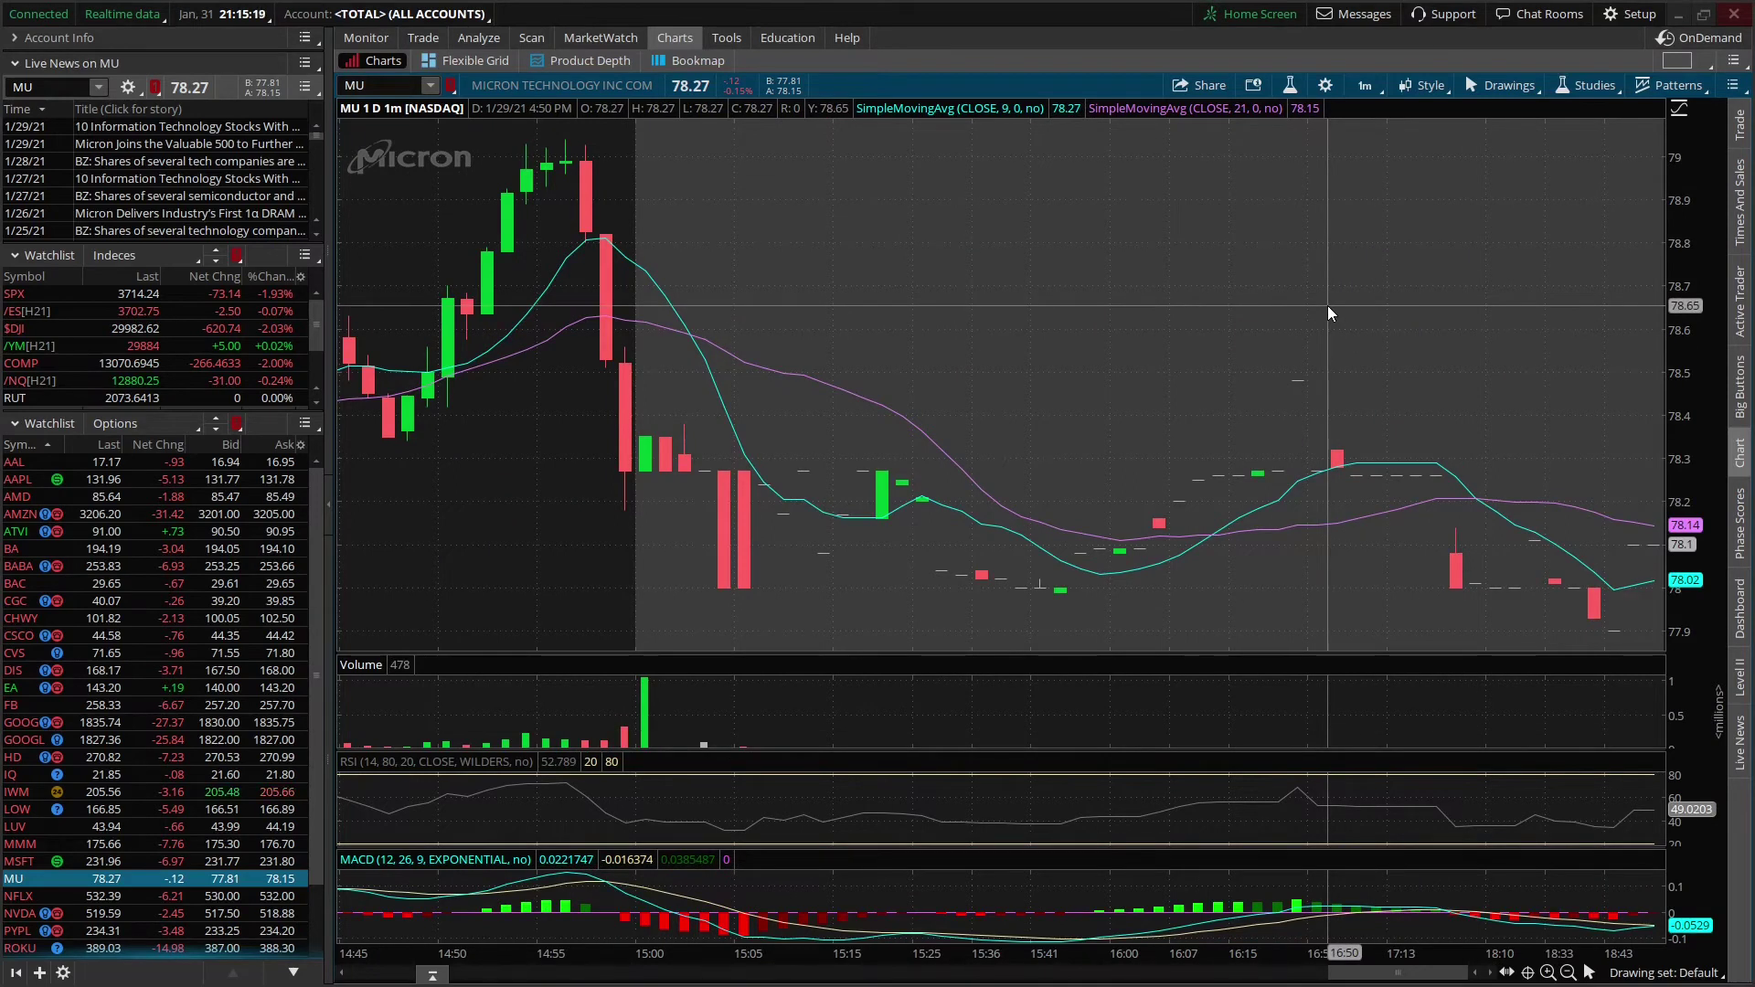
scroll(1328, 308, down, 5)
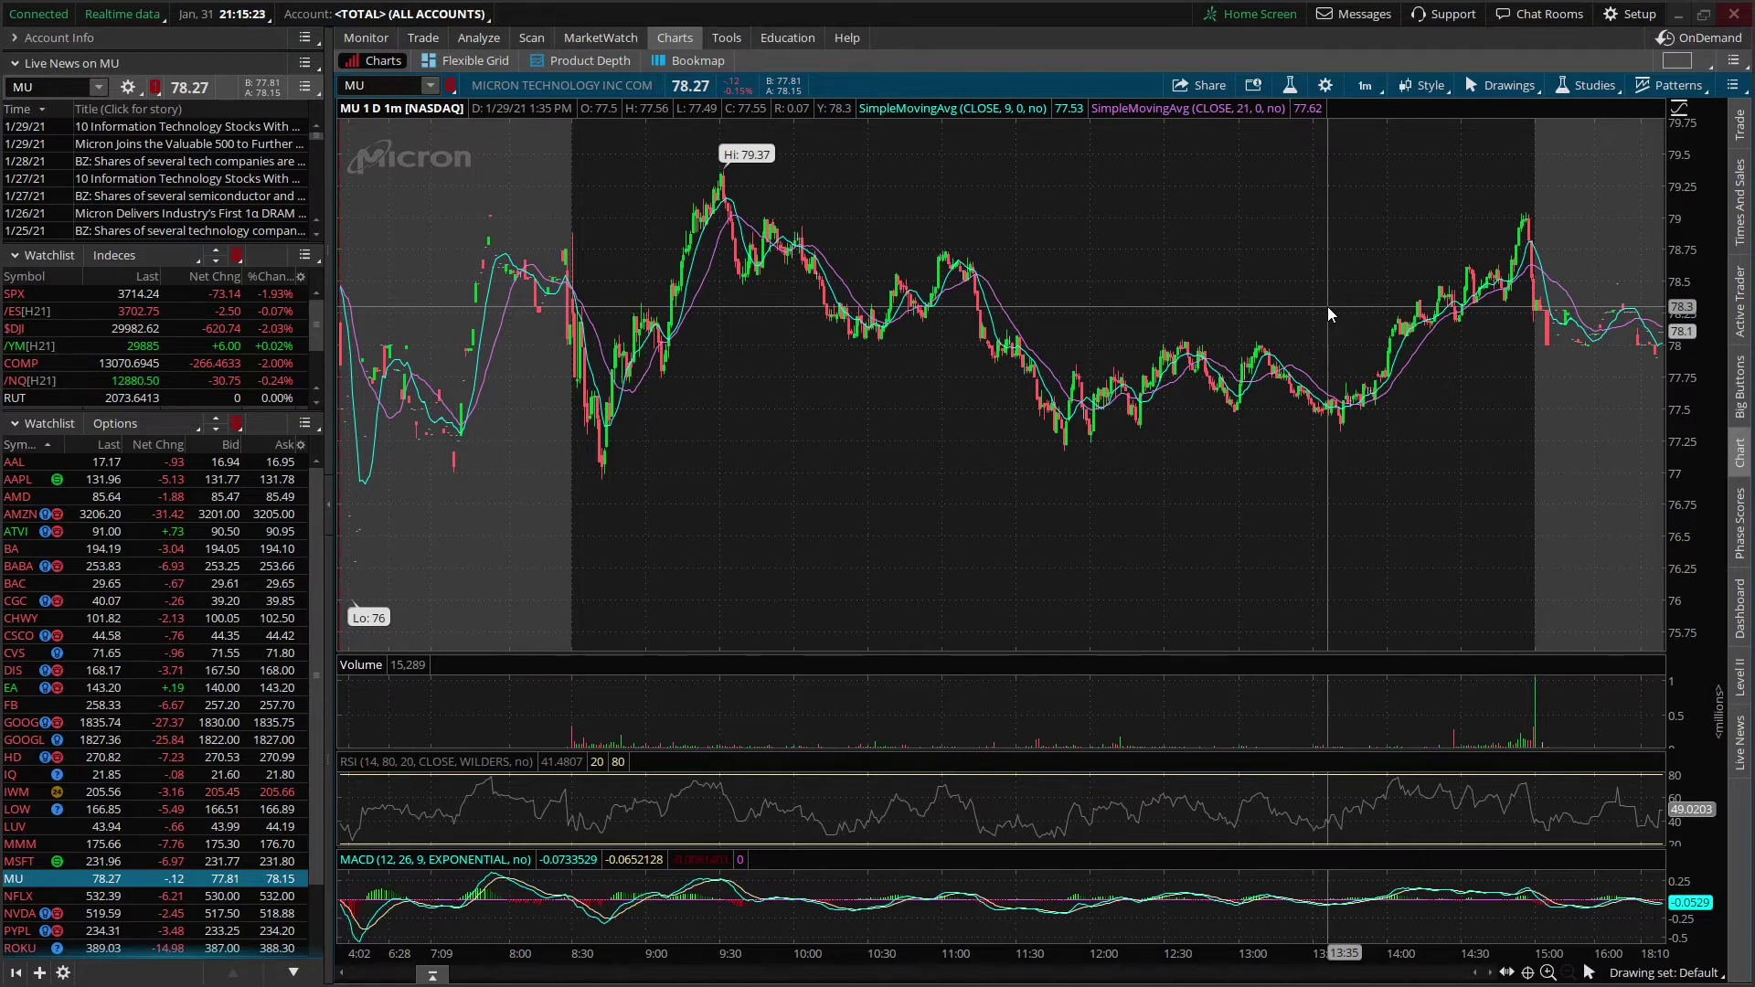
Review the chart's favorite time frames and its custom aggregation and interval options, leaving the time frame as it is
click(1362, 85)
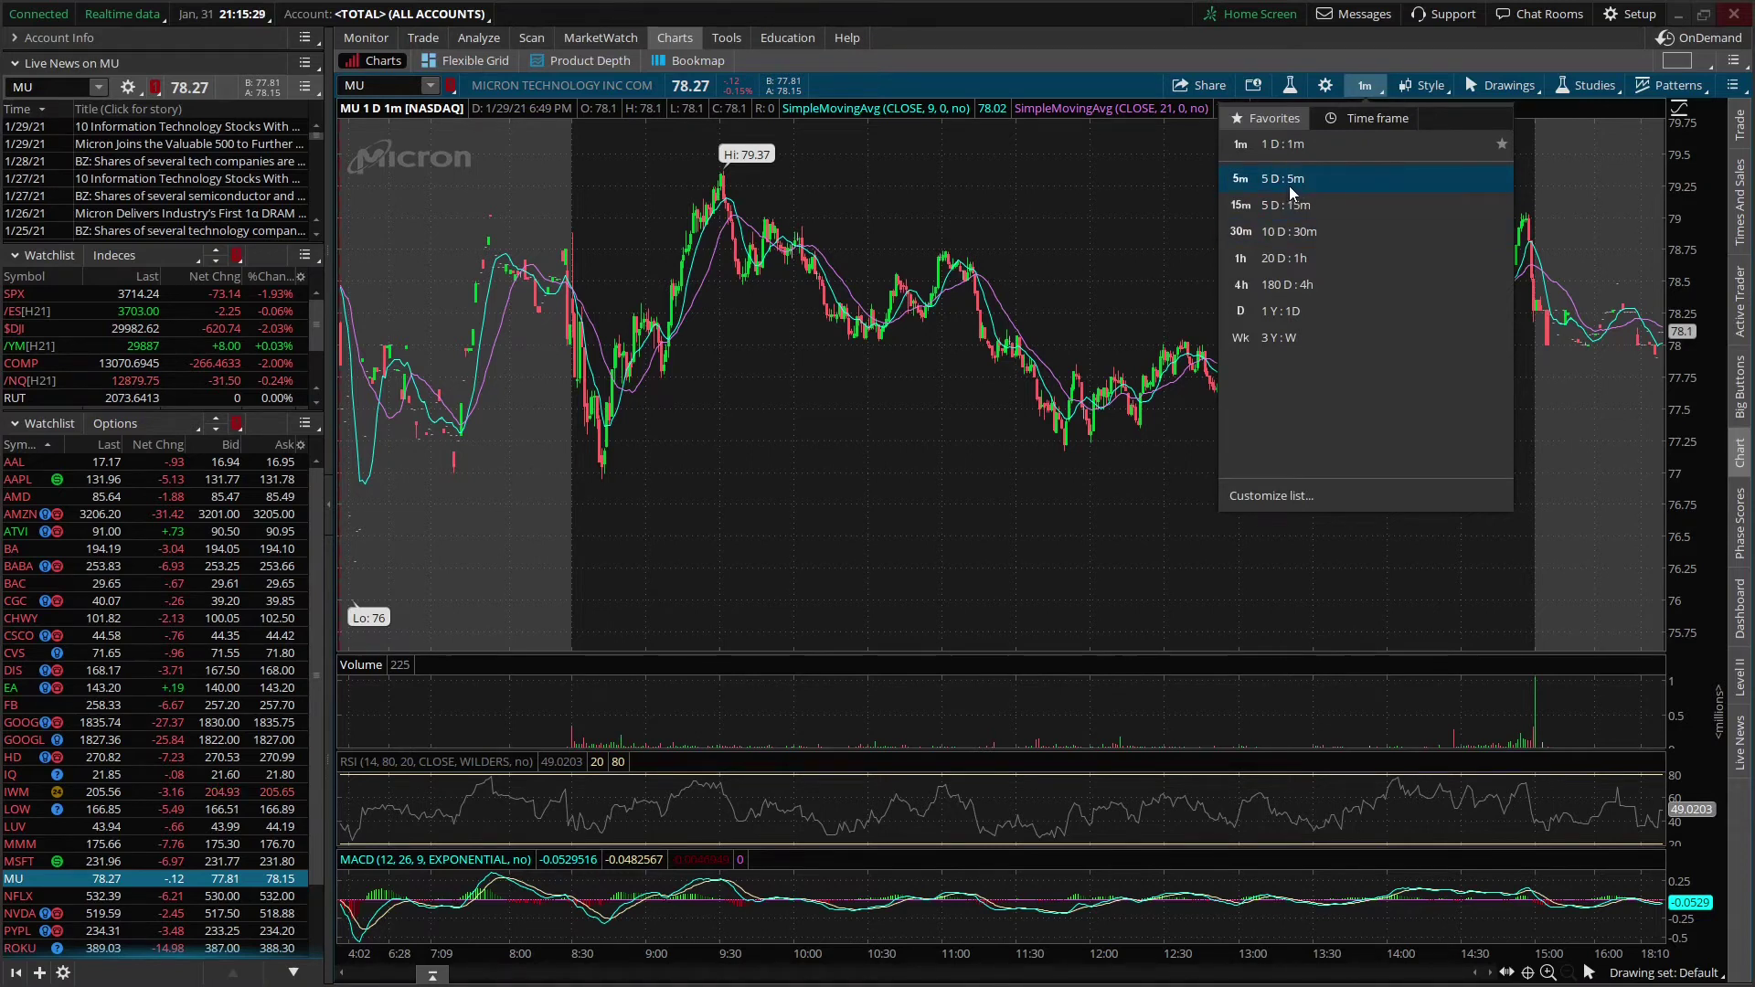
click(1364, 123)
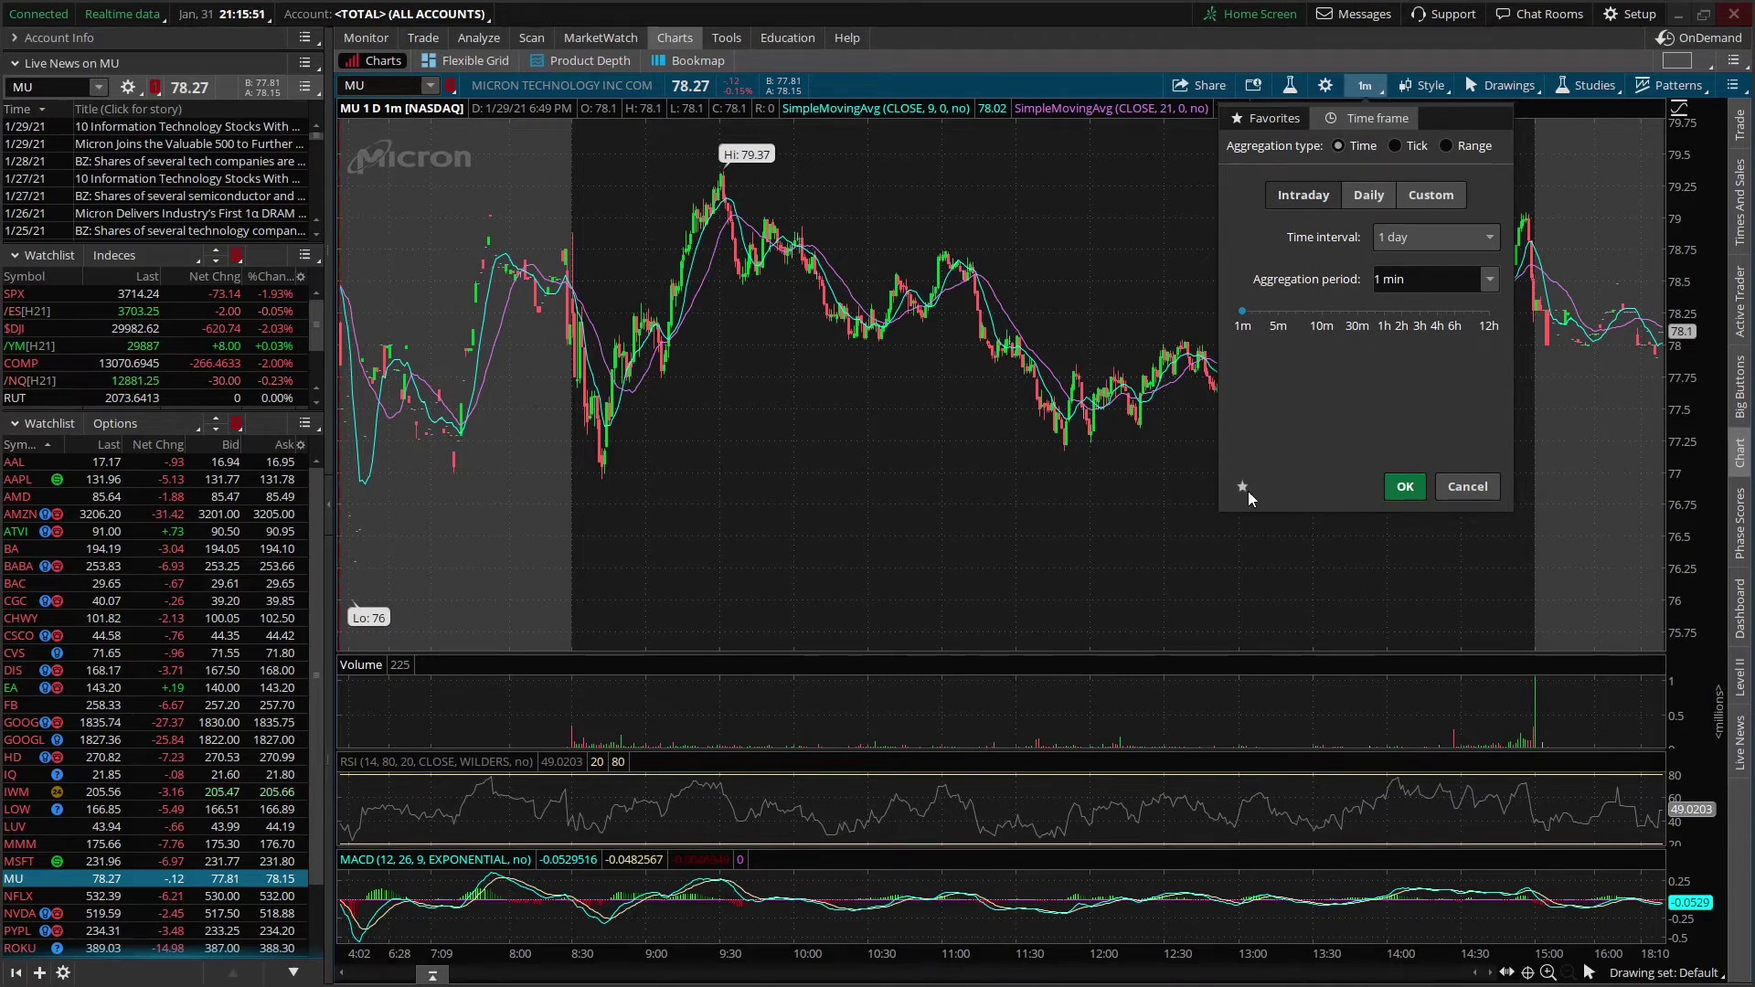
click(1282, 120)
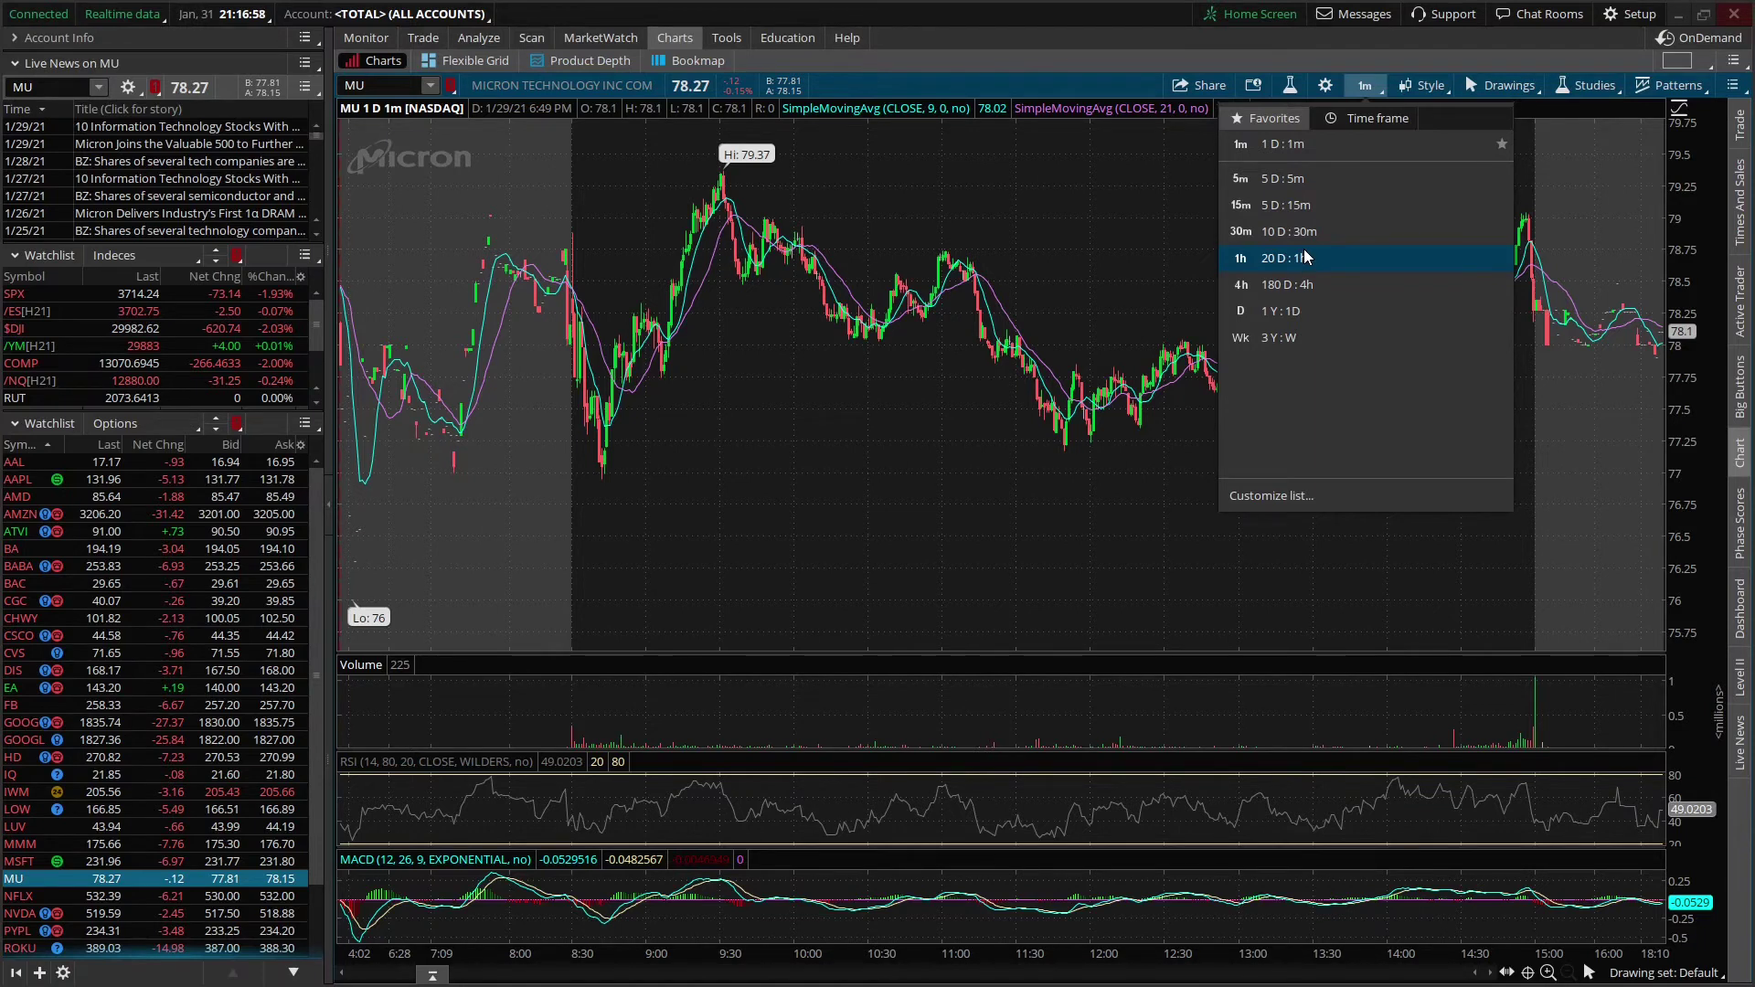
click(1663, 352)
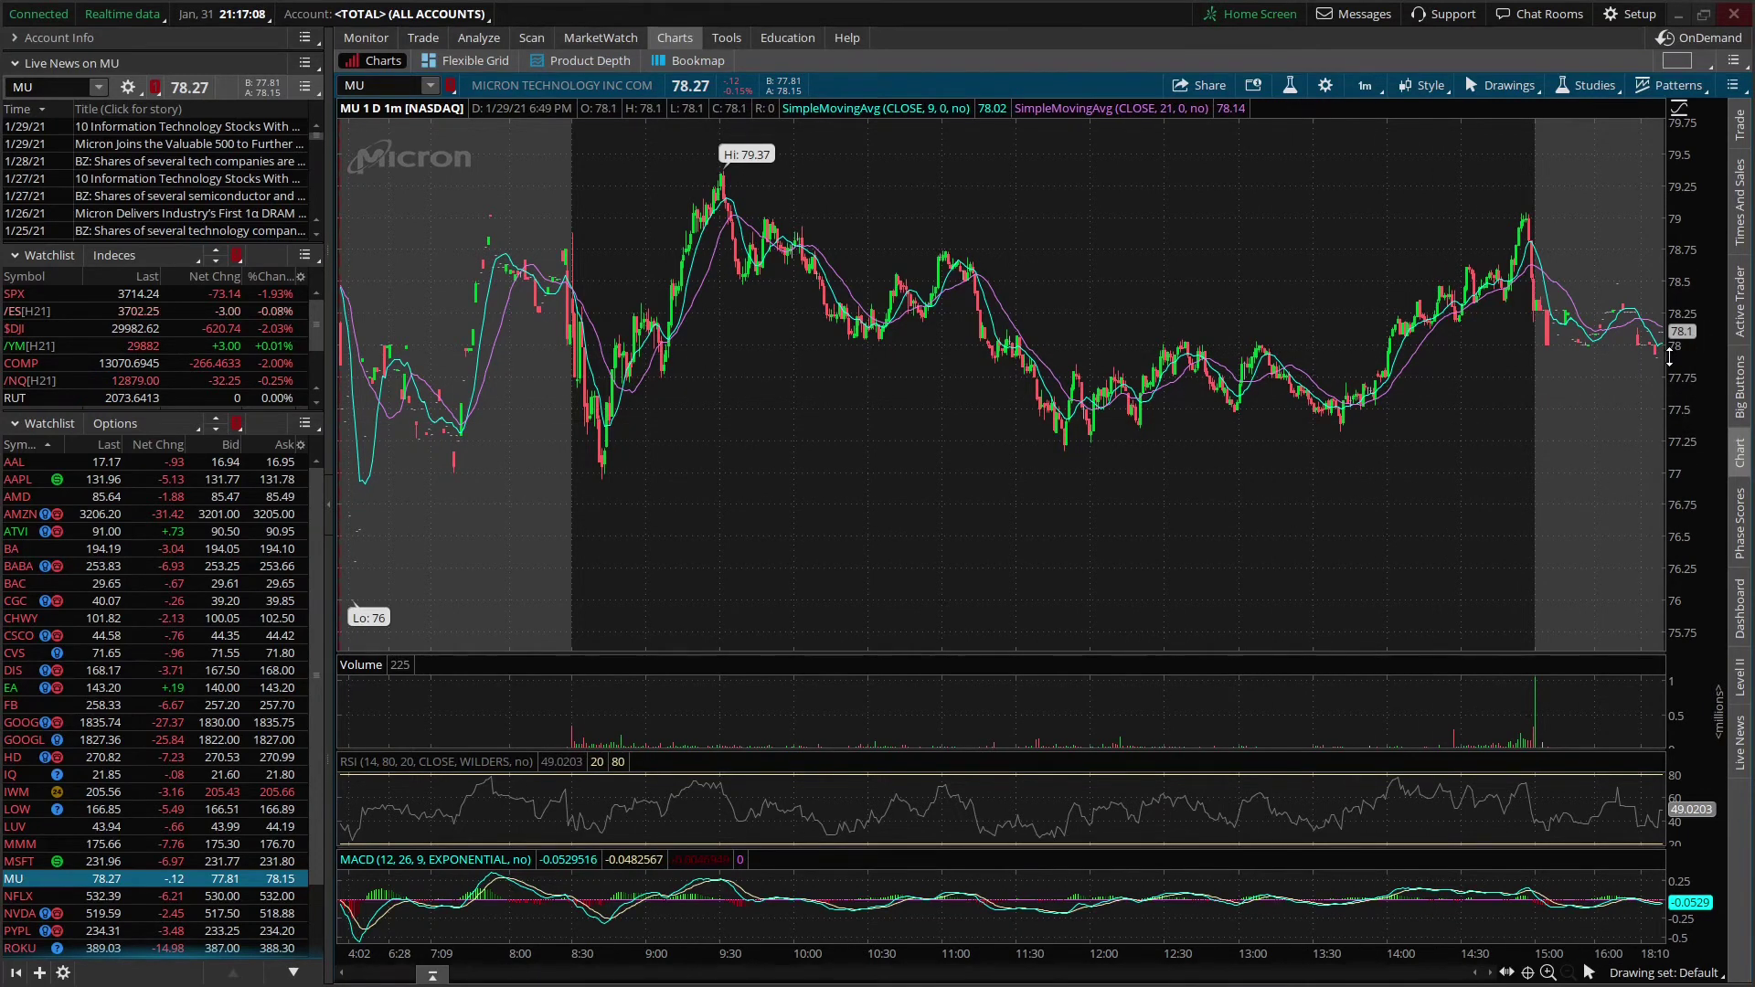
Set the time axis expansion area to 20 bars to the right in the chart settings and confirm
click(1325, 86)
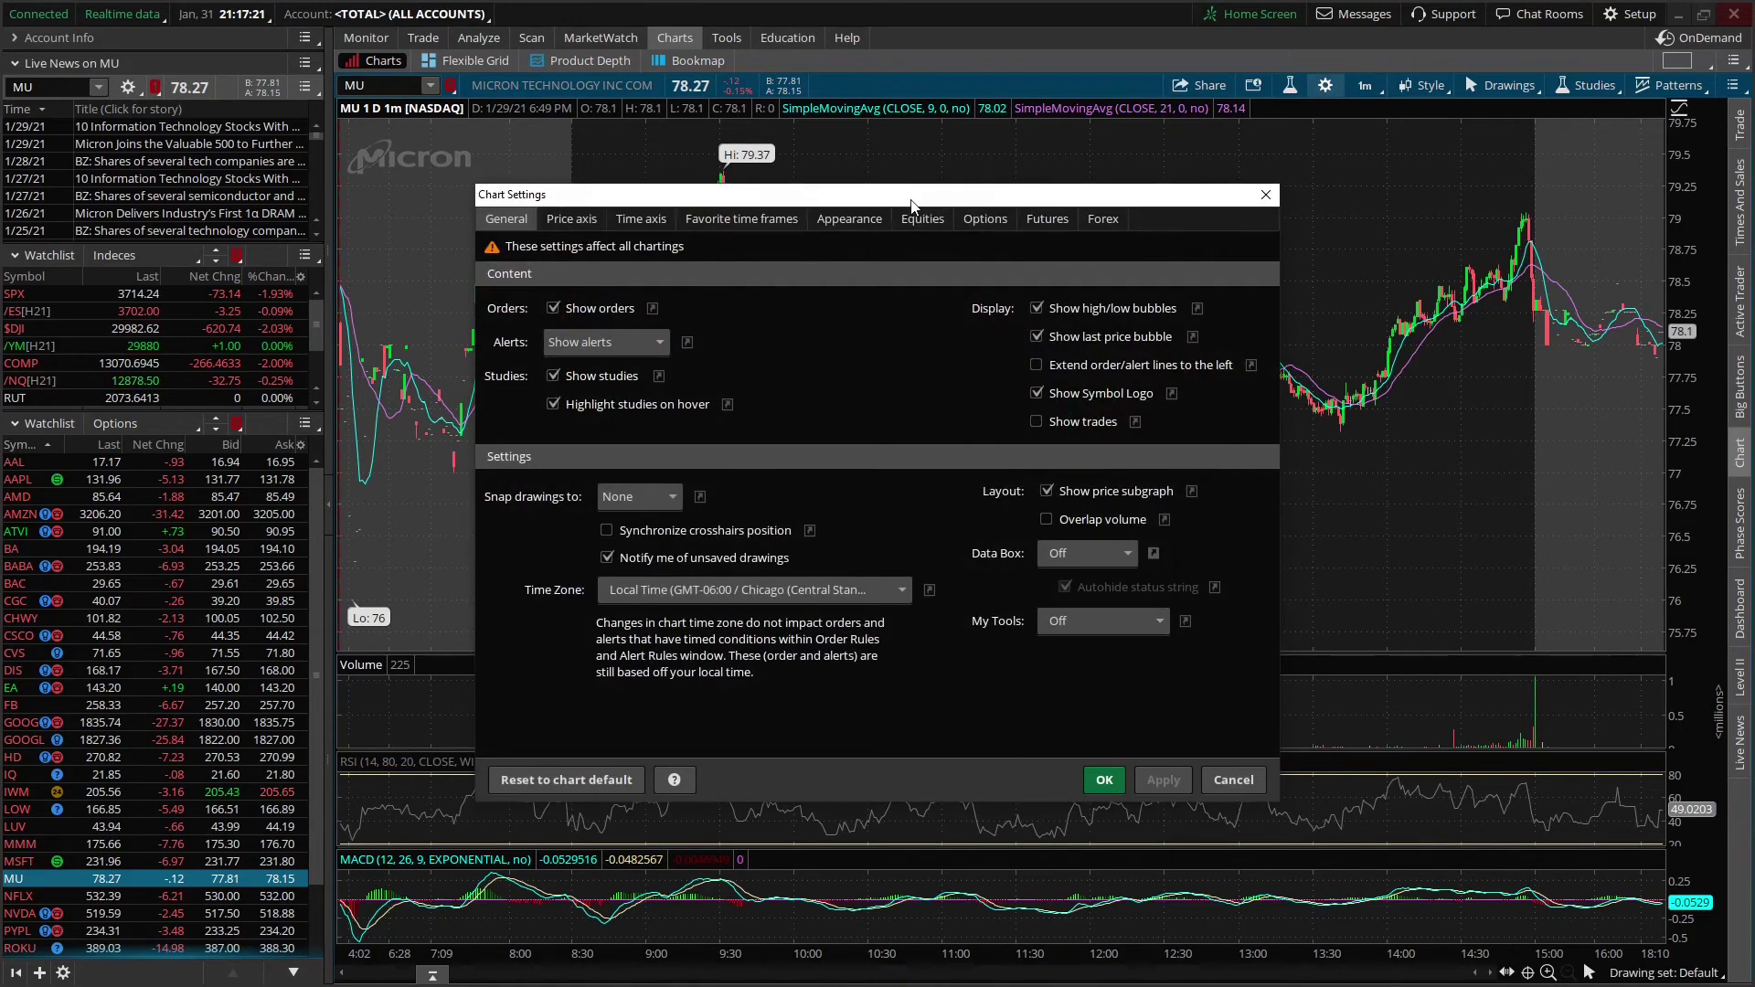
click(653, 223)
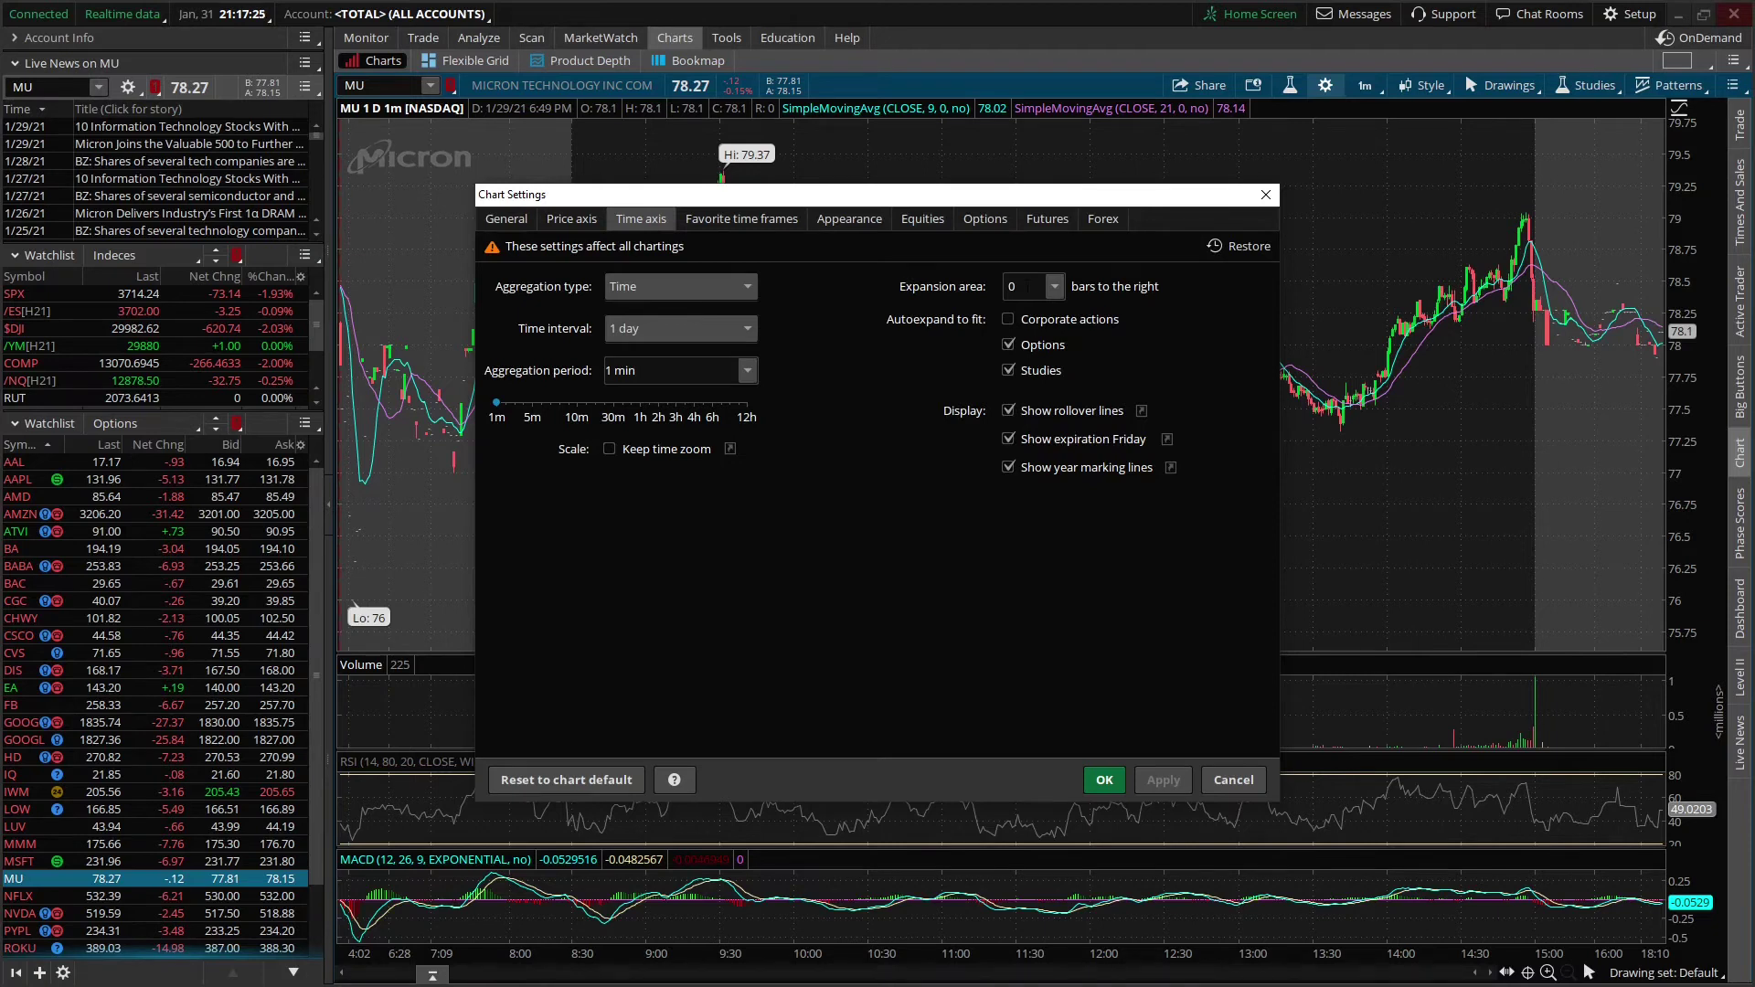
click(1004, 286)
text(20)
click(1105, 779)
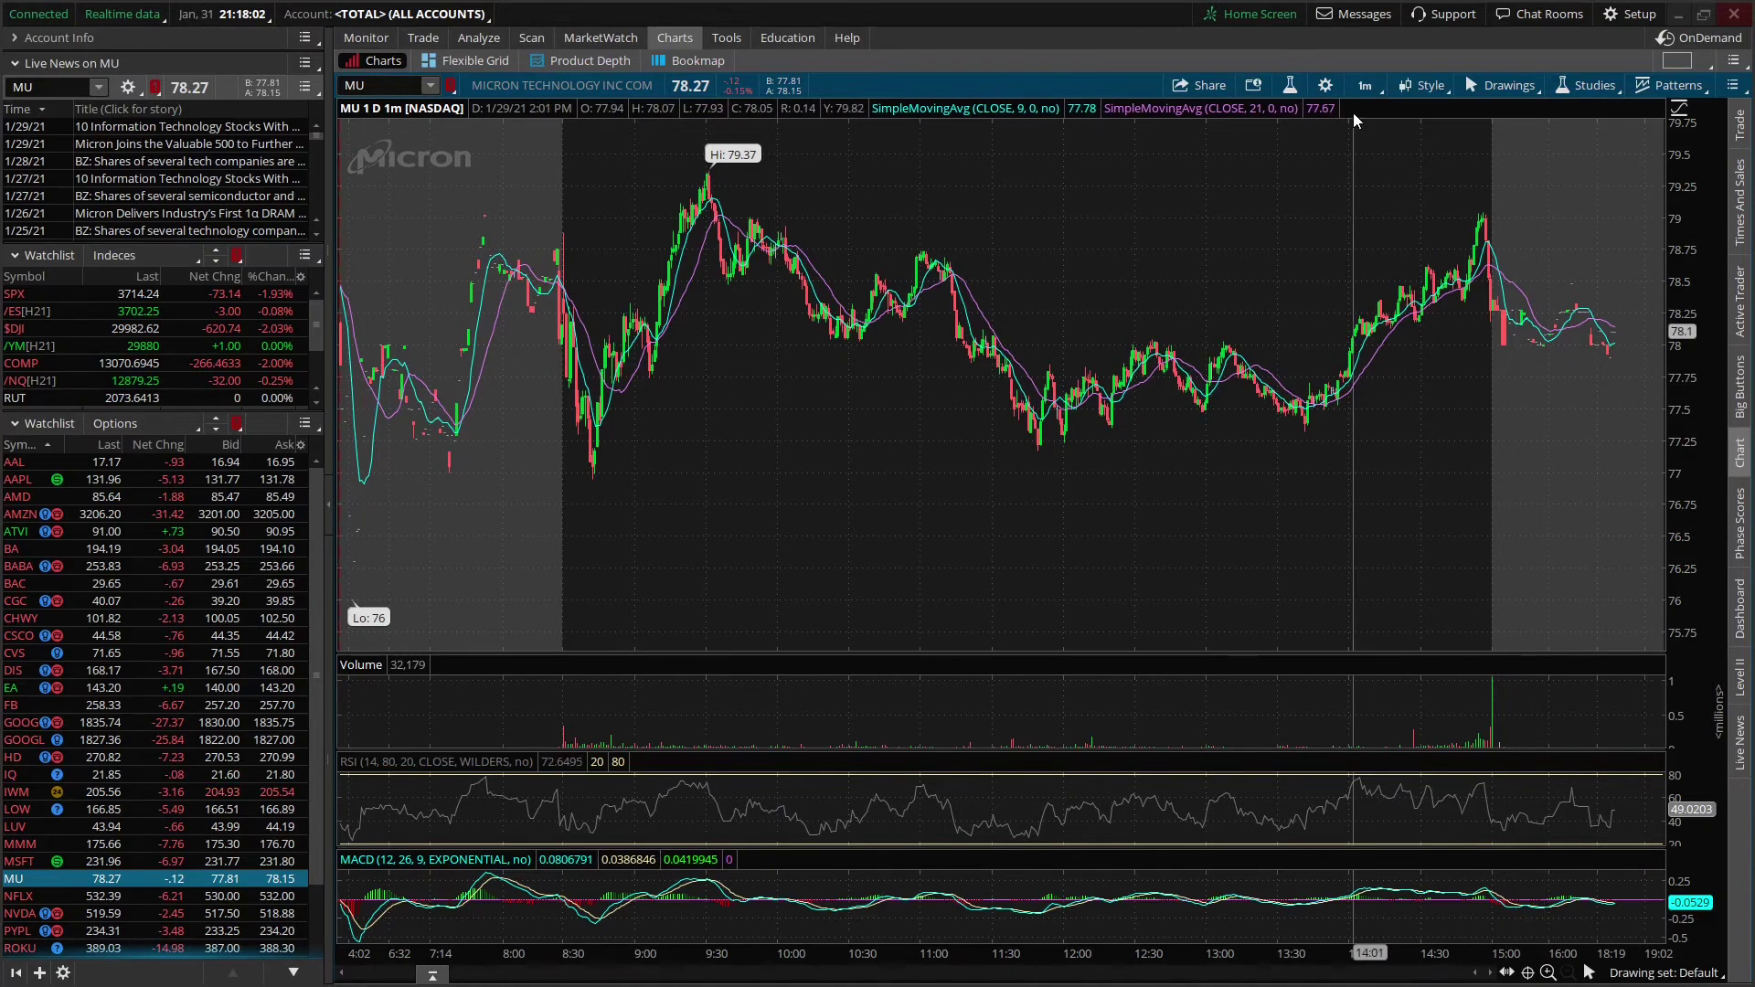
Switch the MU chart to the three-year weekly time frame (3 Y : W)
click(1364, 86)
click(1287, 338)
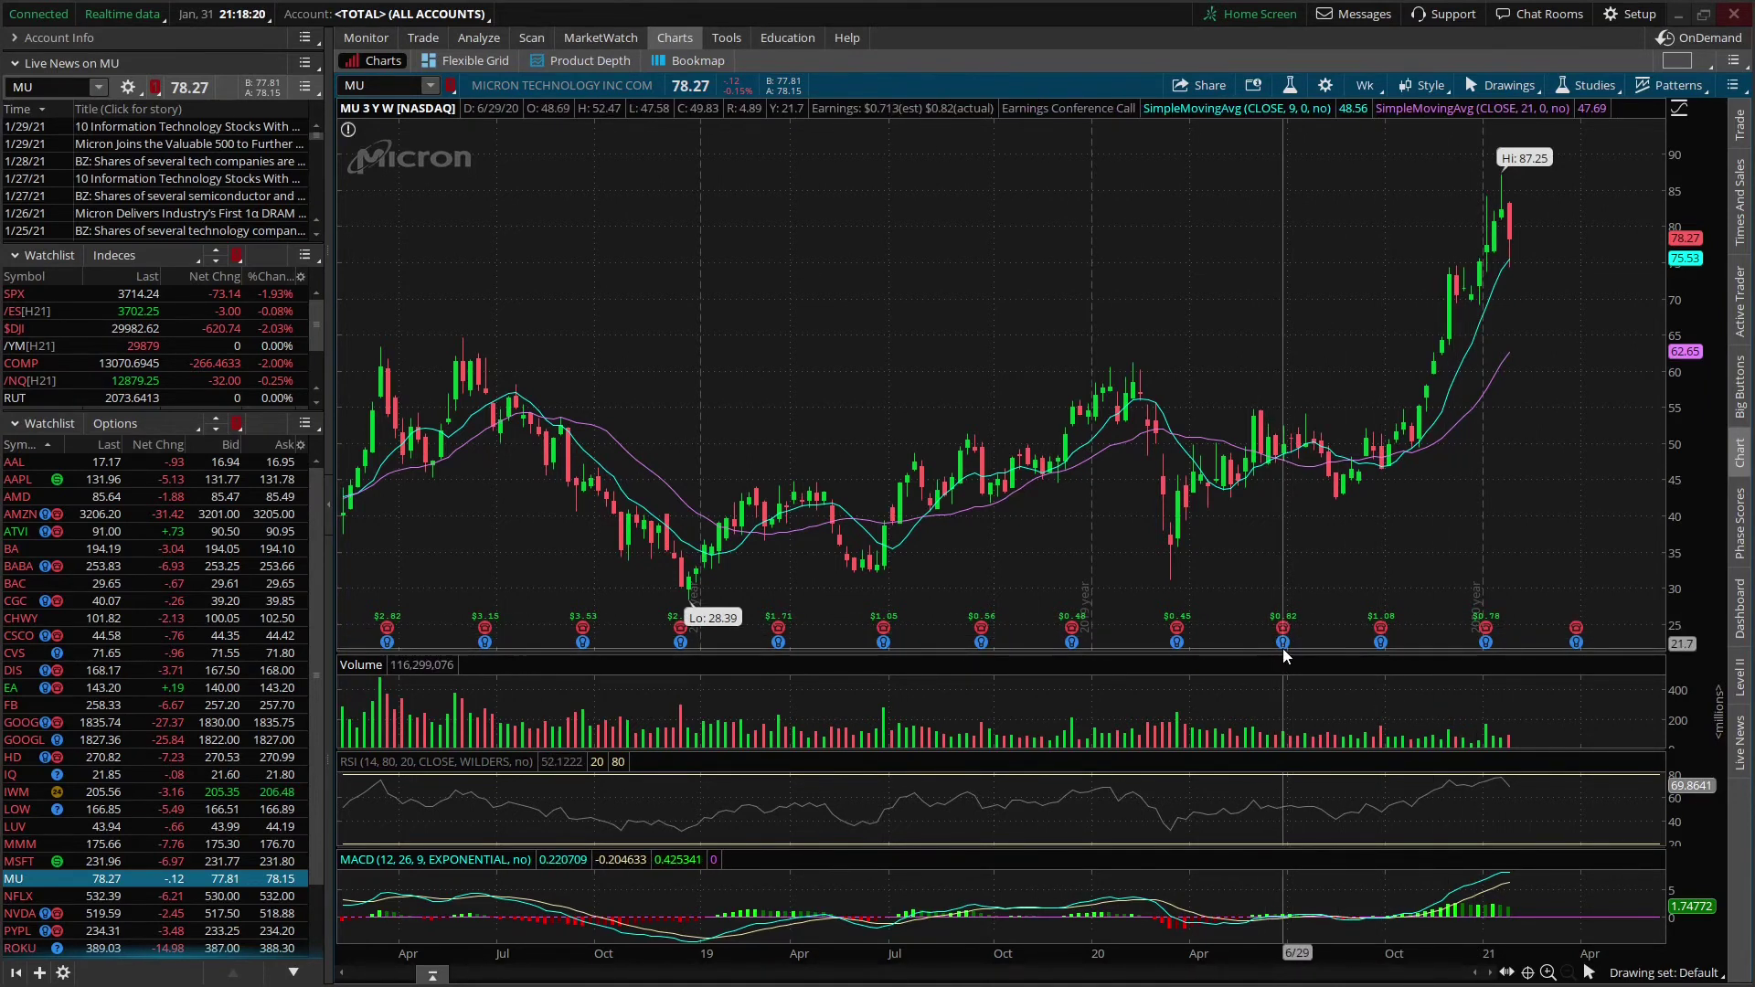
mouse_move(1284, 655)
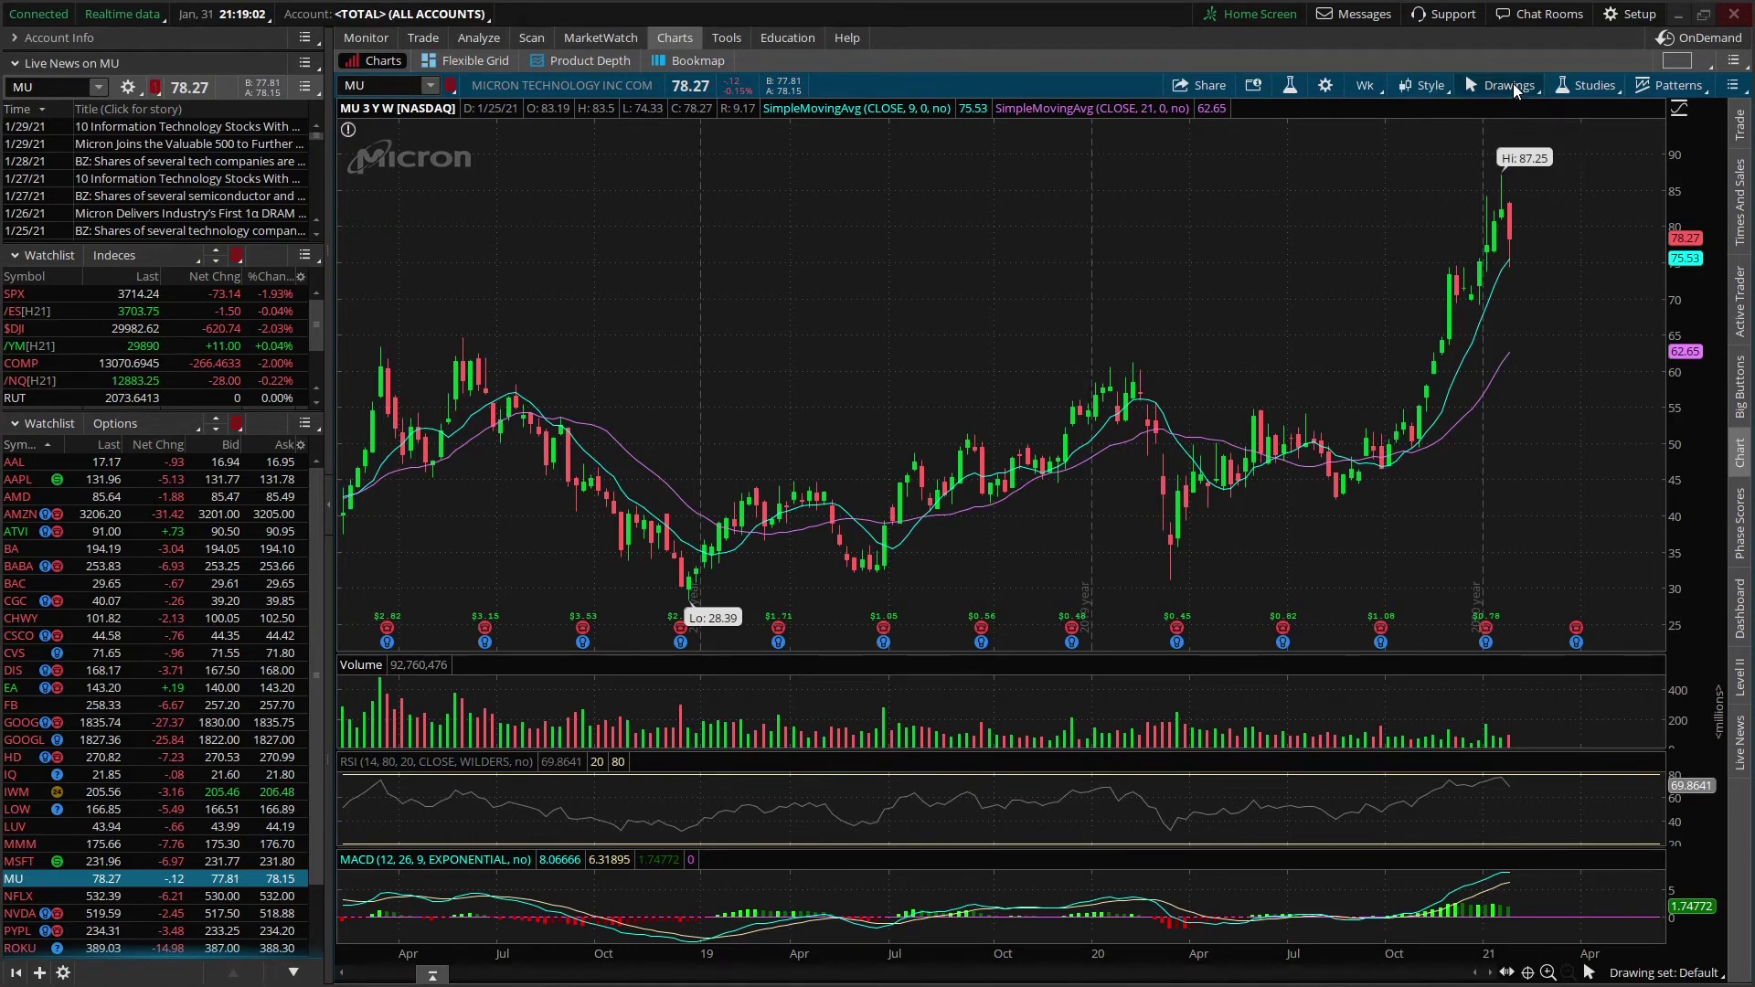
Draw a trendline on the MU chart from about 34.58 in late March 2020 up to about 85.86 in early February 2021
click(1510, 85)
mouse_move(1485, 234)
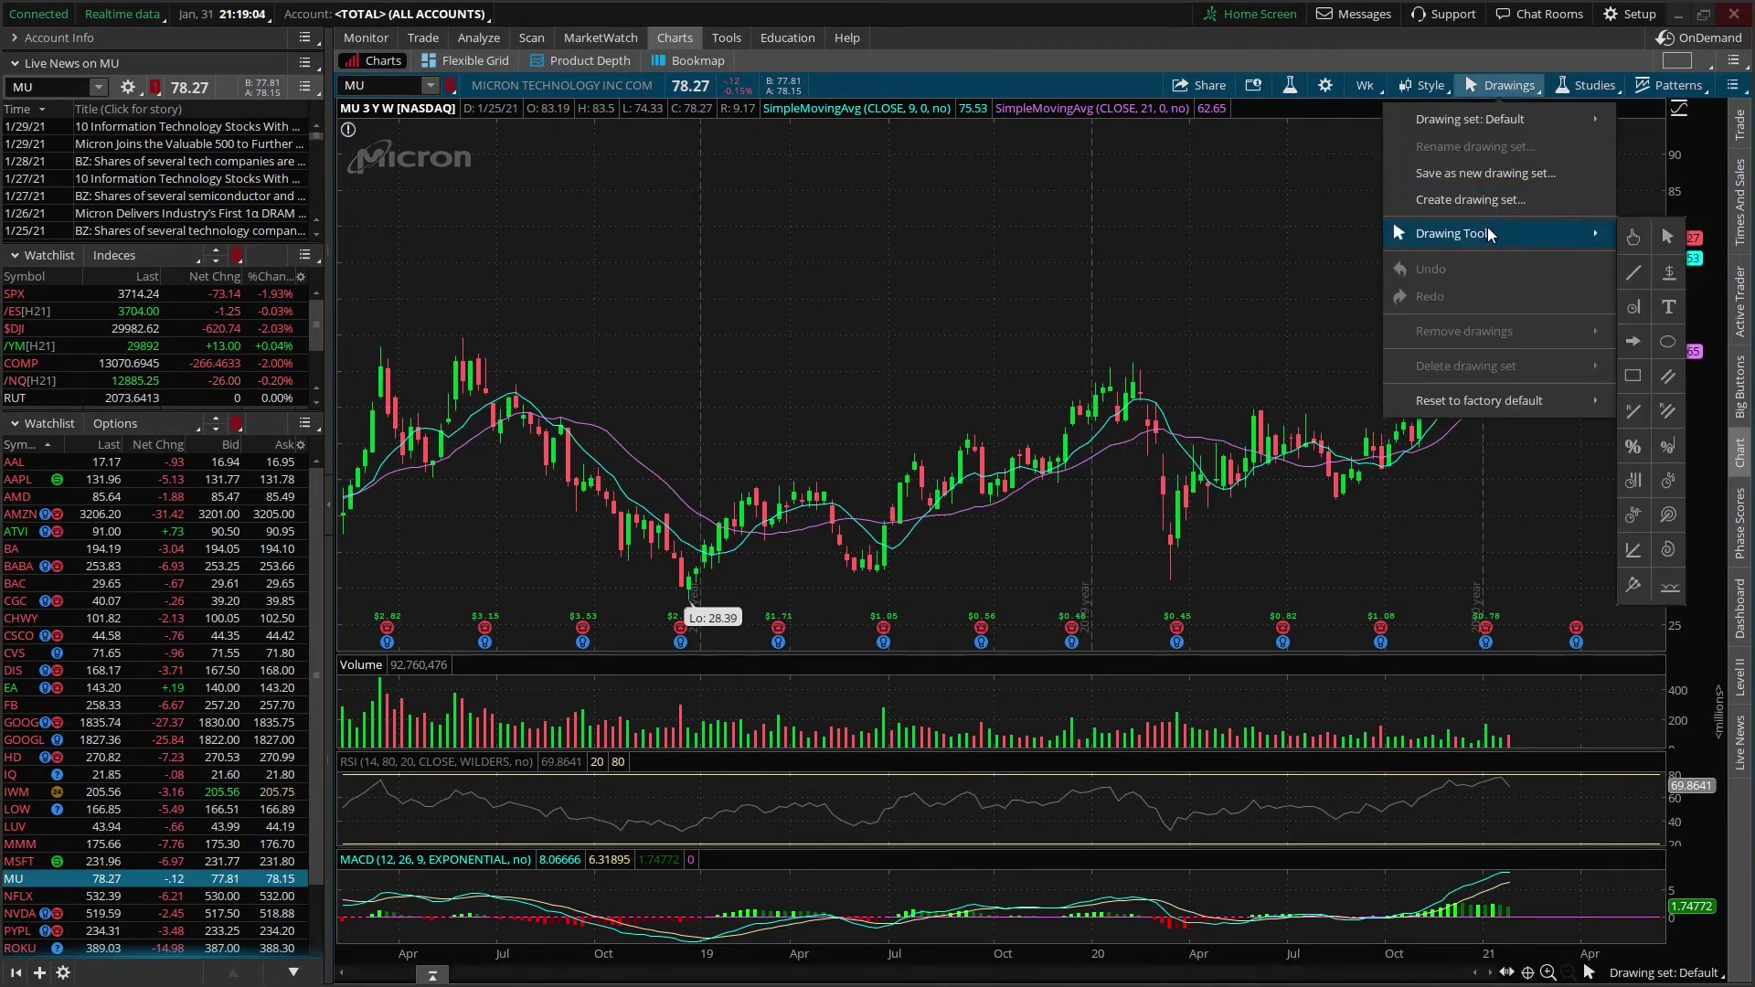
click(1636, 270)
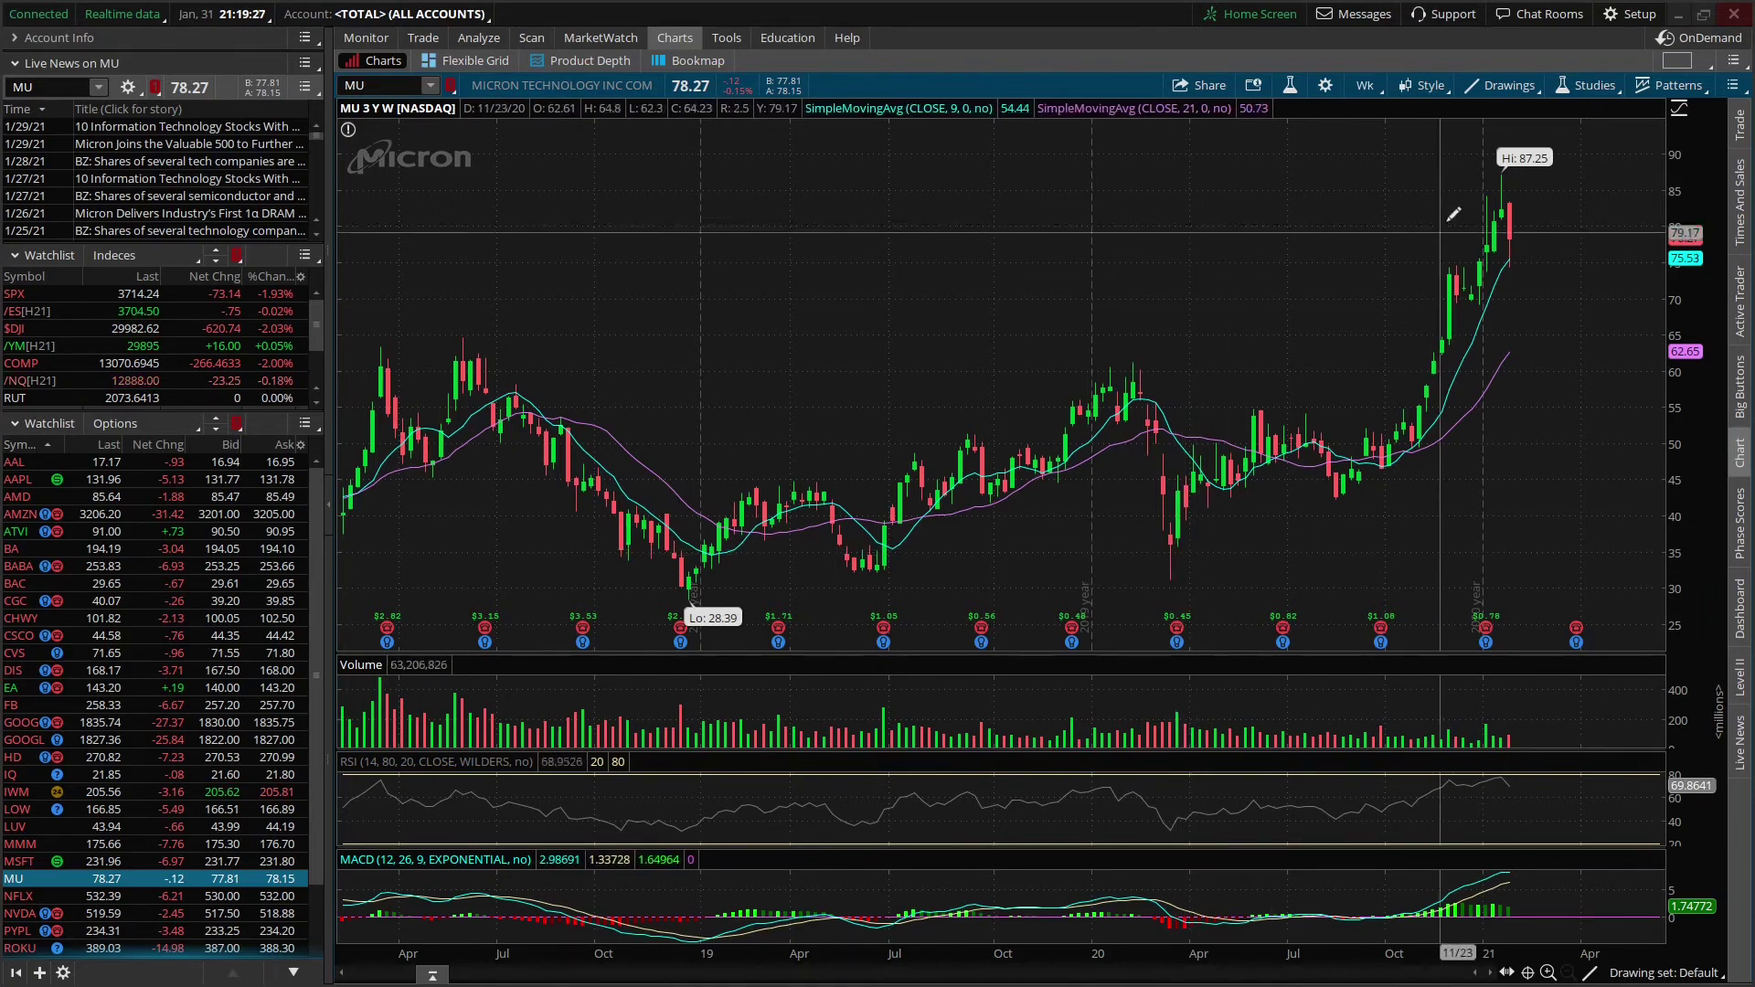
click(1182, 554)
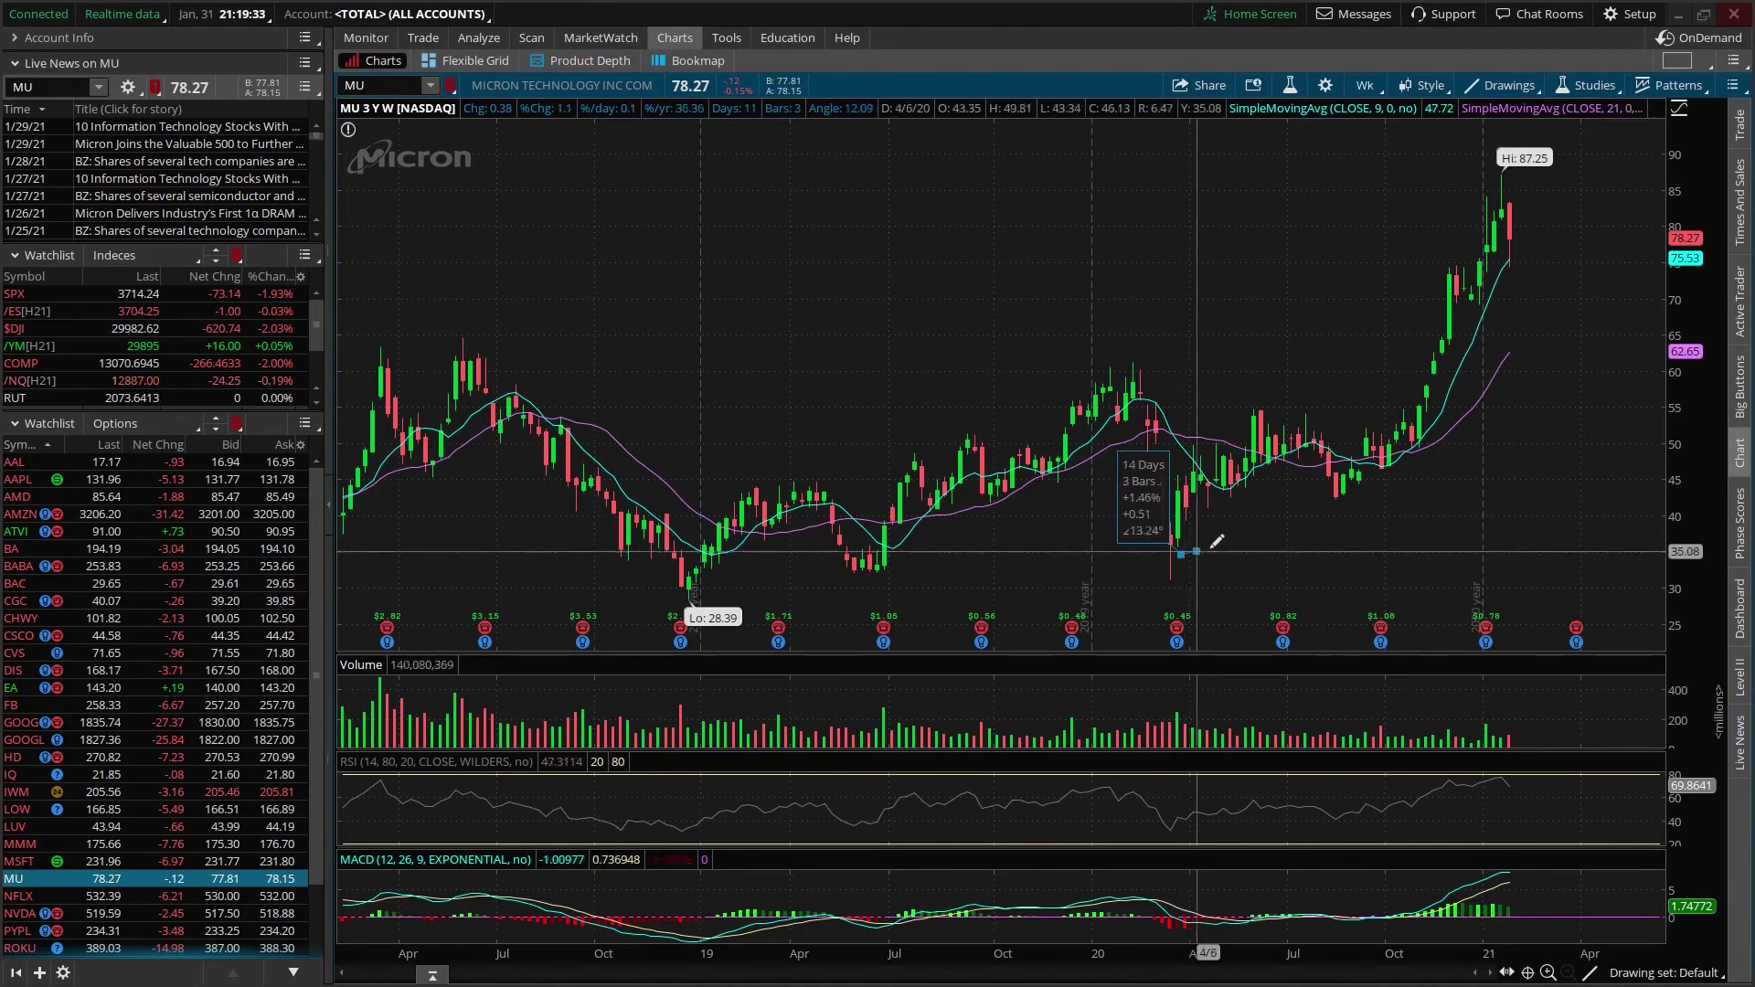
click(1517, 184)
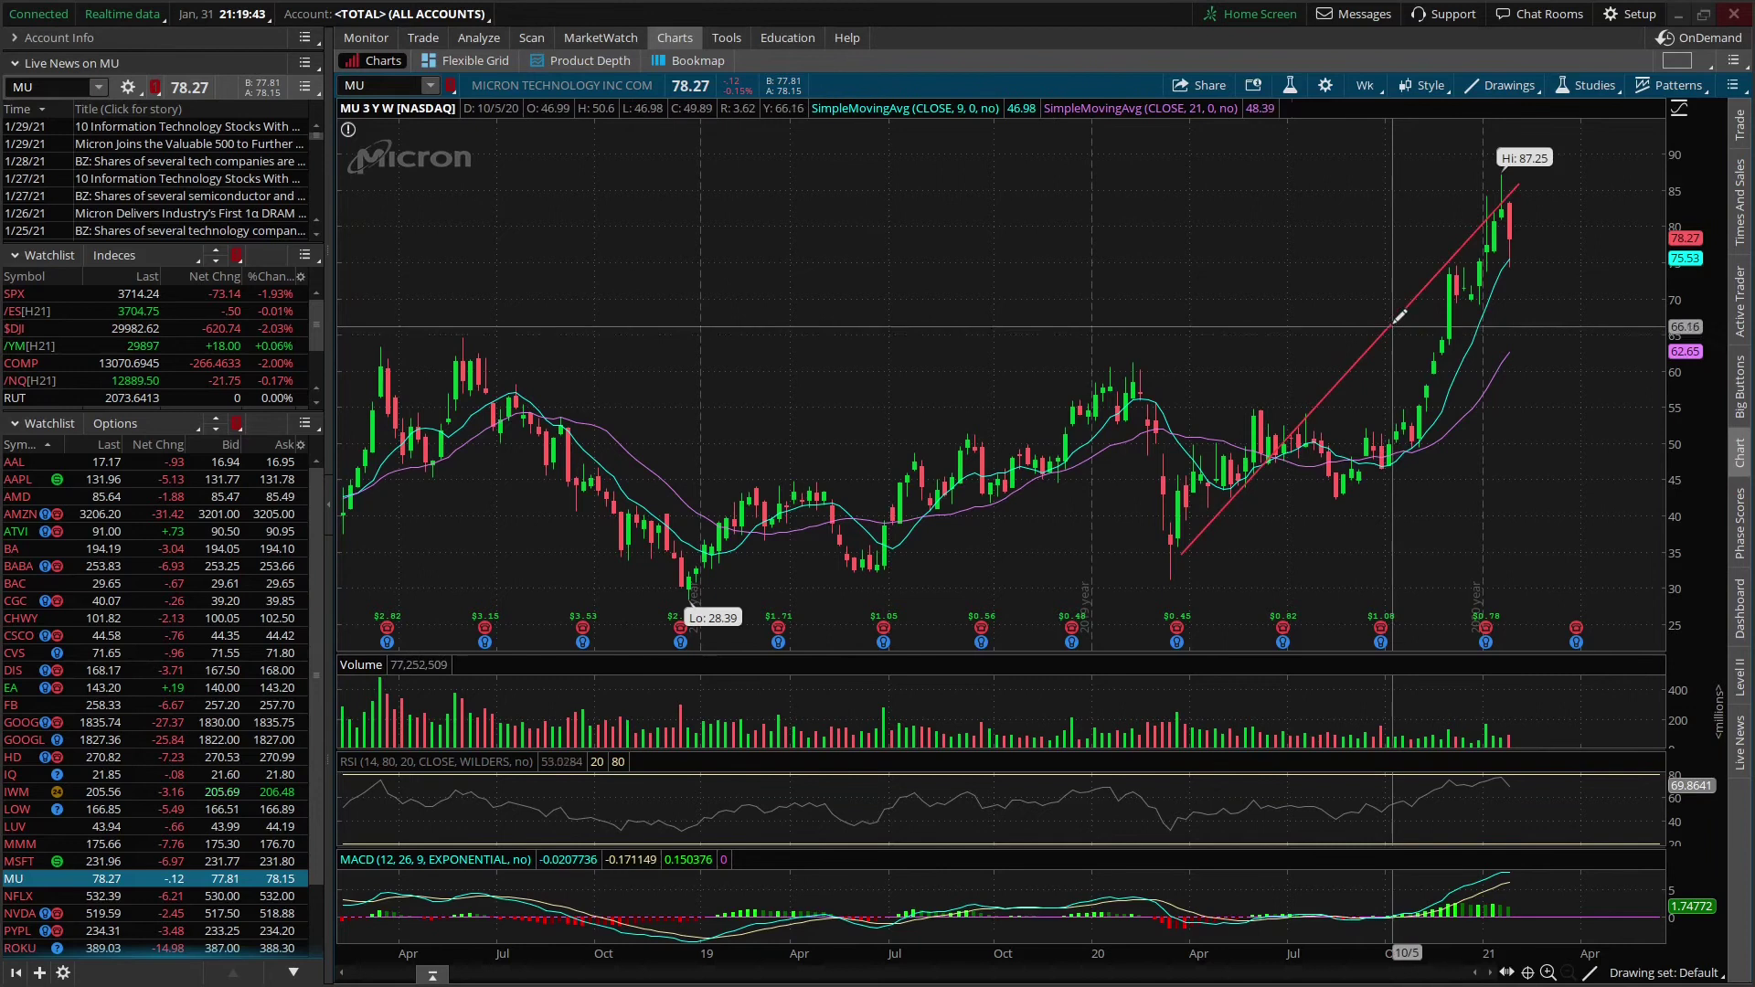
Edit the trendline's properties to make its color white and its line width 3
mouse_move(1399, 315)
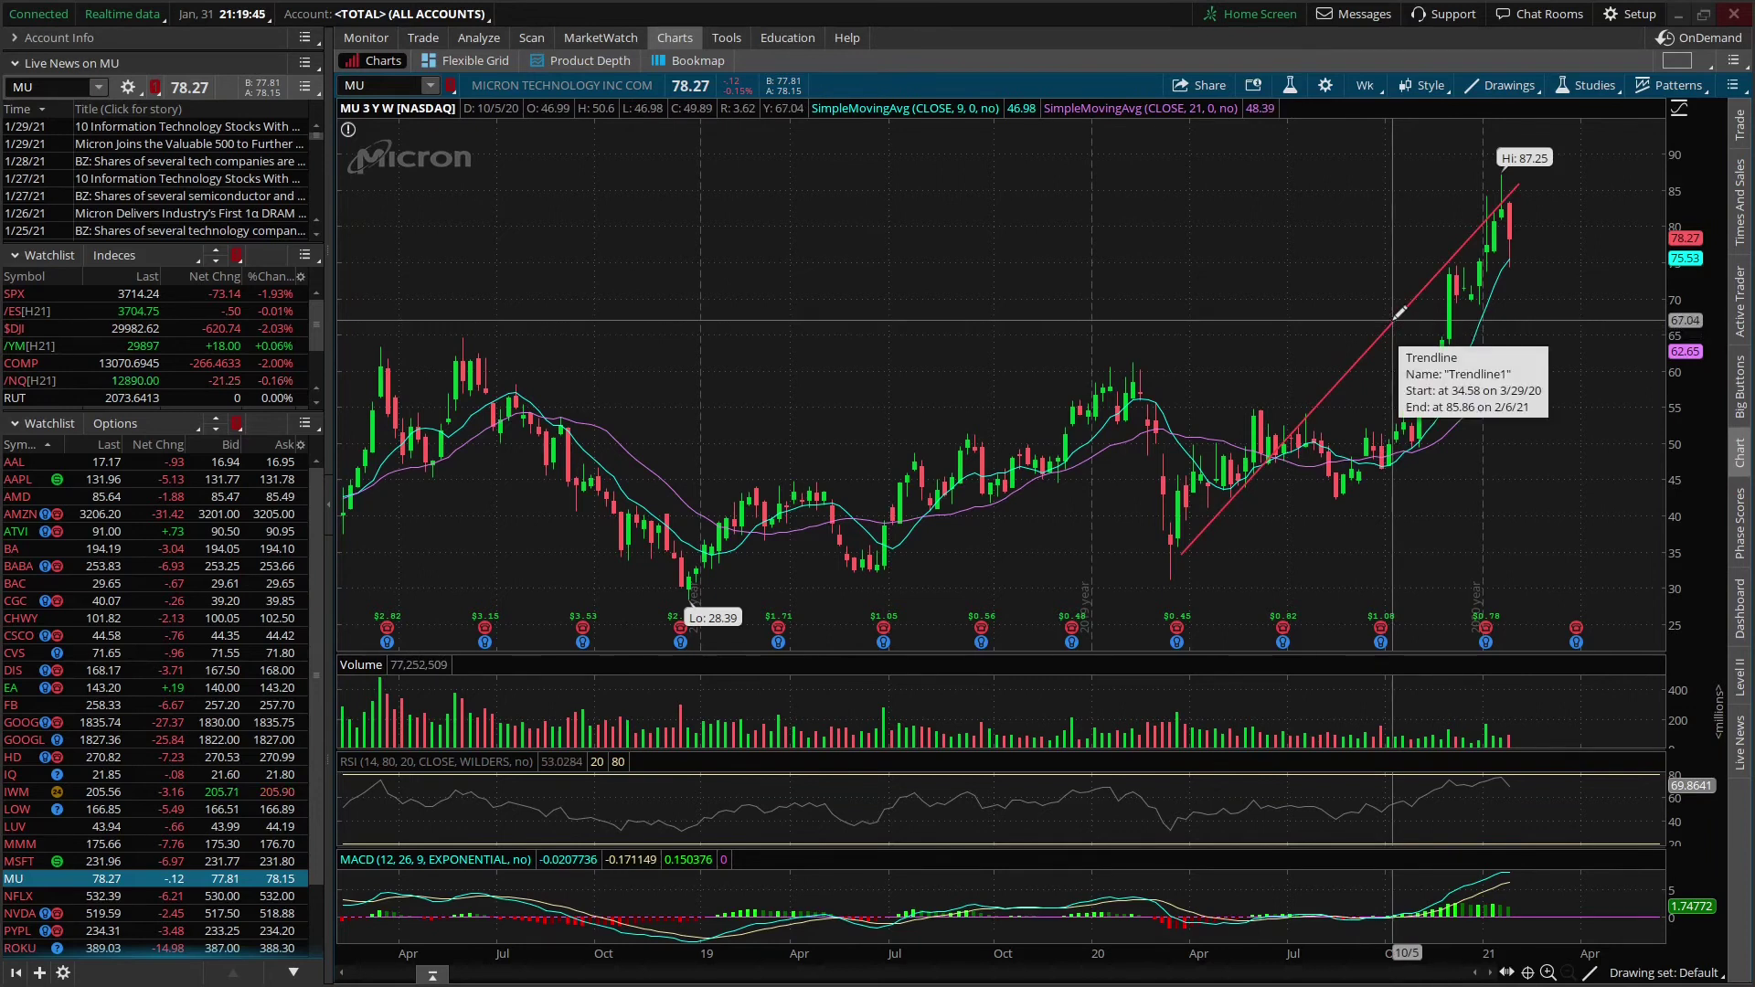
right_click(1398, 317)
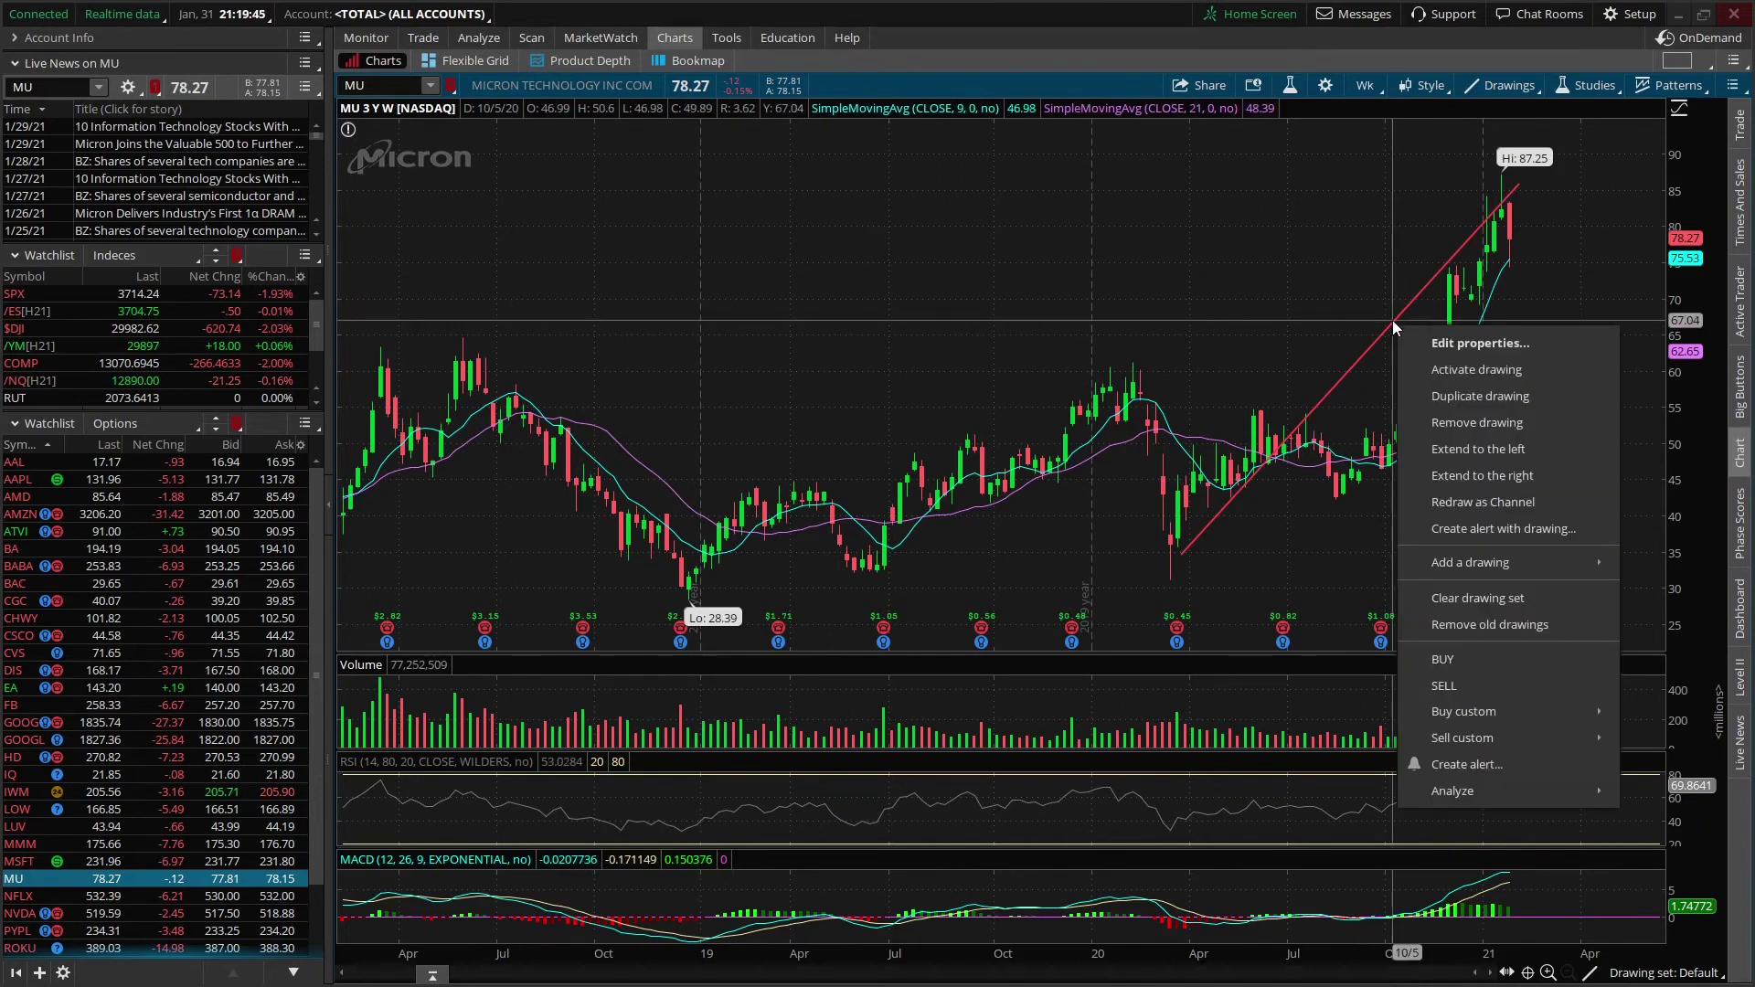
click(1447, 344)
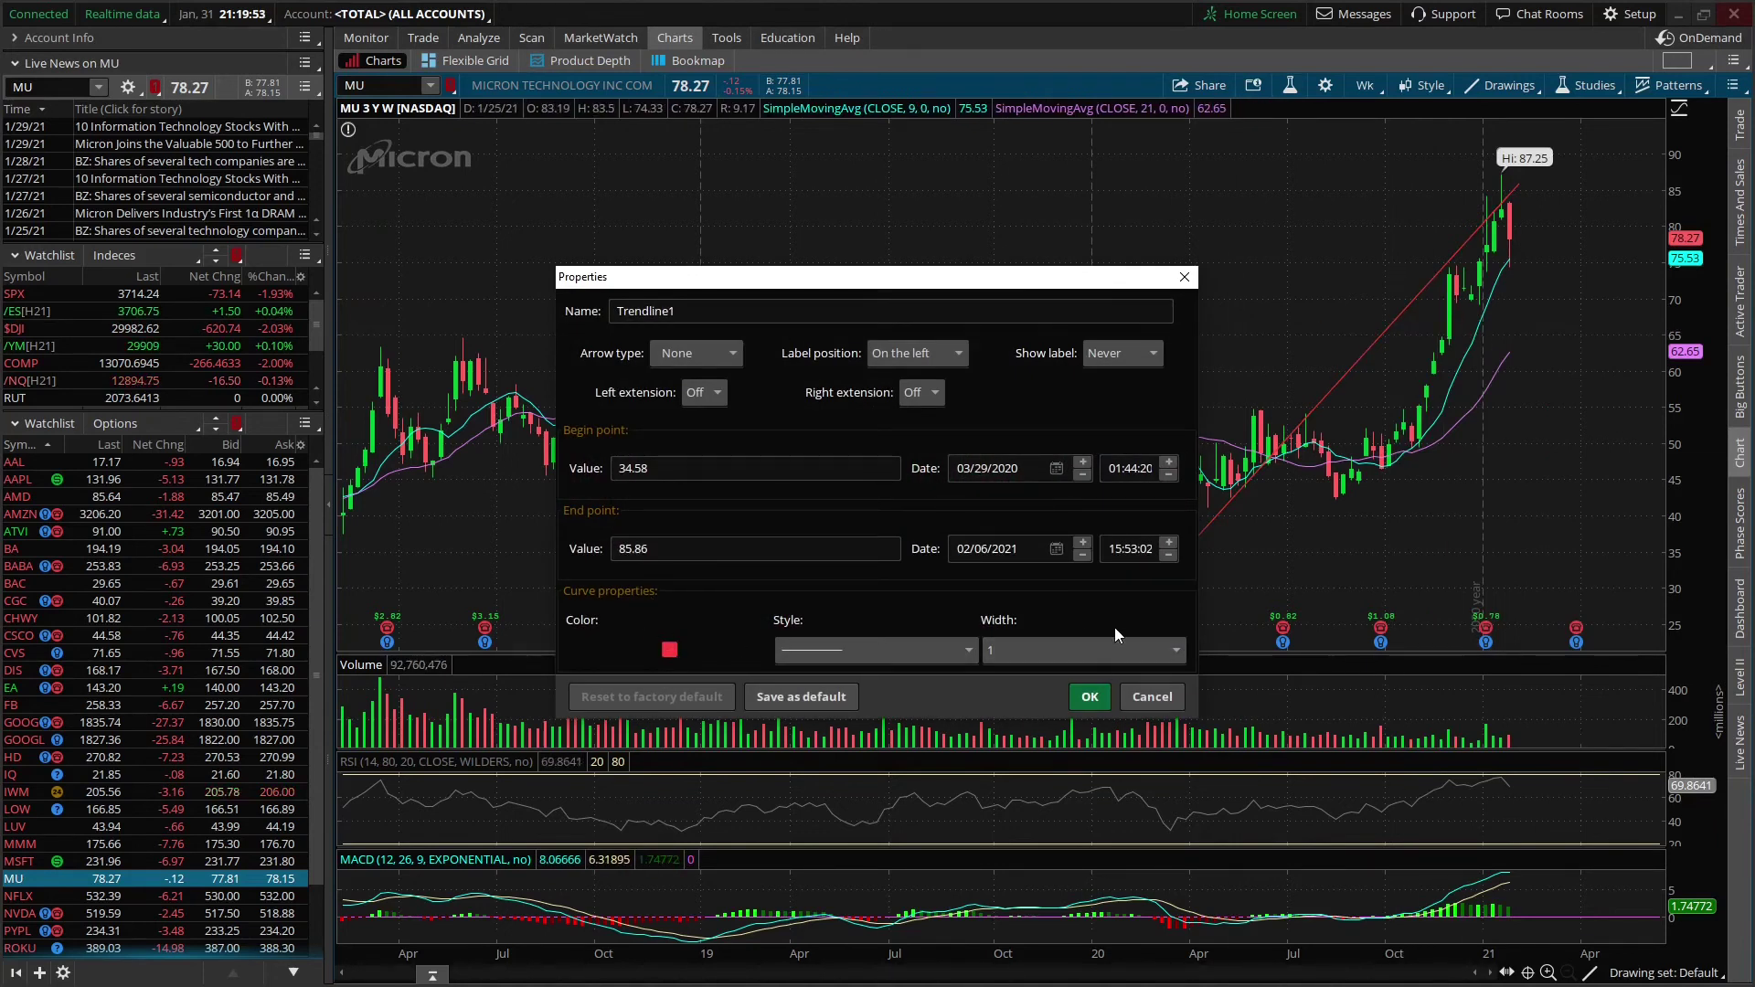
click(670, 649)
click(657, 730)
click(1097, 644)
Name the trendline "Channel up", set its label to always show, and confirm the properties
click(644, 311)
key(BackSpace)
text(Chan)
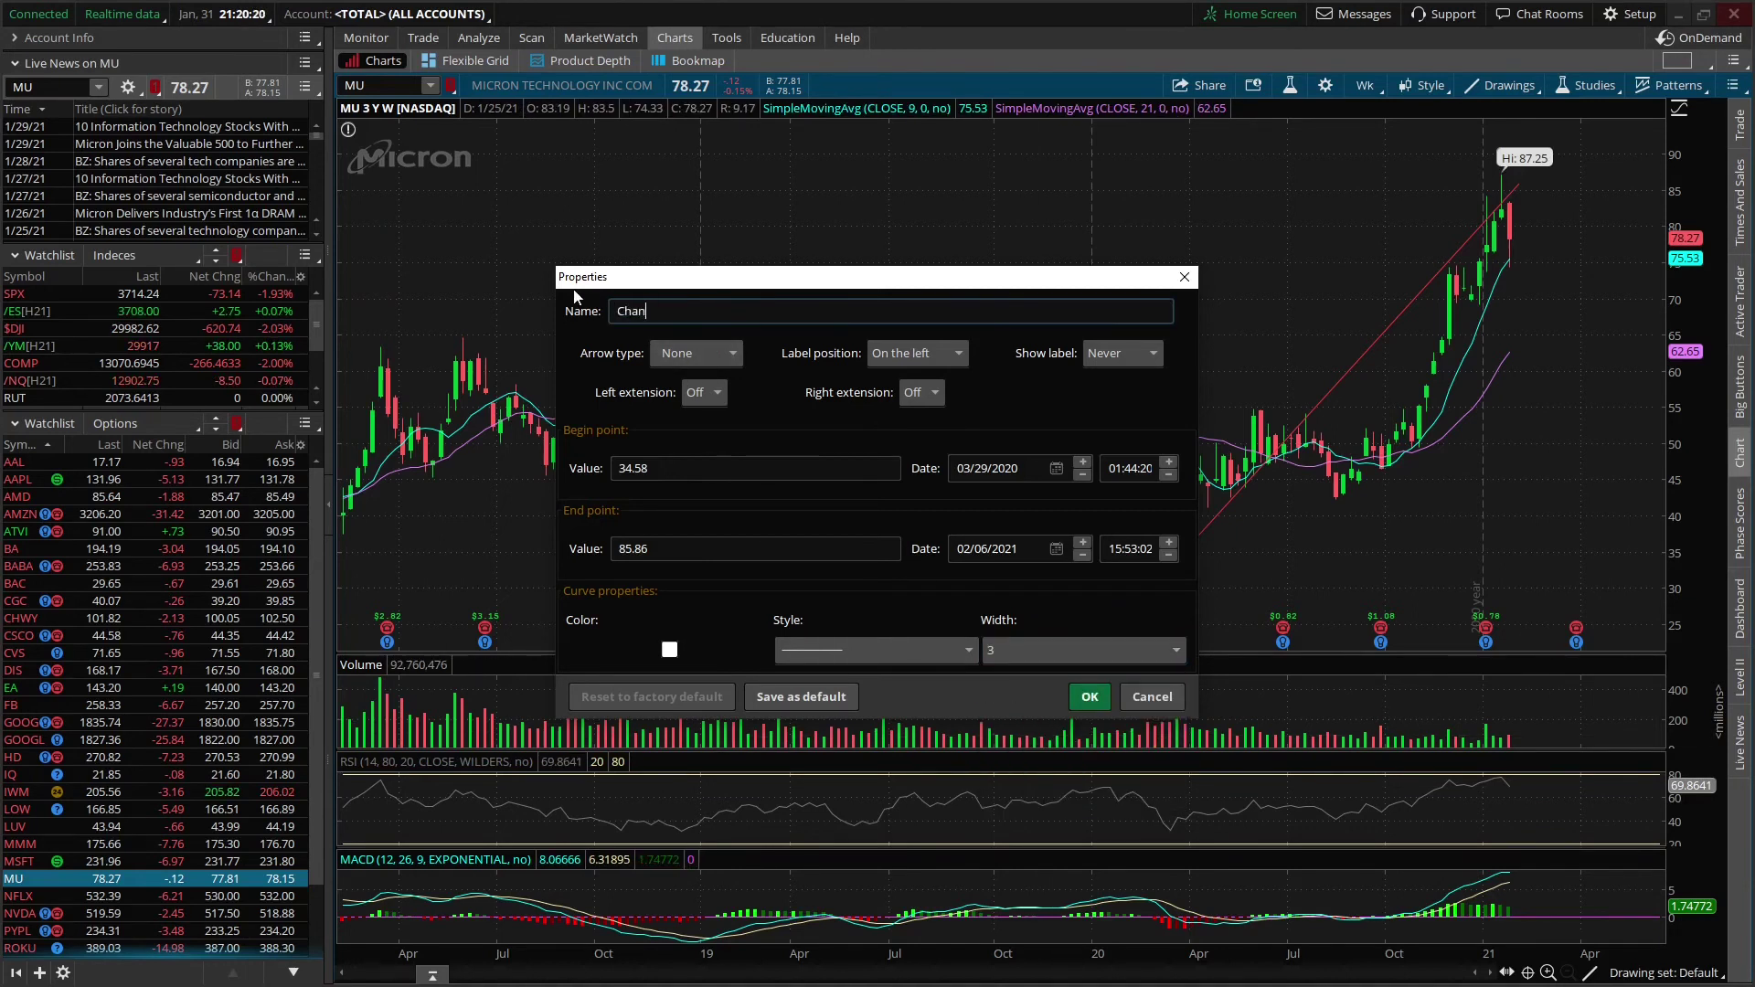
text(nel up)
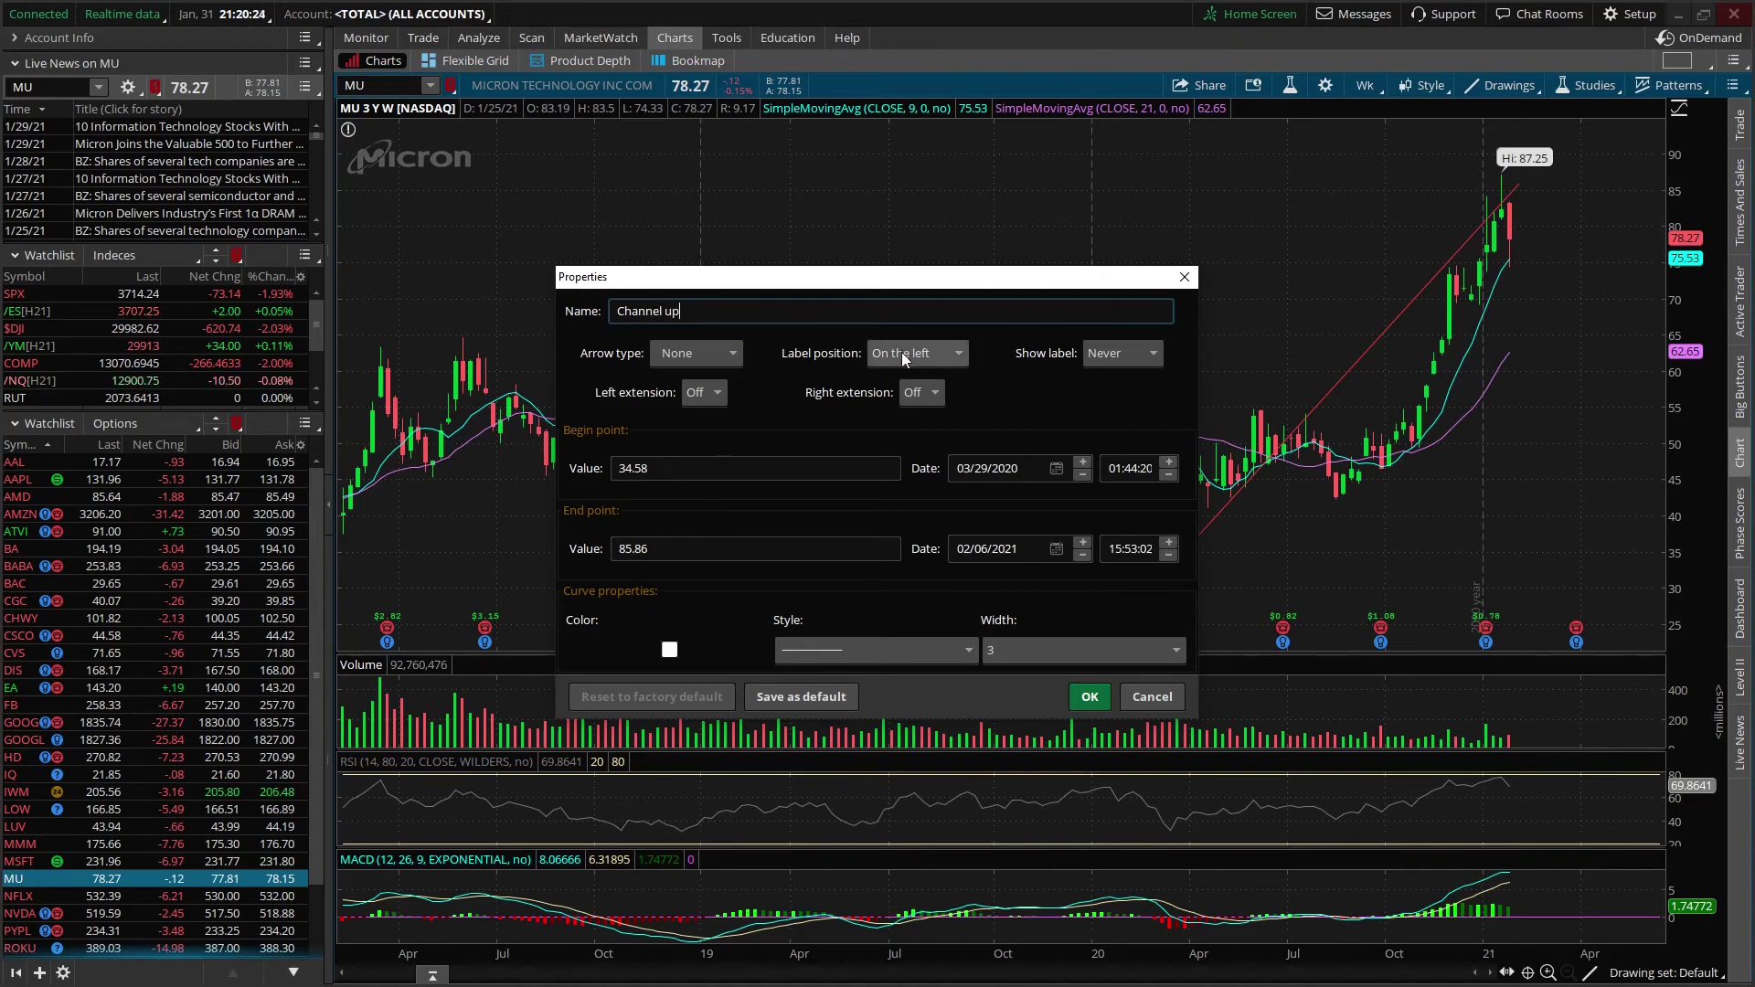
click(1137, 352)
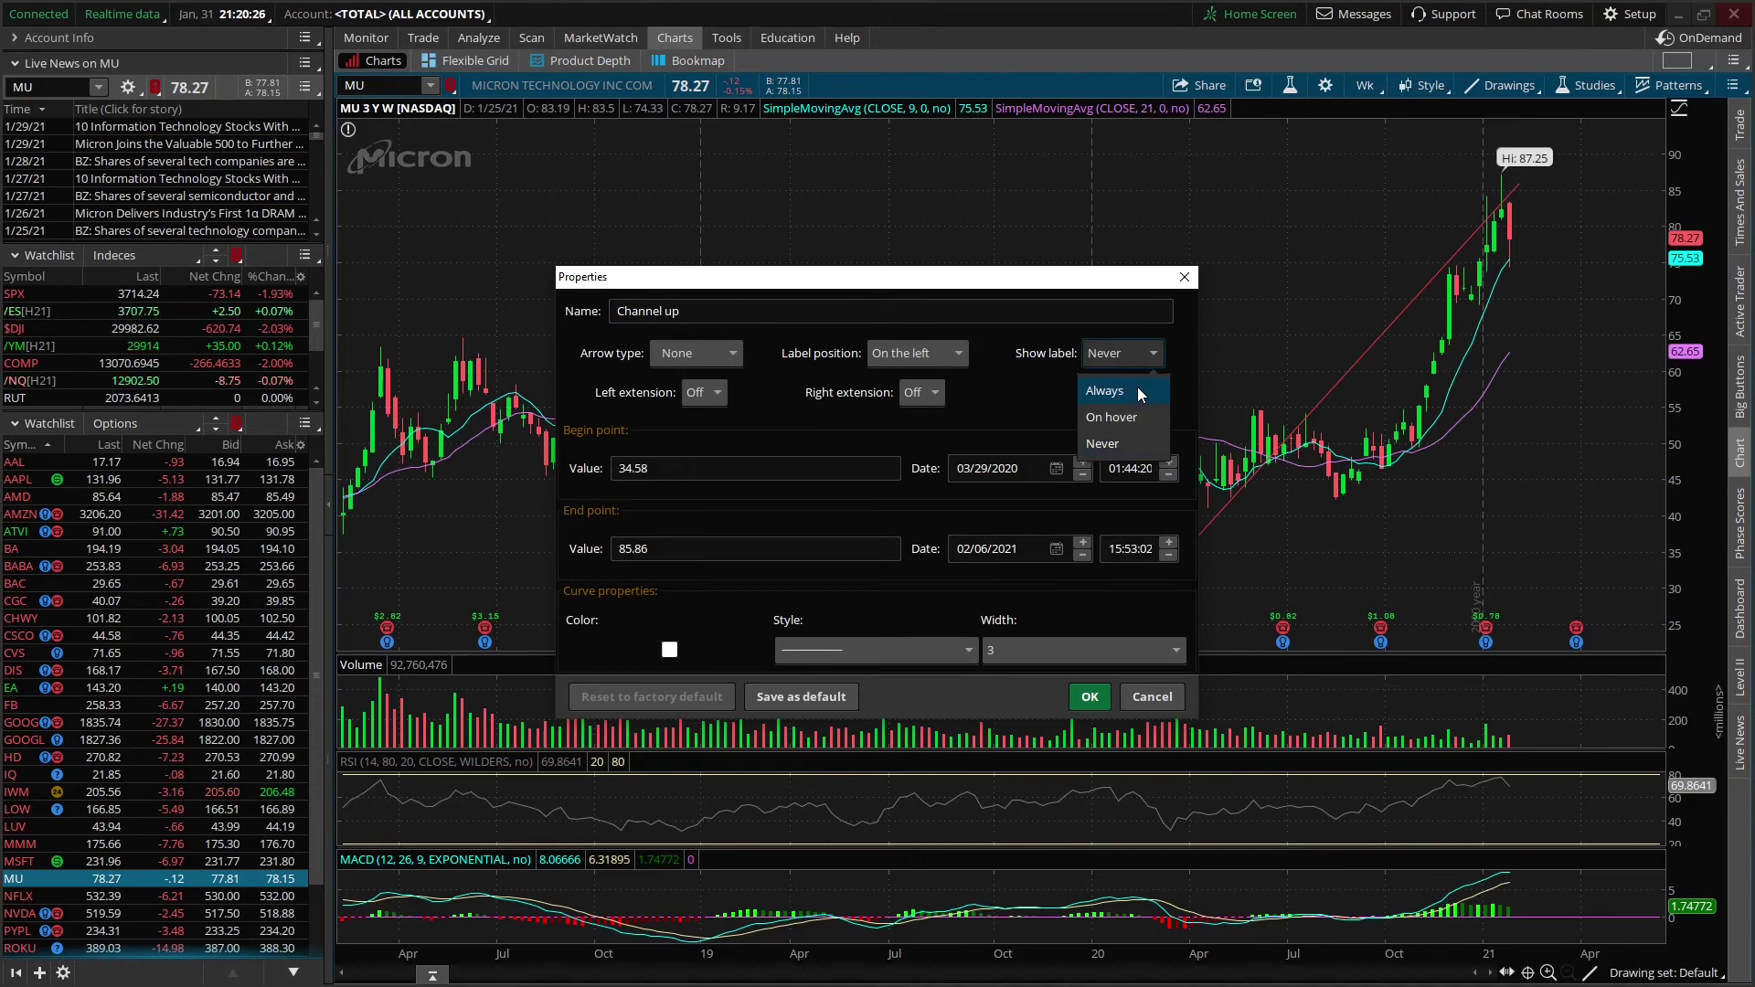
click(1139, 391)
click(1106, 700)
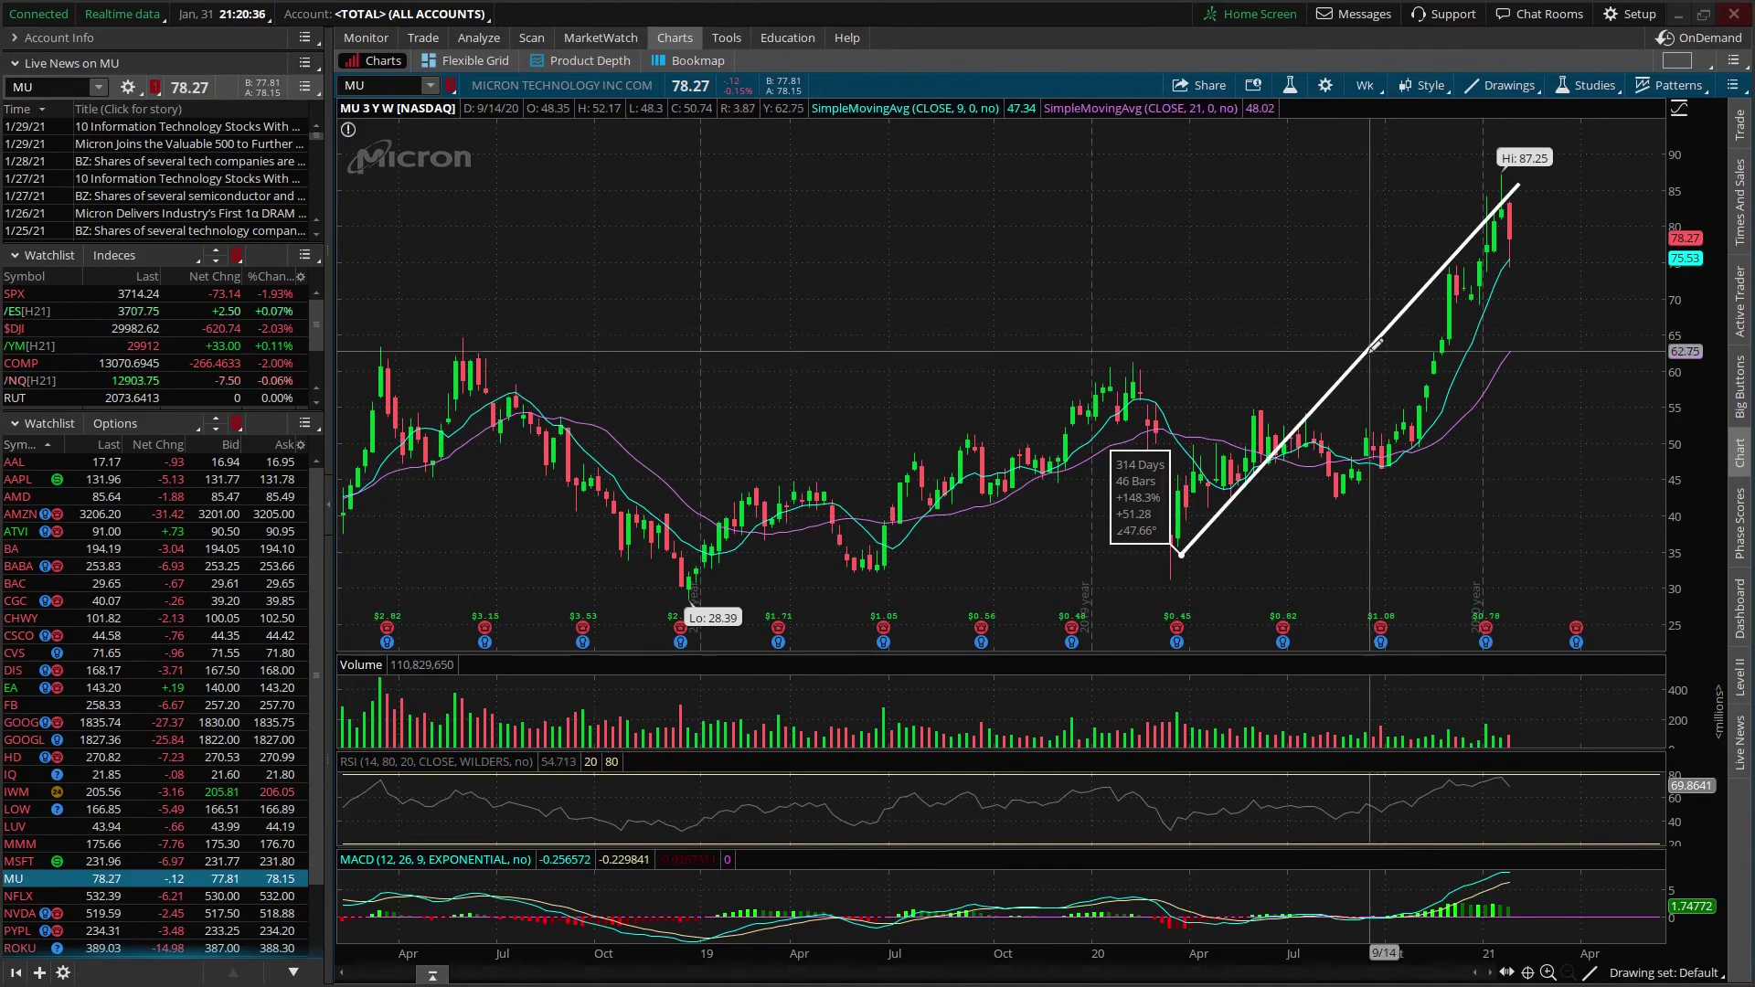
mouse_move(1363, 355)
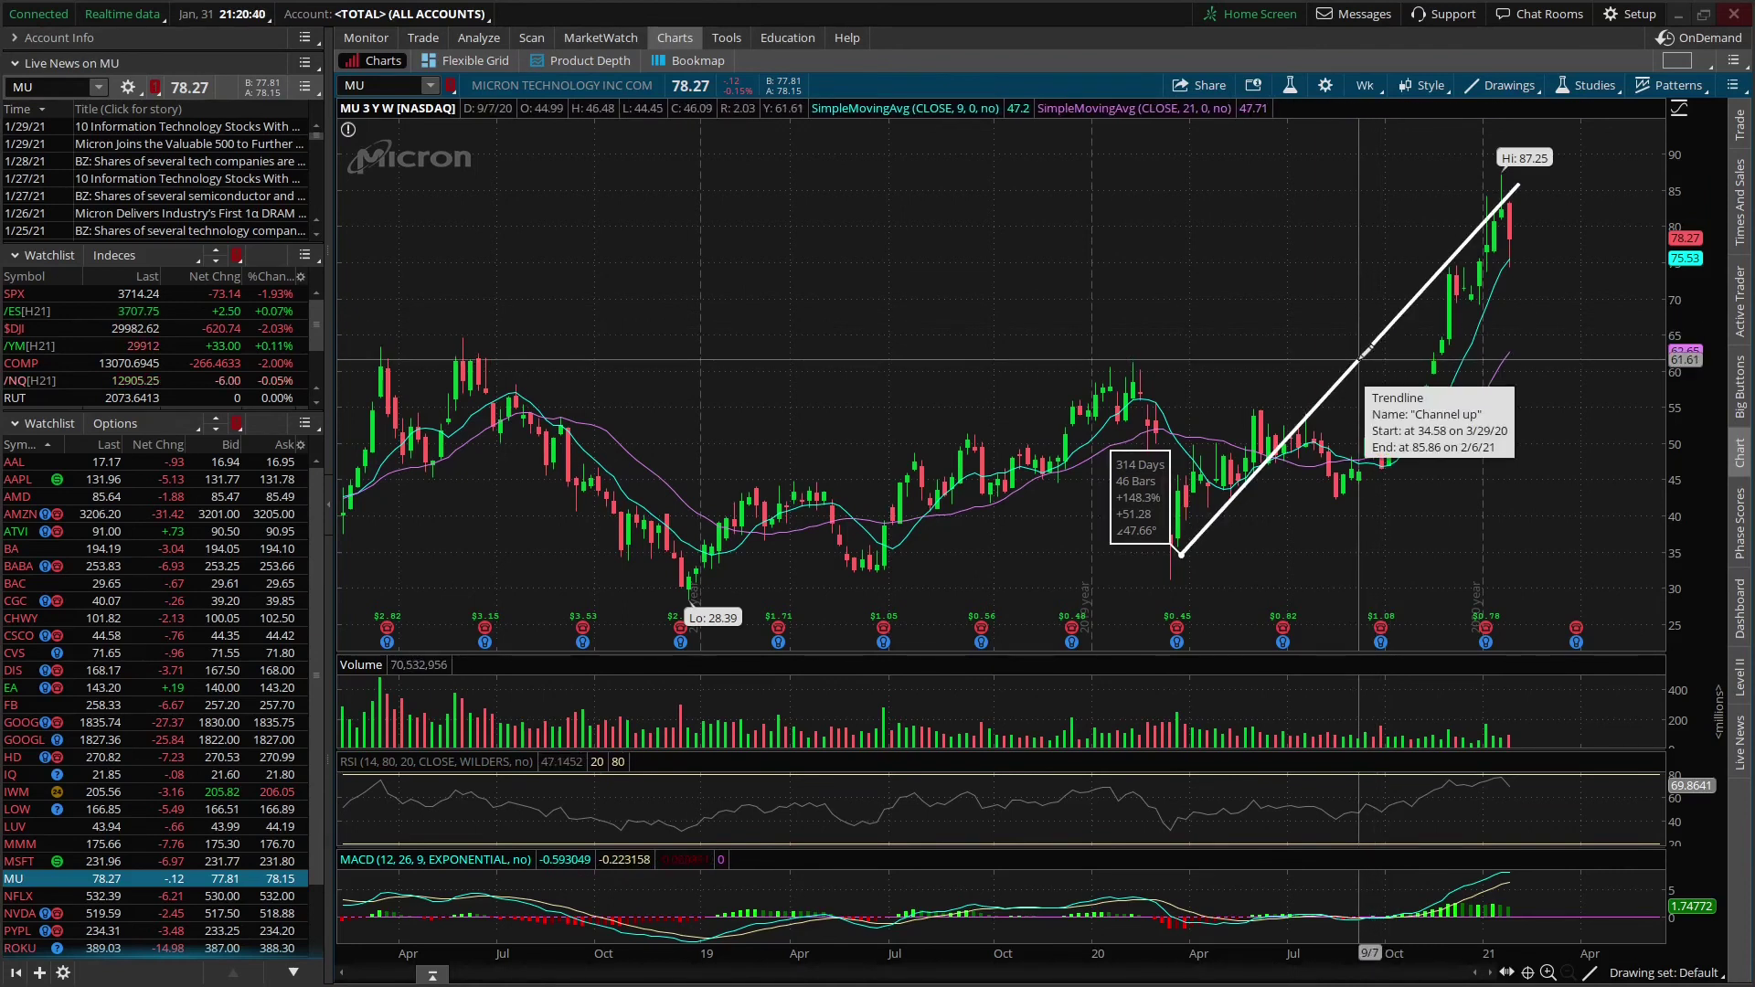
Remove the "Channel up" trendline from the MU chart and switch from the drawing tool back to the pointer
right_click(1360, 362)
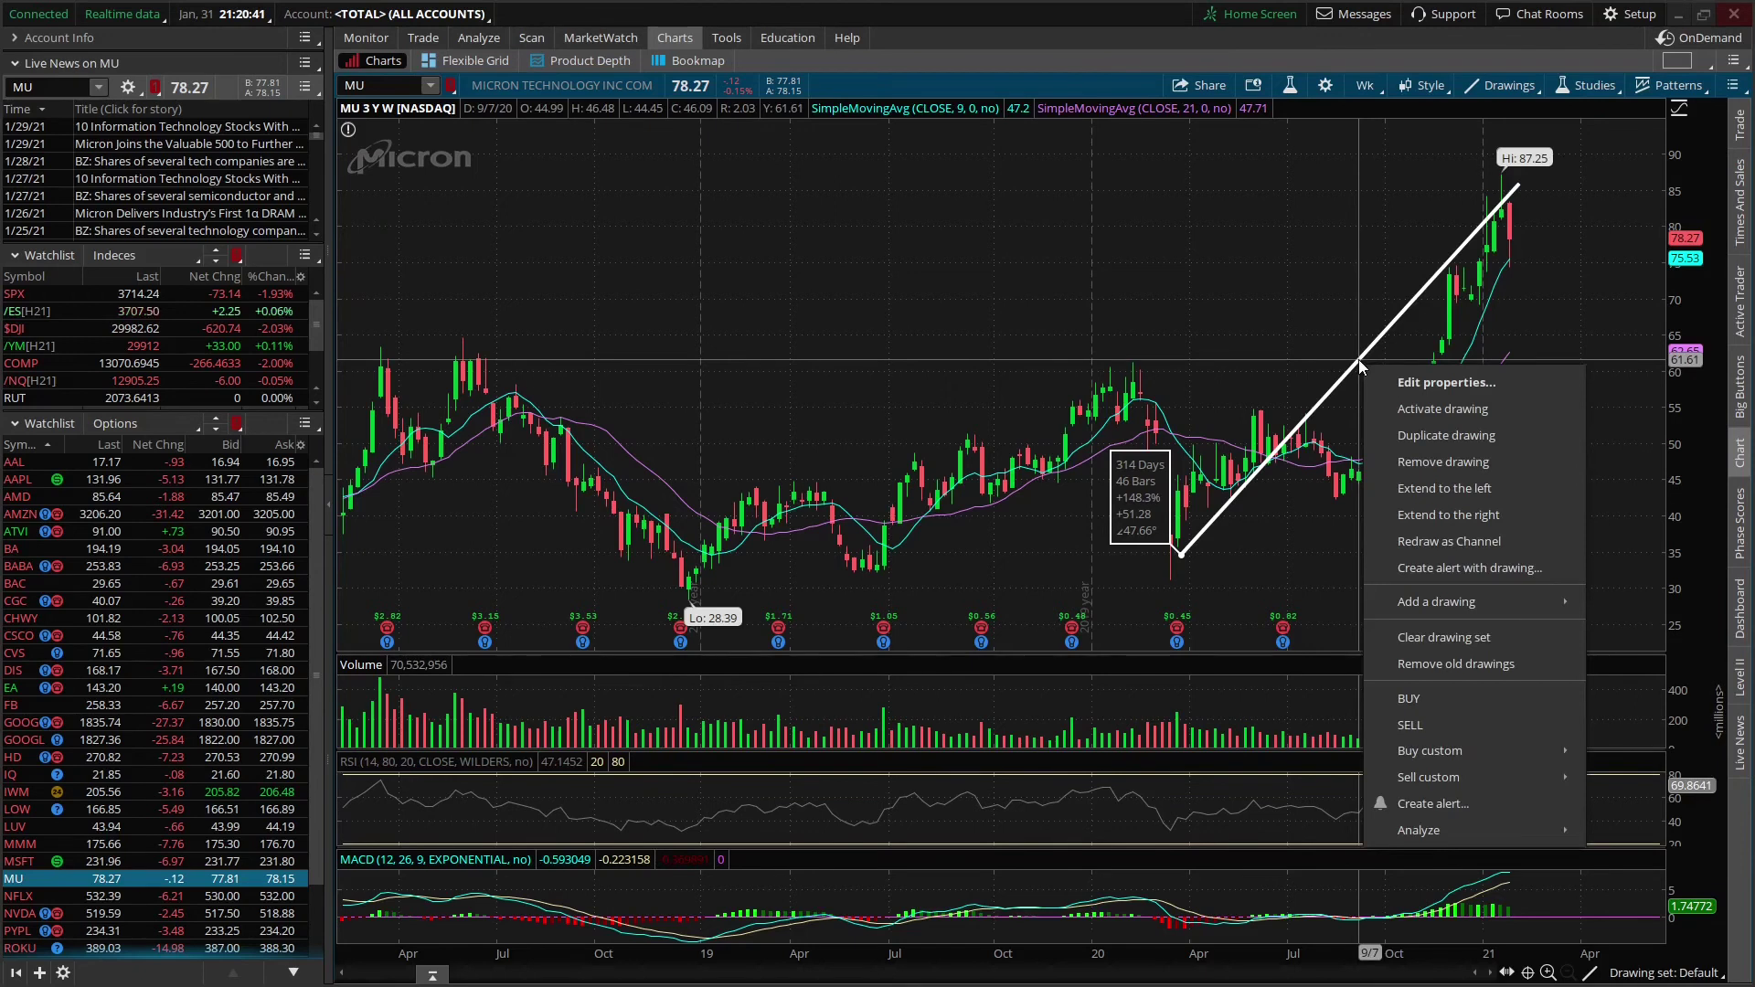
click(1434, 464)
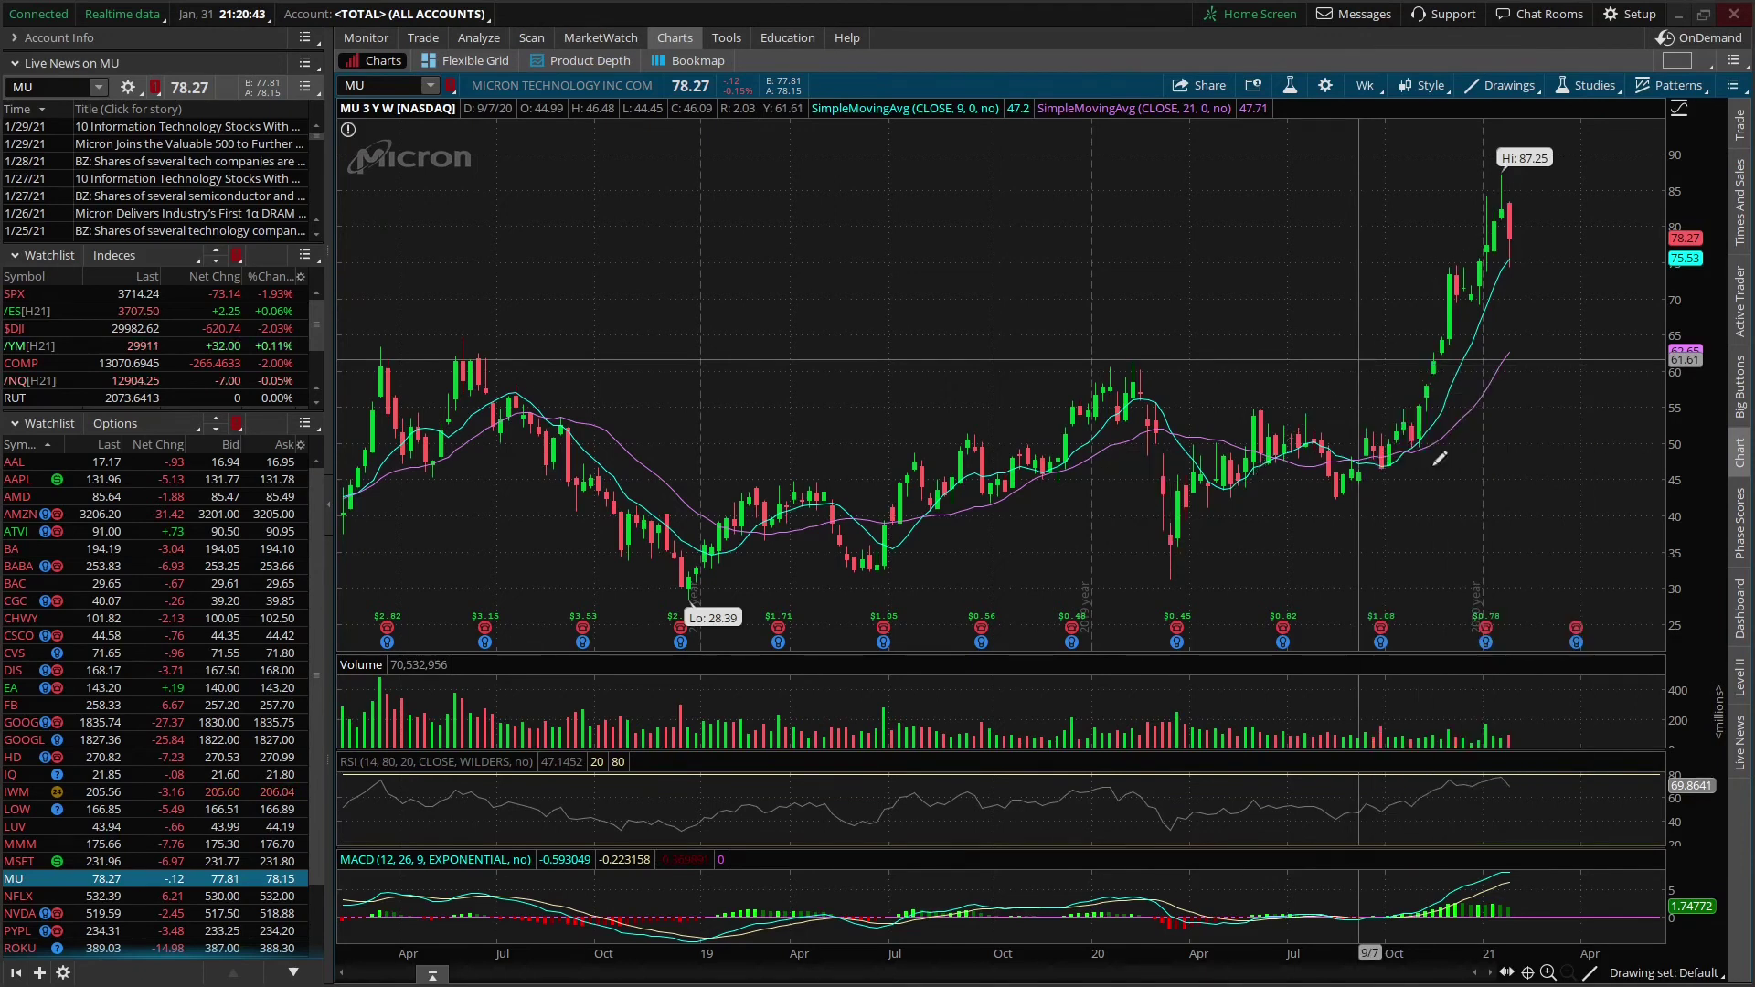
click(1265, 374)
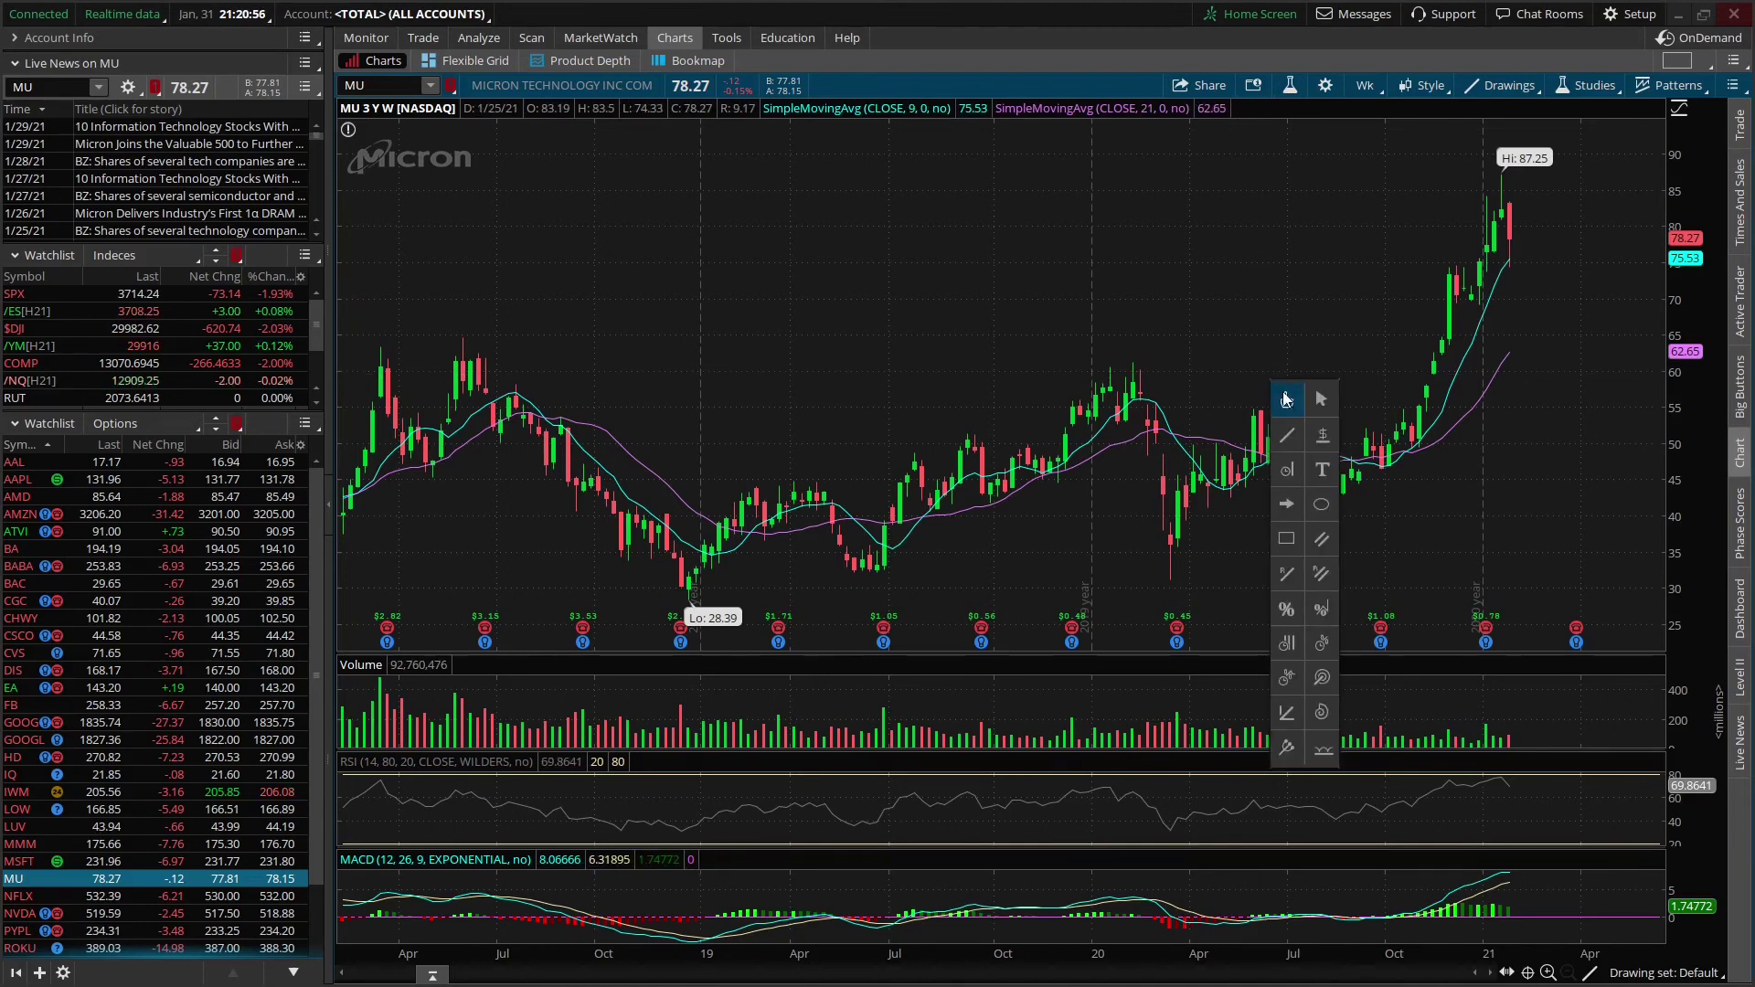
click(1321, 399)
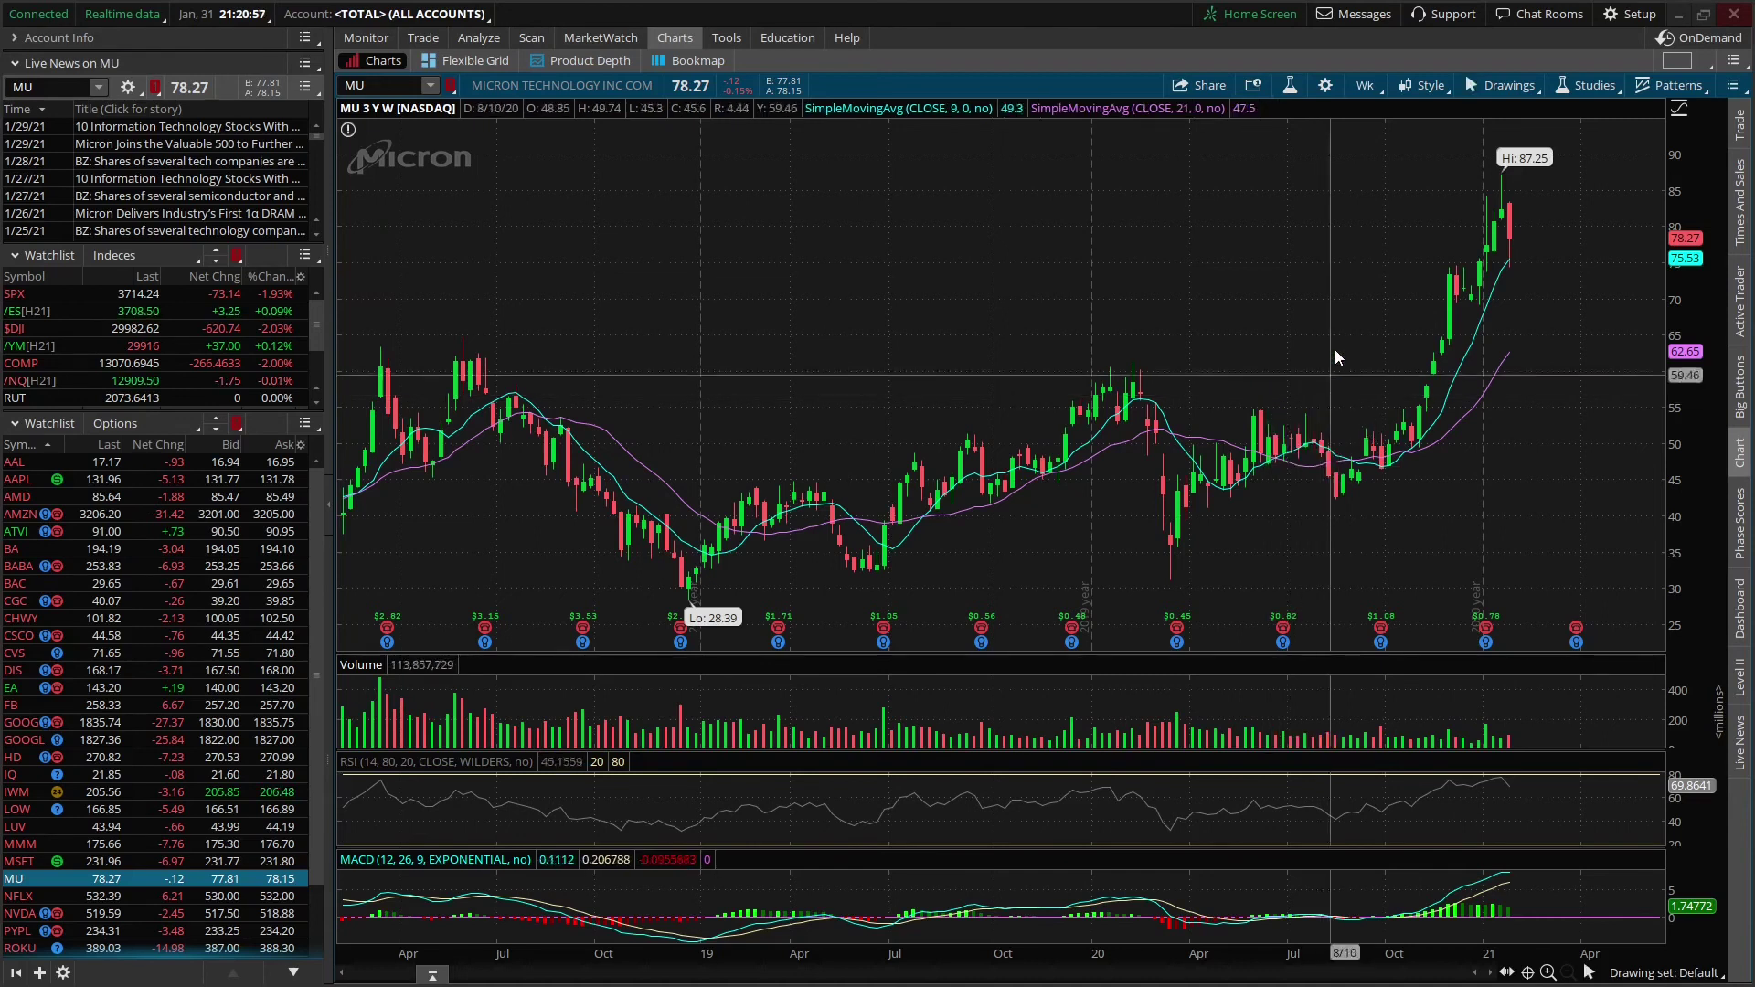
Place two price level lines on the MU chart, at about $87.25 and $42.92, and return to the pointer
right_click(1288, 307)
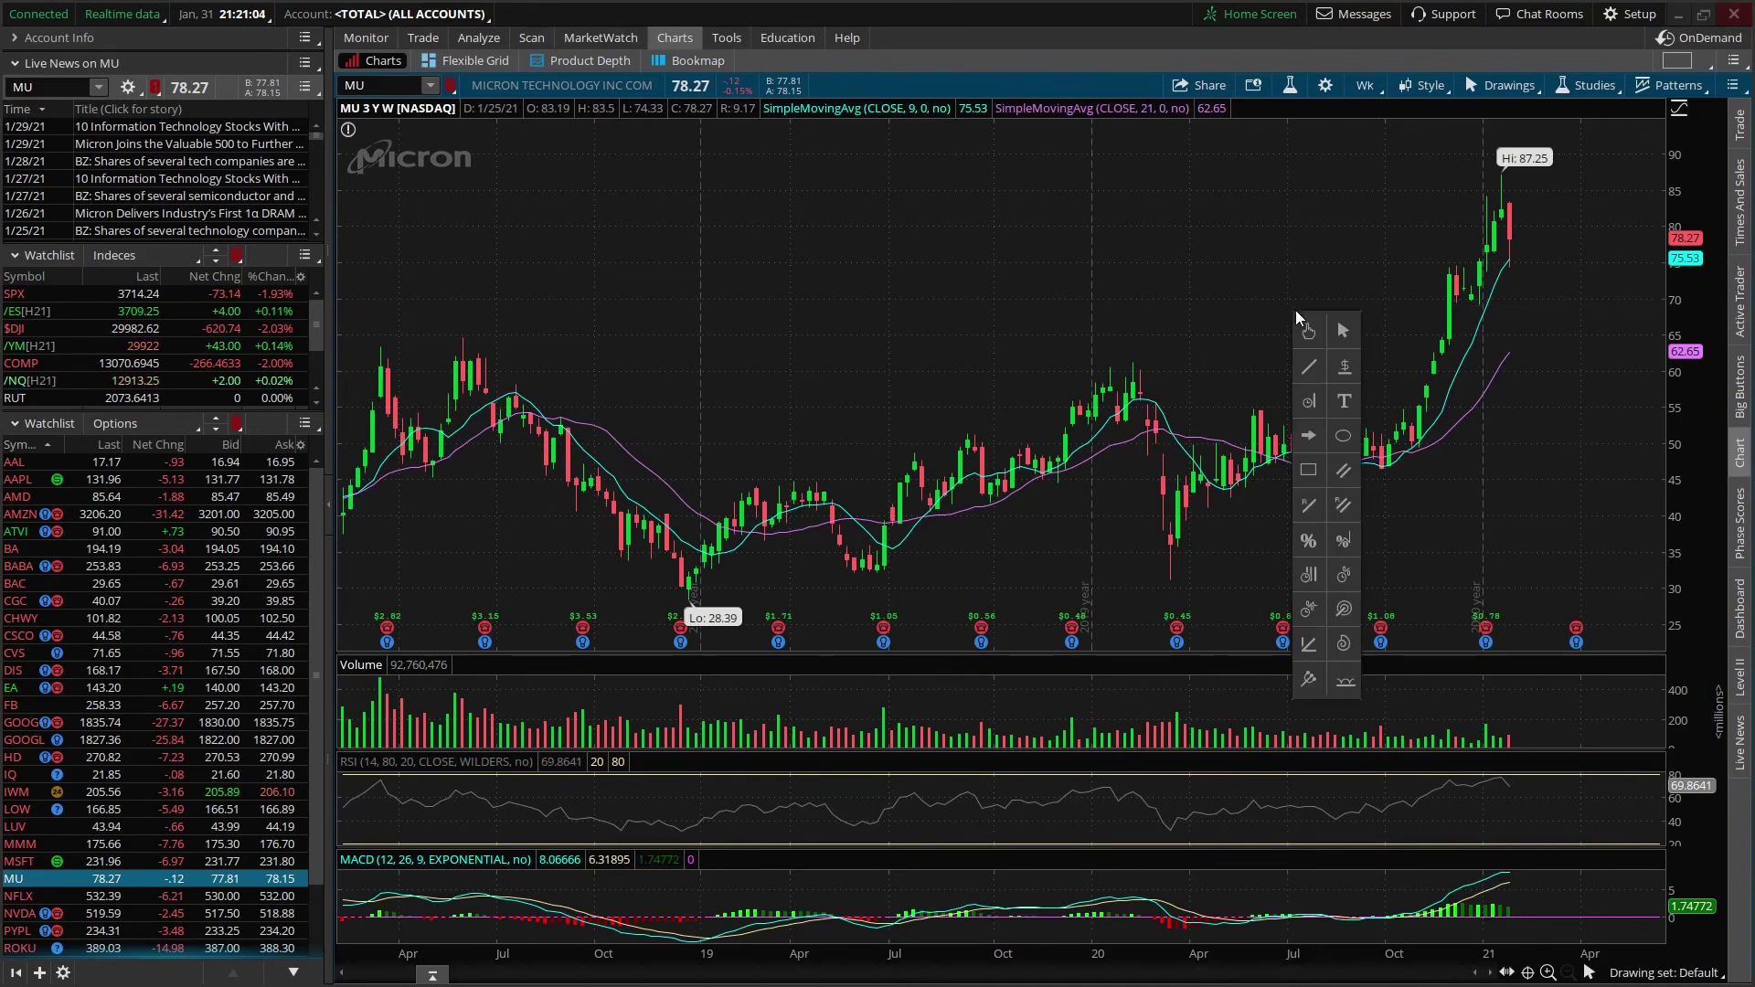
click(1344, 368)
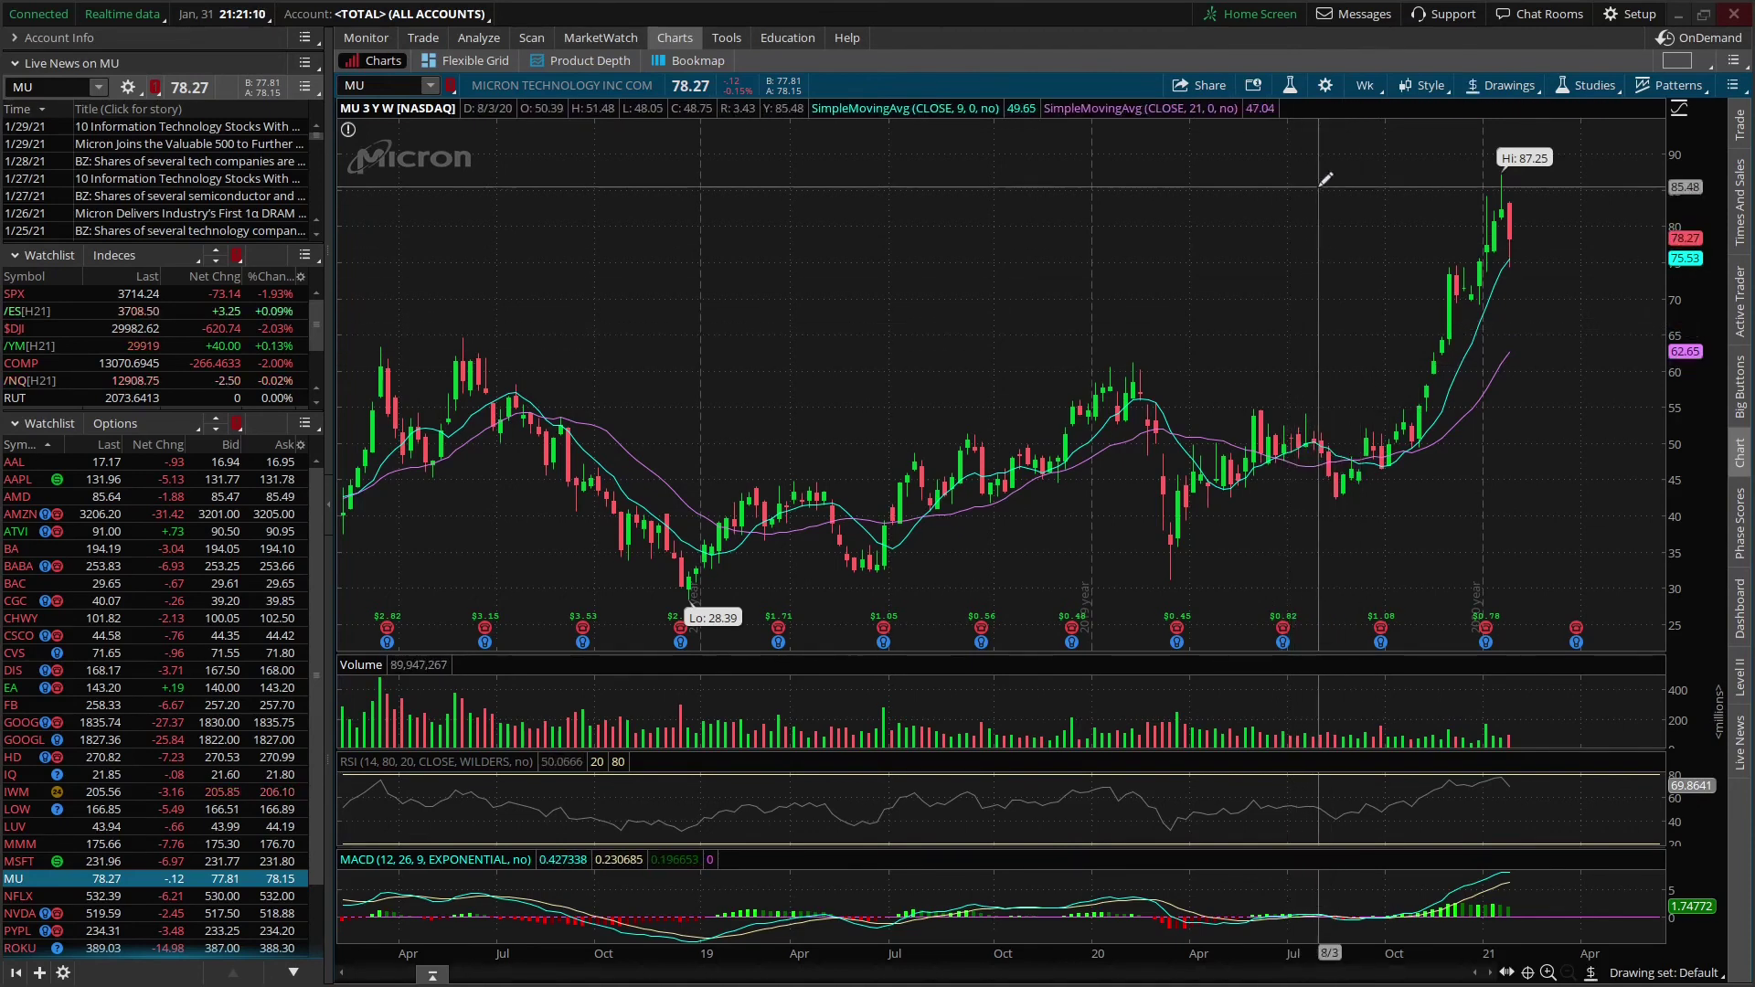
click(1288, 175)
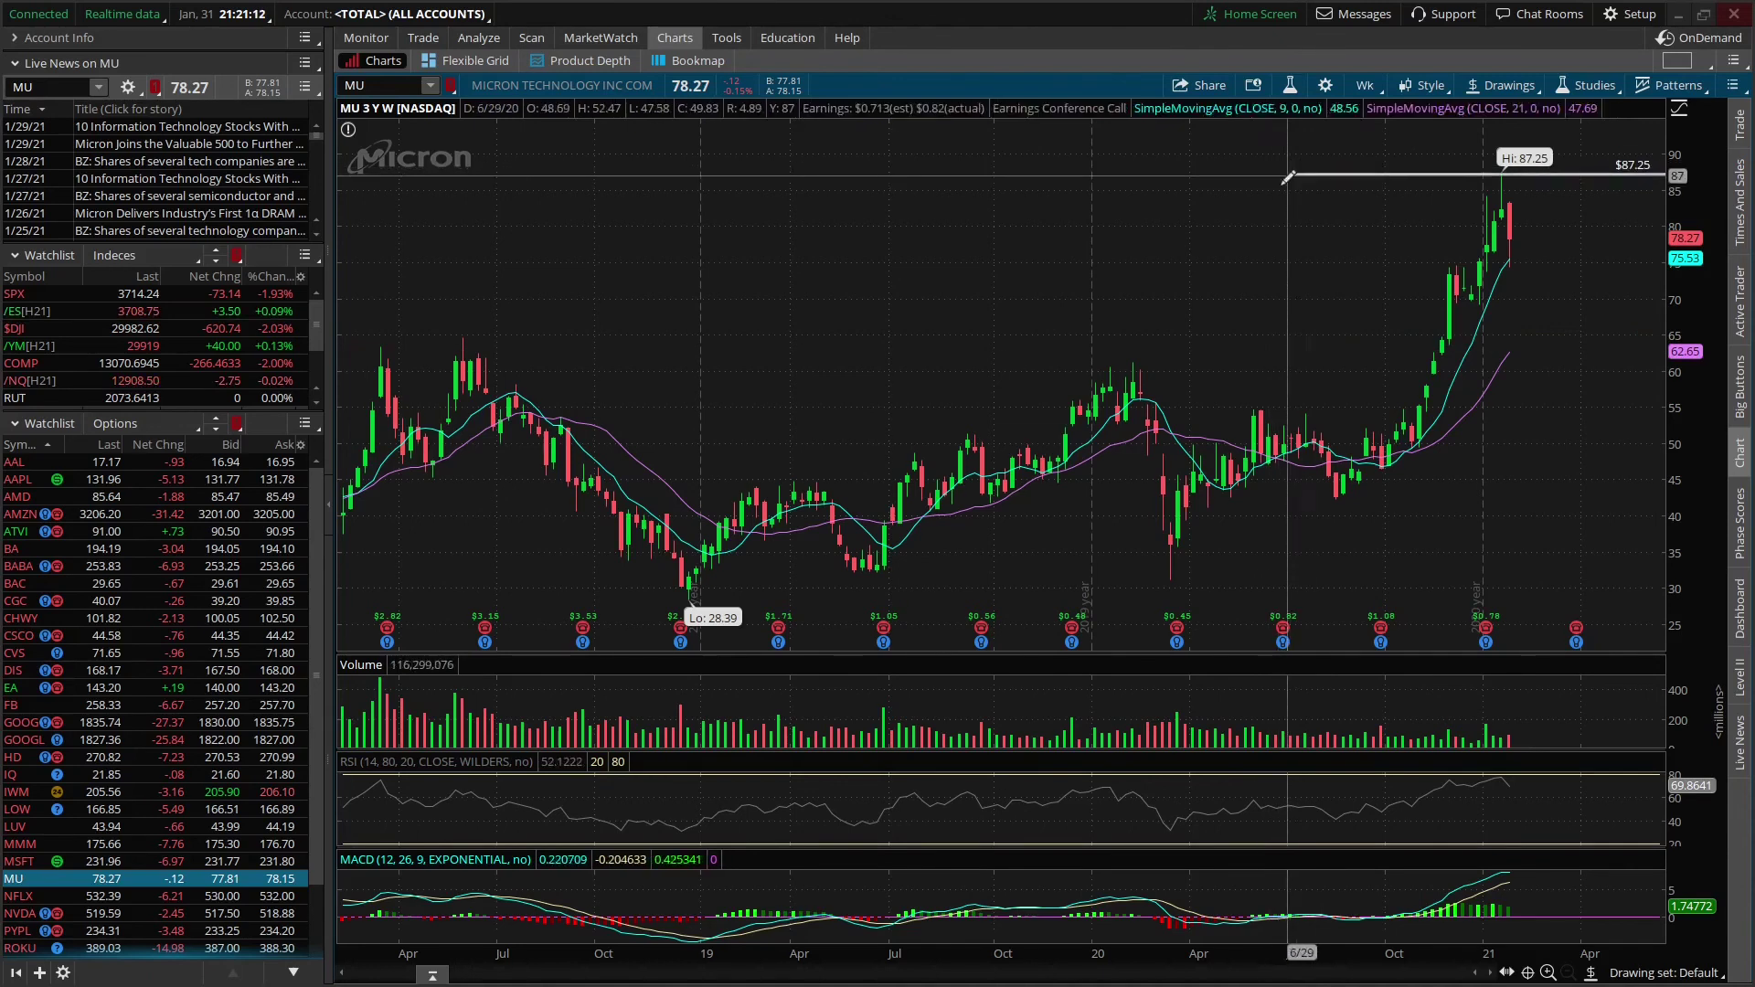
click(1289, 494)
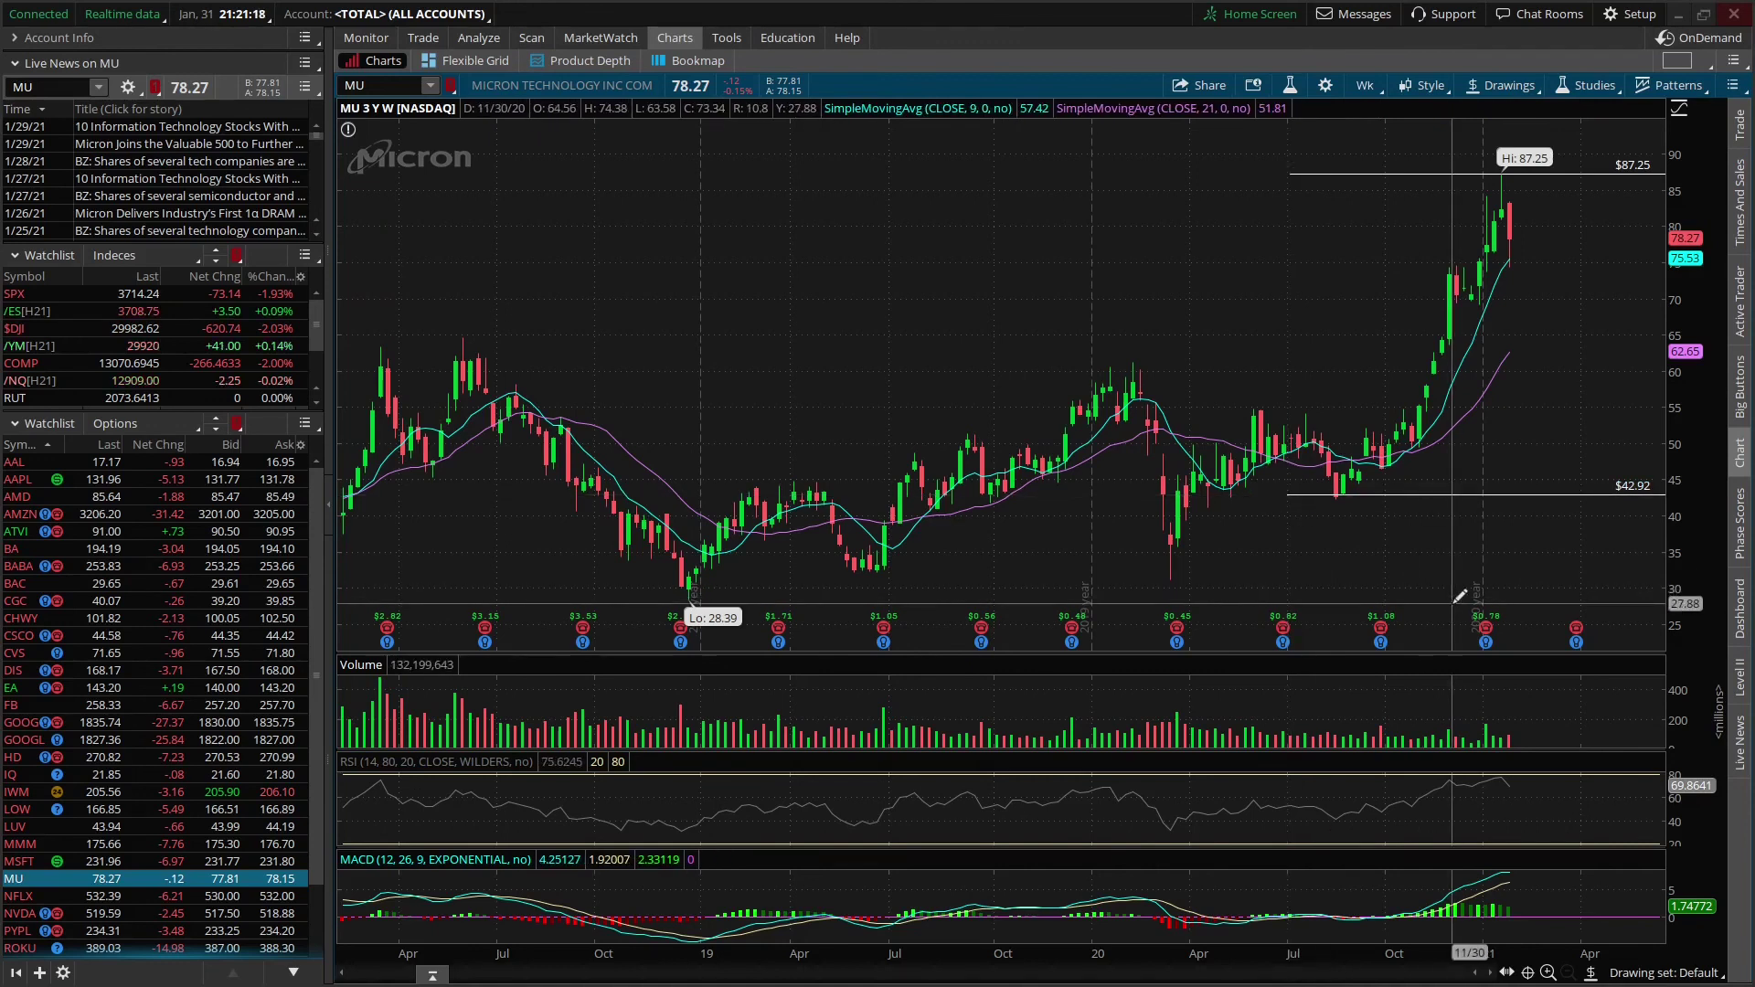
right_click(1353, 306)
click(1380, 316)
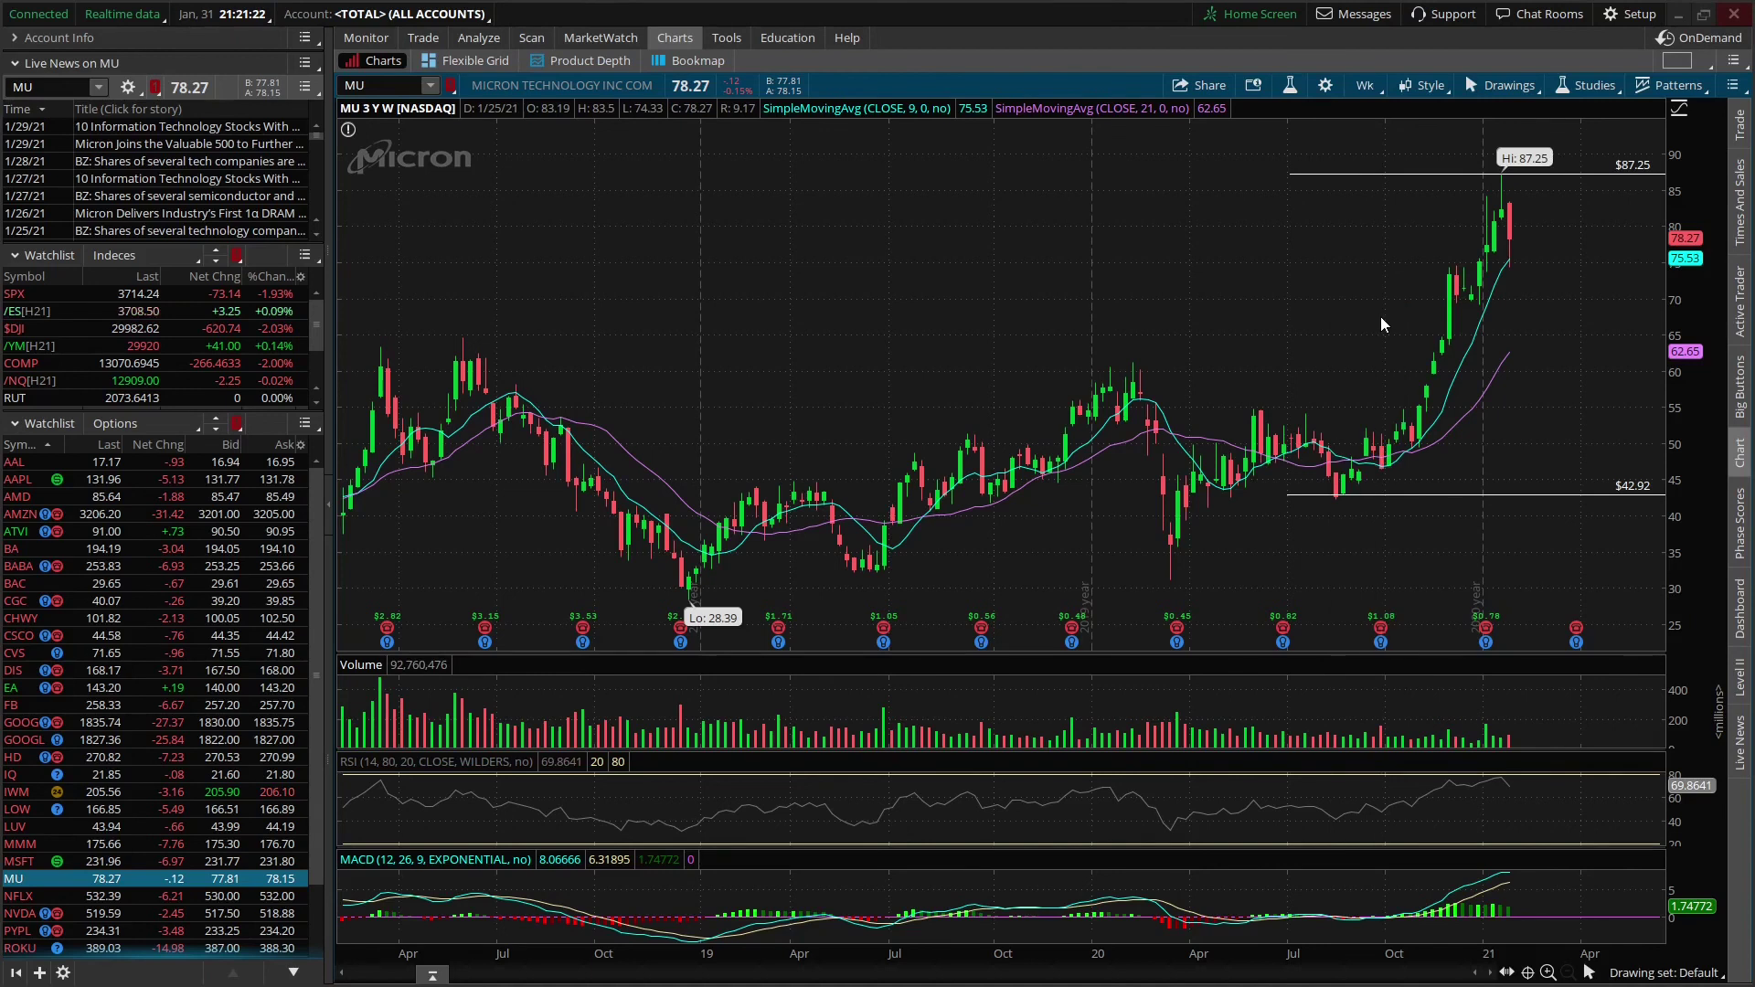